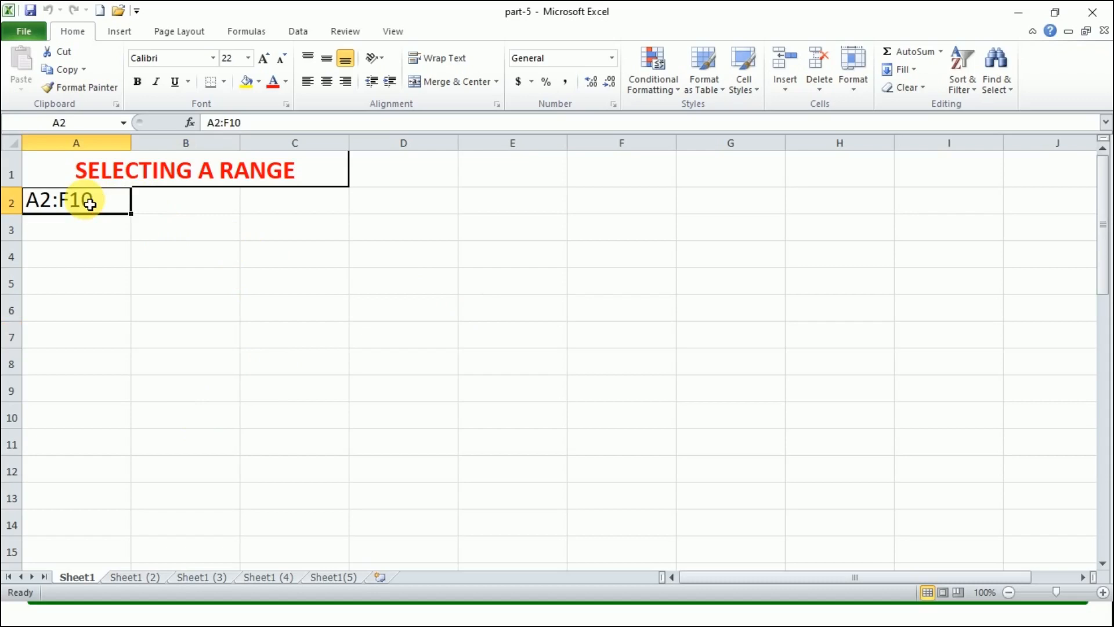
Clear the text from cell A2 and select cell F10
{"action": "left_click", "coordinate": [104, 302]}
{"action": "left_click", "coordinate": [80, 206]}
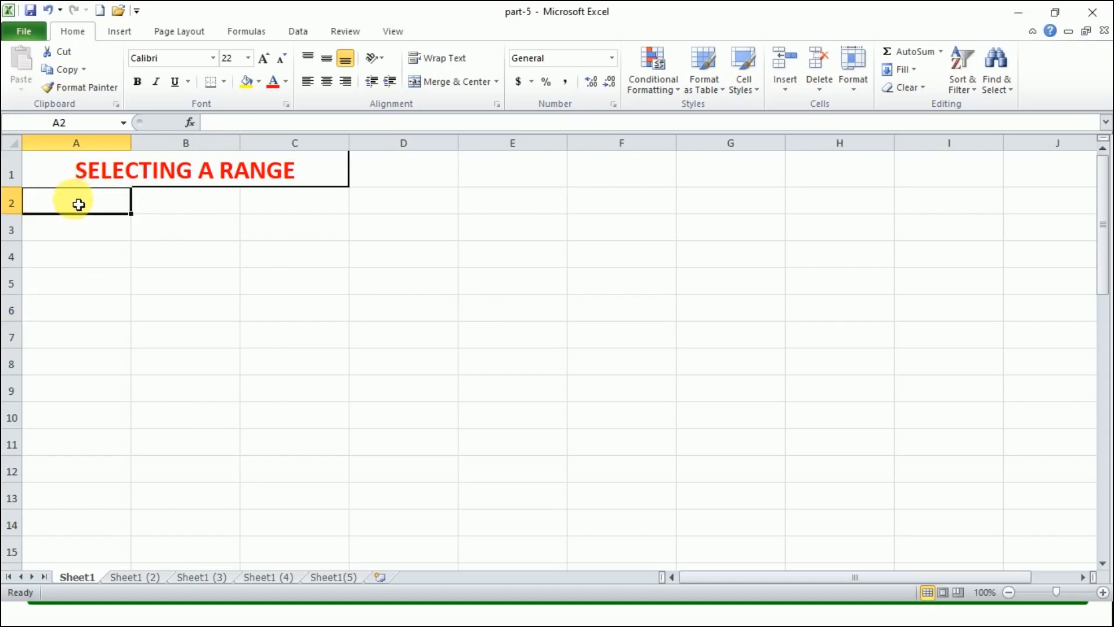
{"action": "left_click", "coordinate": [630, 425]}
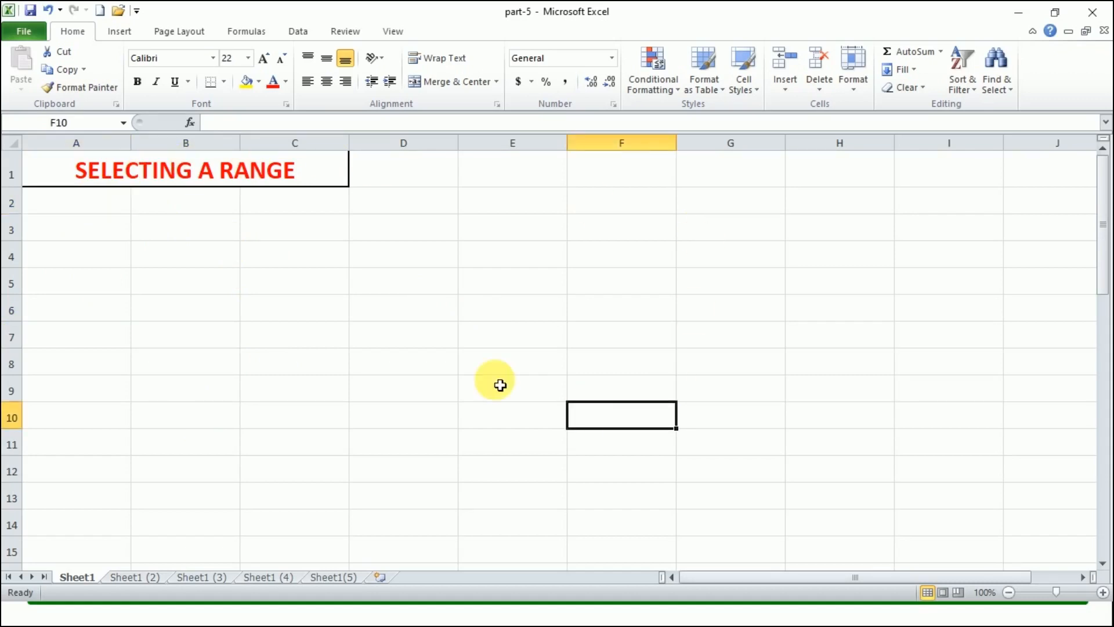
Select the range A2:F10 and apply outside borders to it
{"action": "left_click_drag", "start_coordinate": [62, 207], "coordinate": [600, 444]}
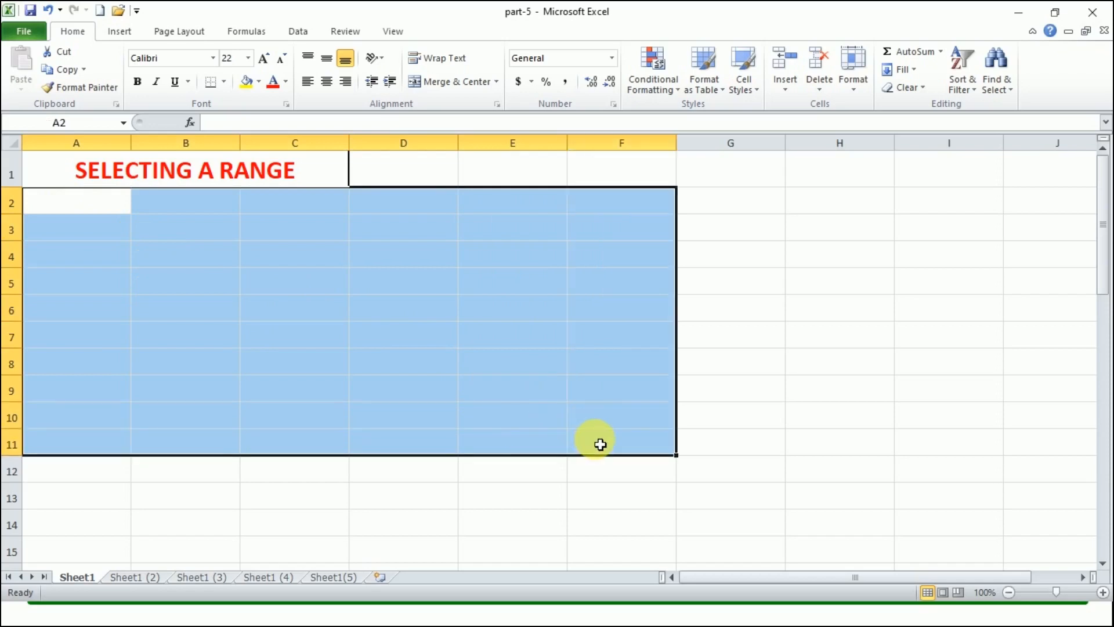
{"action": "left_click", "coordinate": [139, 443]}
{"action": "left_click", "coordinate": [86, 202]}
{"action": "left_click_drag", "start_coordinate": [86, 203], "coordinate": [632, 425]}
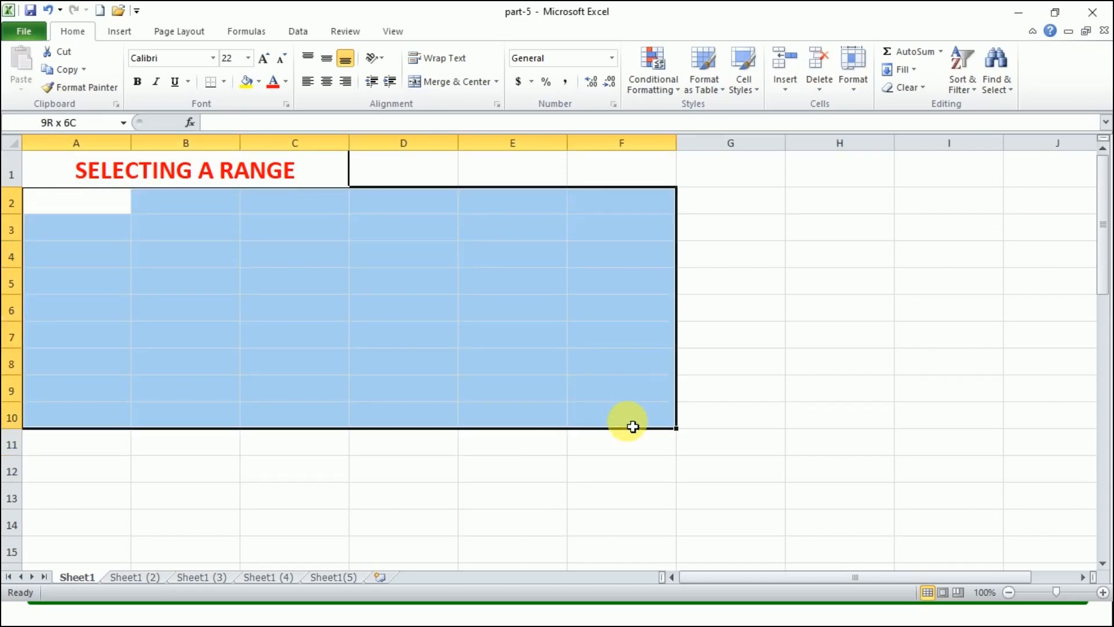
{"action": "left_click", "coordinate": [224, 82]}
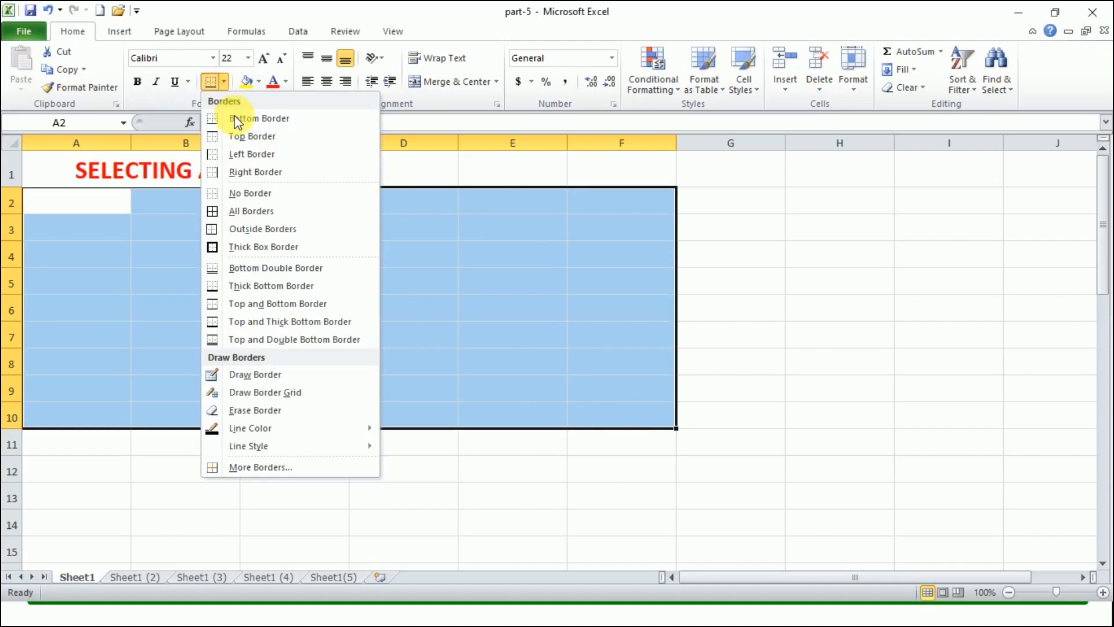
{"action": "left_click", "coordinate": [220, 227]}
{"action": "left_click", "coordinate": [359, 319]}
{"action": "left_click", "coordinate": [920, 420]}
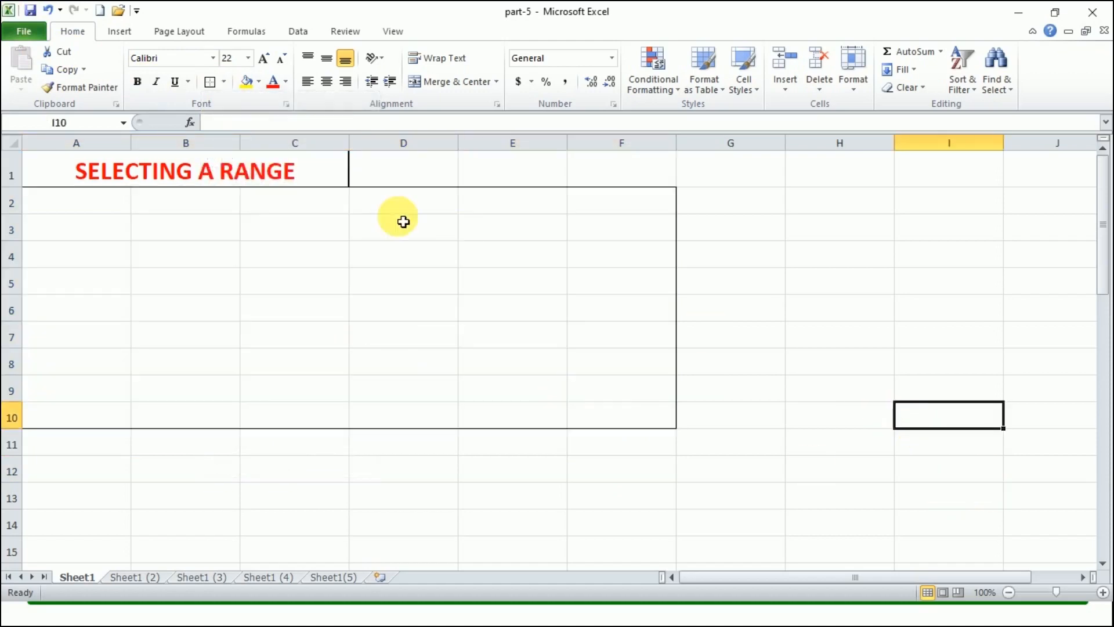
Select the bordered range A2:F10 in one sweep starting from cell A2
{"action": "left_click", "coordinate": [90, 210]}
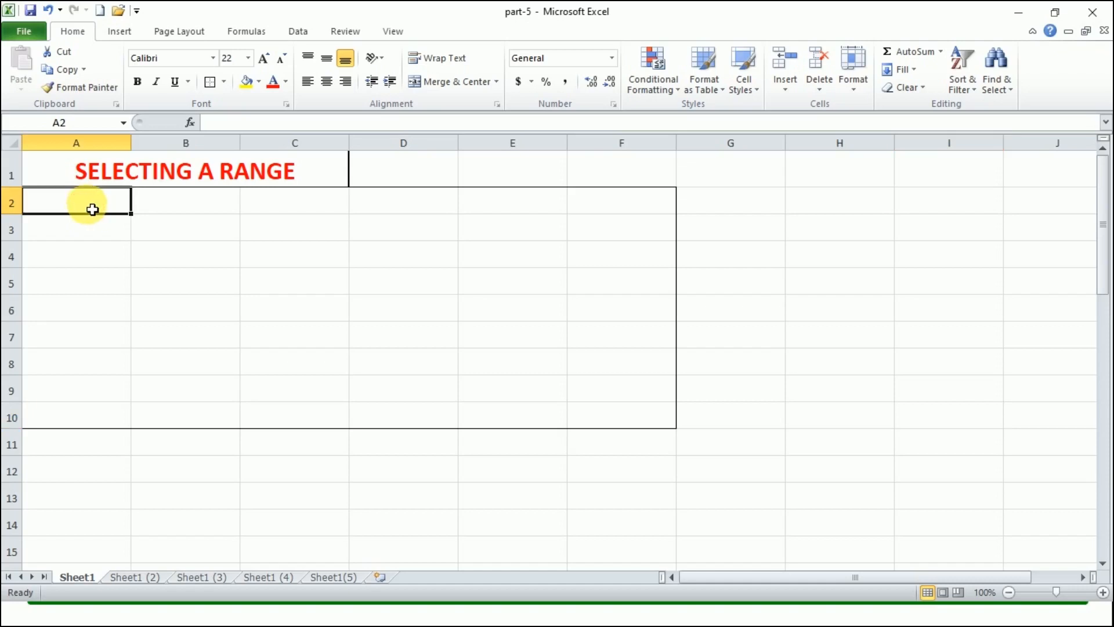
{"action": "left_click_drag", "start_coordinate": [94, 209], "coordinate": [629, 419]}
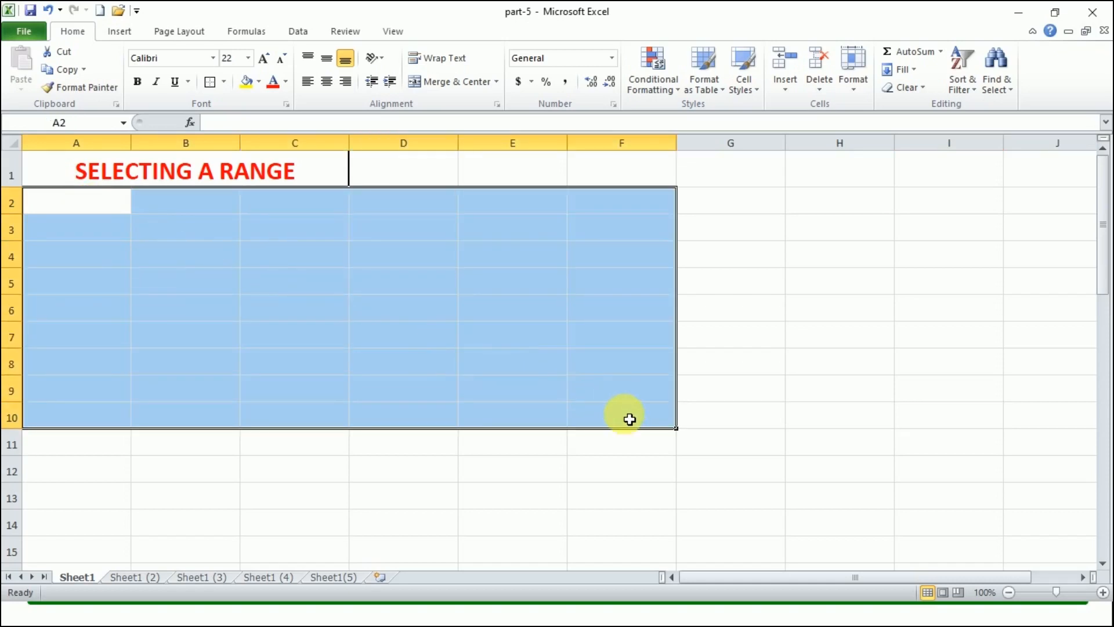
{"action": "left_click", "coordinate": [630, 419]}
{"action": "left_click_drag", "start_coordinate": [95, 202], "coordinate": [928, 482]}
{"action": "left_click_drag", "start_coordinate": [82, 193], "coordinate": [1064, 542]}
{"action": "left_click", "coordinate": [622, 334]}
{"action": "left_click", "coordinate": [78, 201]}
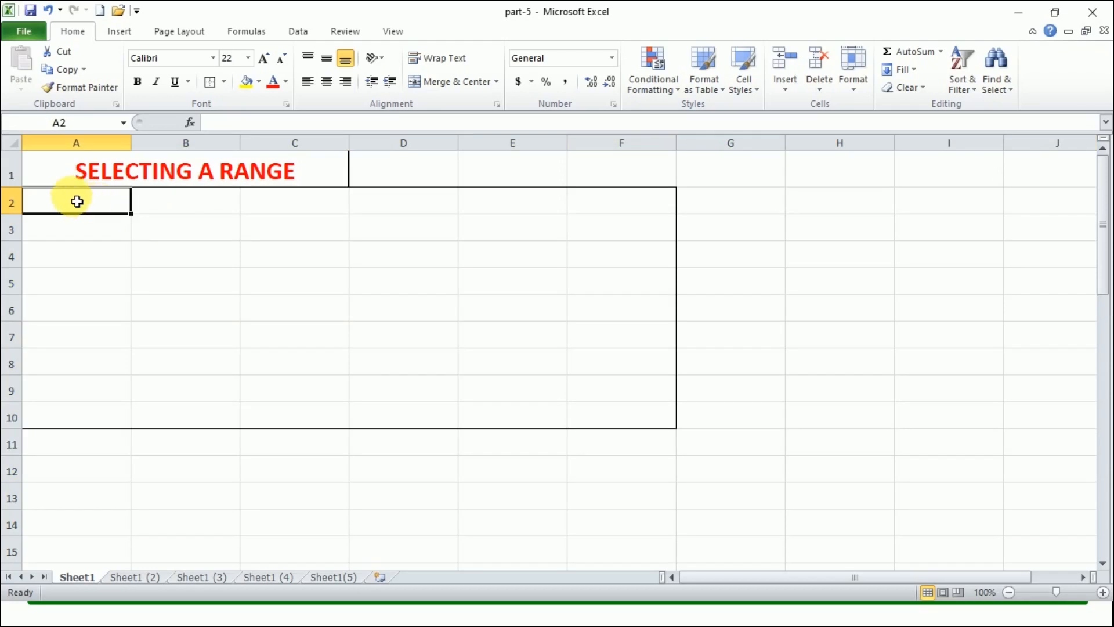
{"action": "left_click_drag", "start_coordinate": [94, 210], "coordinate": [649, 416]}
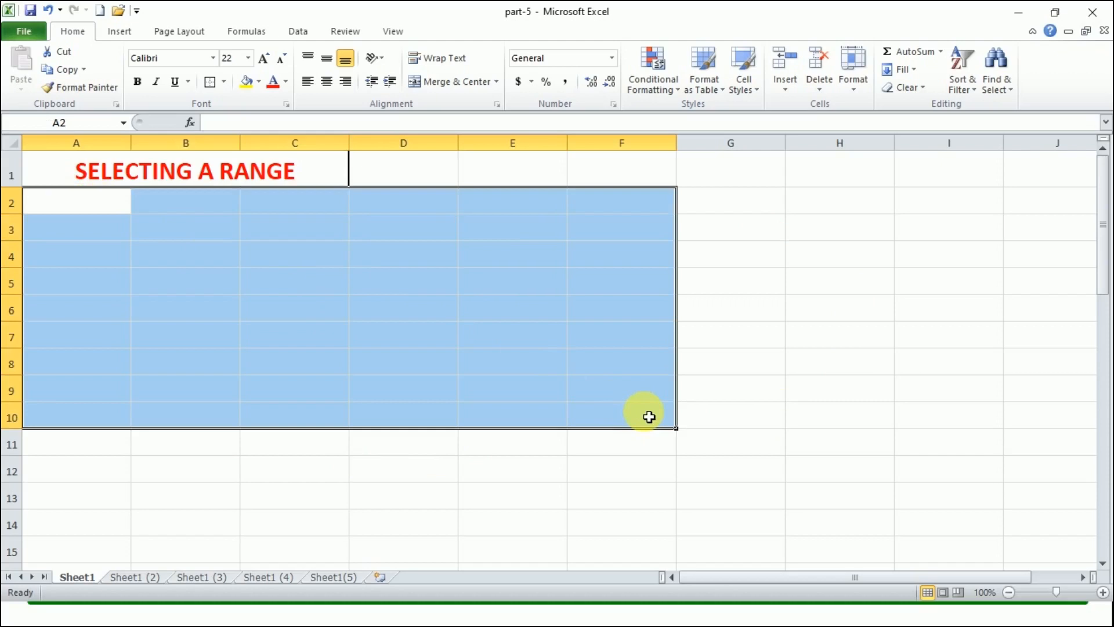
{"action": "left_click", "coordinate": [675, 468]}
Extend the selection from cell A2 cell by cell across to column F and down to row 10
{"action": "left_click", "coordinate": [103, 203]}
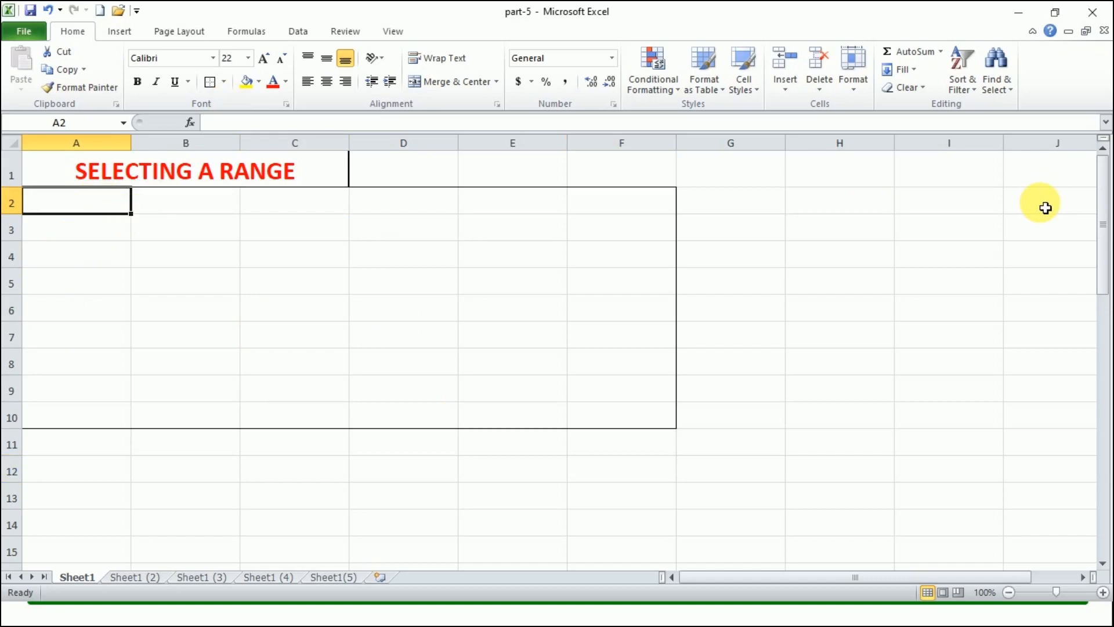
{"action": "key", "text": "shift+Right"}
{"action": "key", "text": "shift+Right"}
{"action": "key", "text": "shift+Right"}
{"action": "key", "text": "shift+Right"}
{"action": "key", "text": "shift+Right"}
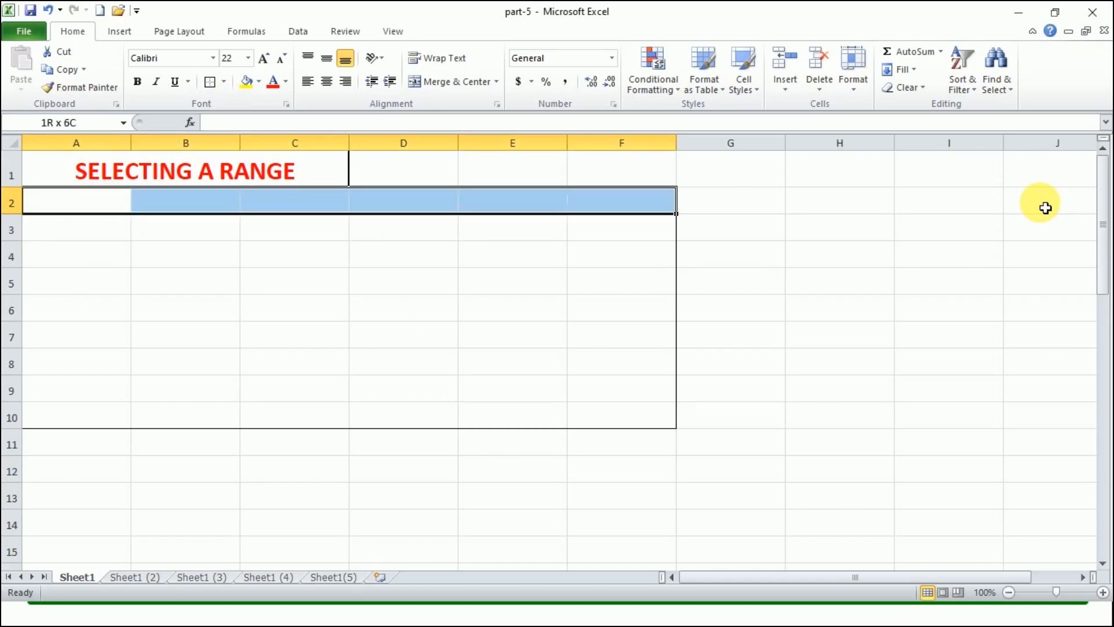
{"action": "key", "text": "shift+Down"}
{"action": "key", "text": "shift+Down"}
{"action": "key", "text": "shift+Down"}
{"action": "key", "text": "shift+Down"}
{"action": "key", "text": "shift+Down"}
{"action": "key", "text": "shift+Down"}
{"action": "key", "text": "shift+Down"}
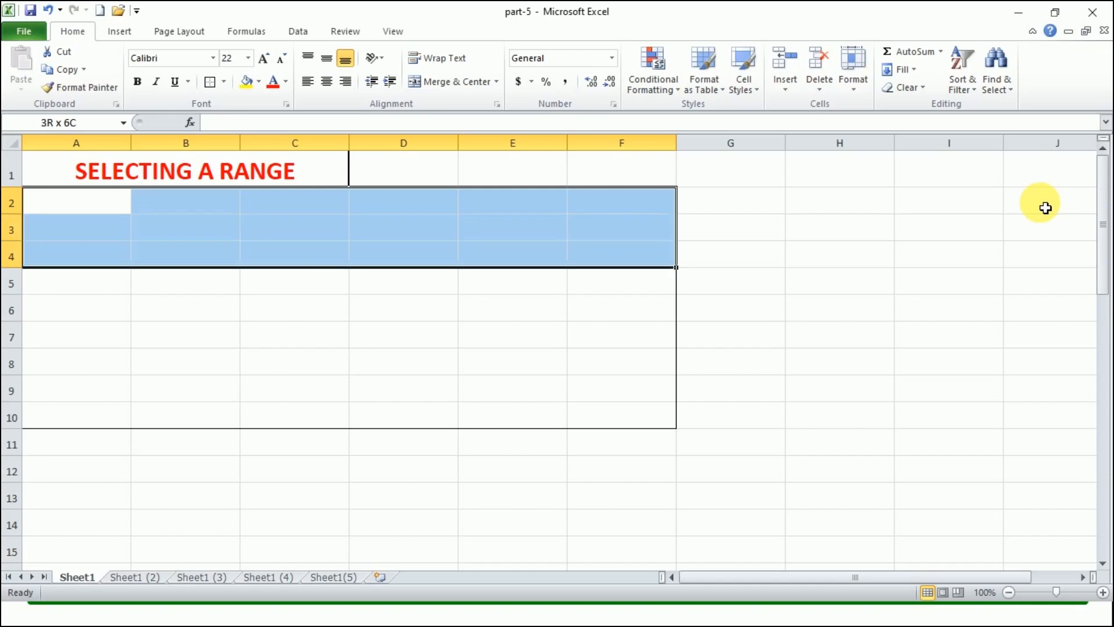
{"action": "key", "text": "shift+Down"}
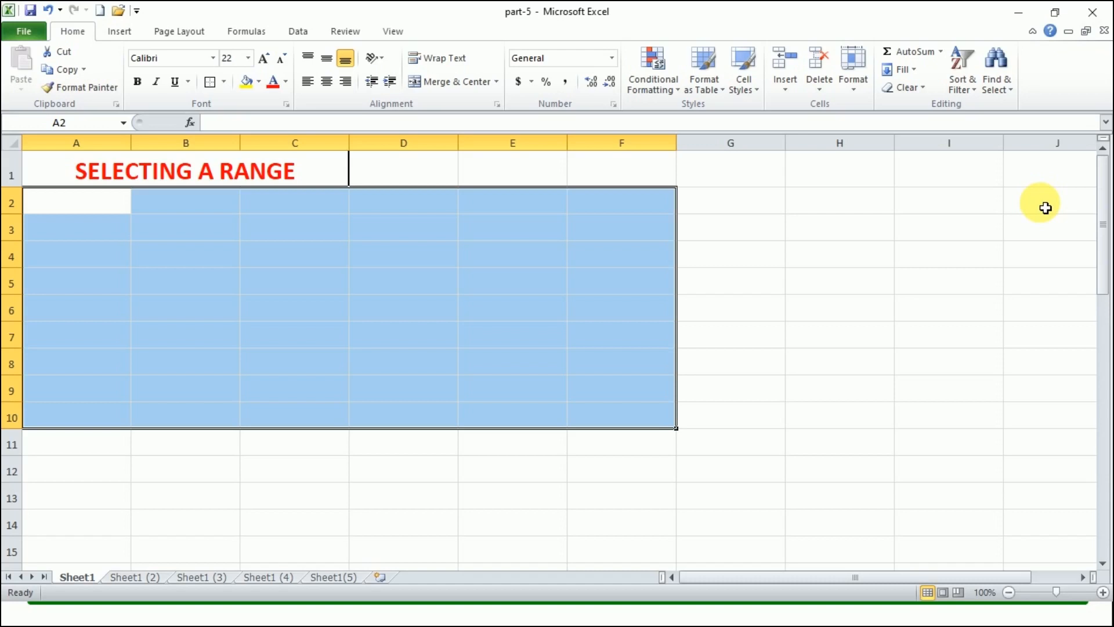
Switch to the Sheet1 (2) worksheet and fill the RIGHT CLICK heading in D2 with yellow
{"action": "left_click", "coordinate": [148, 577]}
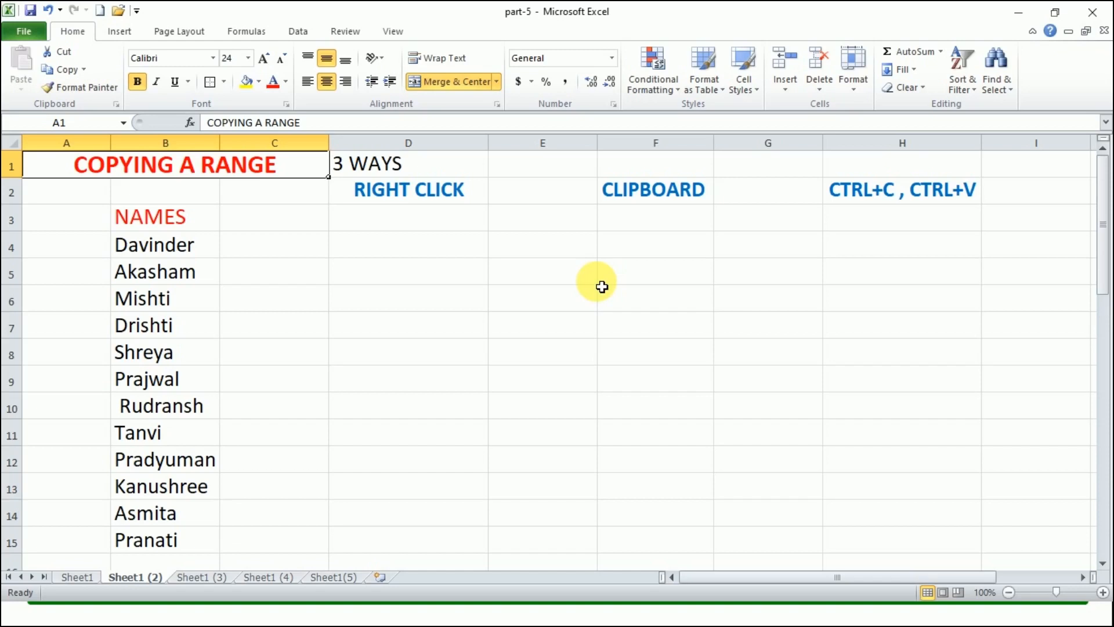
{"action": "left_click", "coordinate": [369, 193]}
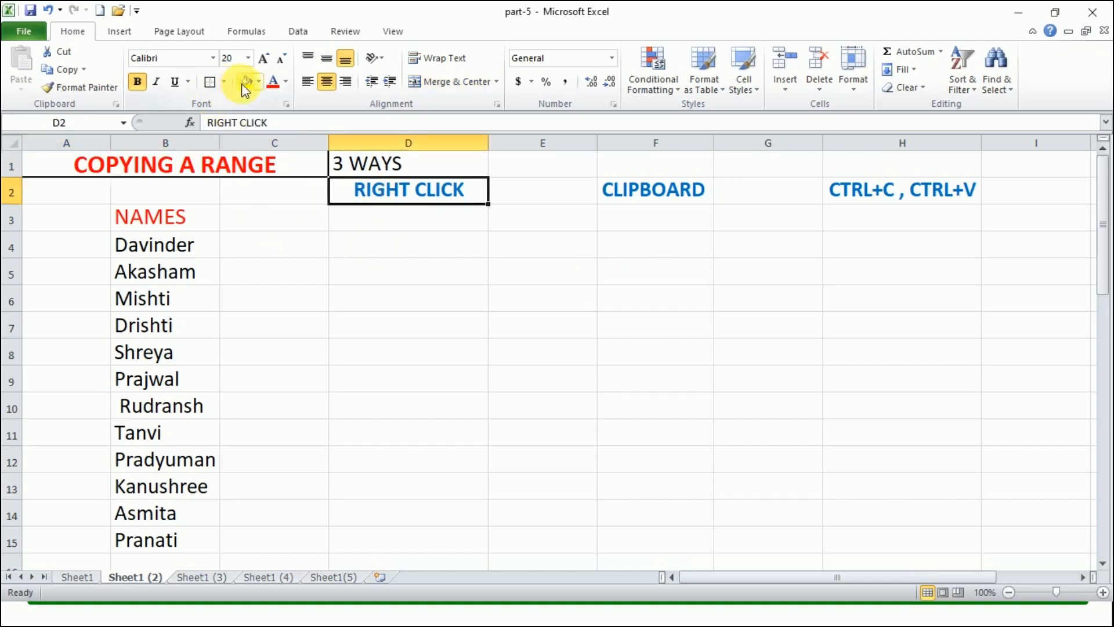
{"action": "left_click", "coordinate": [244, 84]}
{"action": "left_click", "coordinate": [415, 323]}
Copy the NAMES list in B3:B15 and paste it under the RIGHT CLICK heading, starting at D3
{"action": "left_click", "coordinate": [167, 220]}
{"action": "left_click_drag", "start_coordinate": [166, 220], "coordinate": [175, 539]}
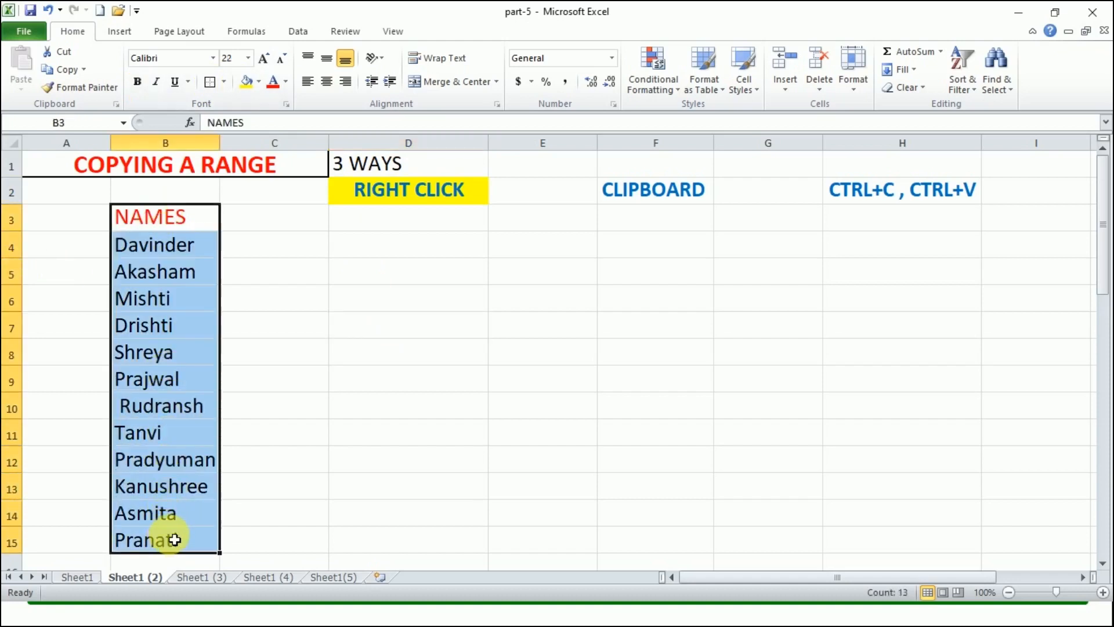
{"action": "right_click", "coordinate": [183, 305]}
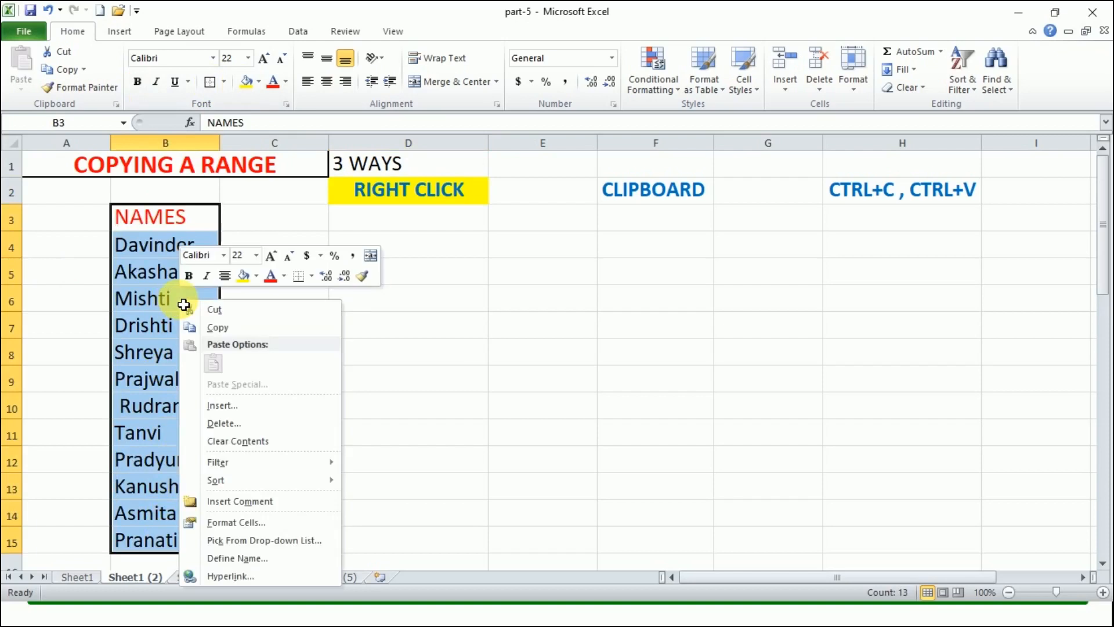
{"action": "left_click", "coordinate": [246, 328]}
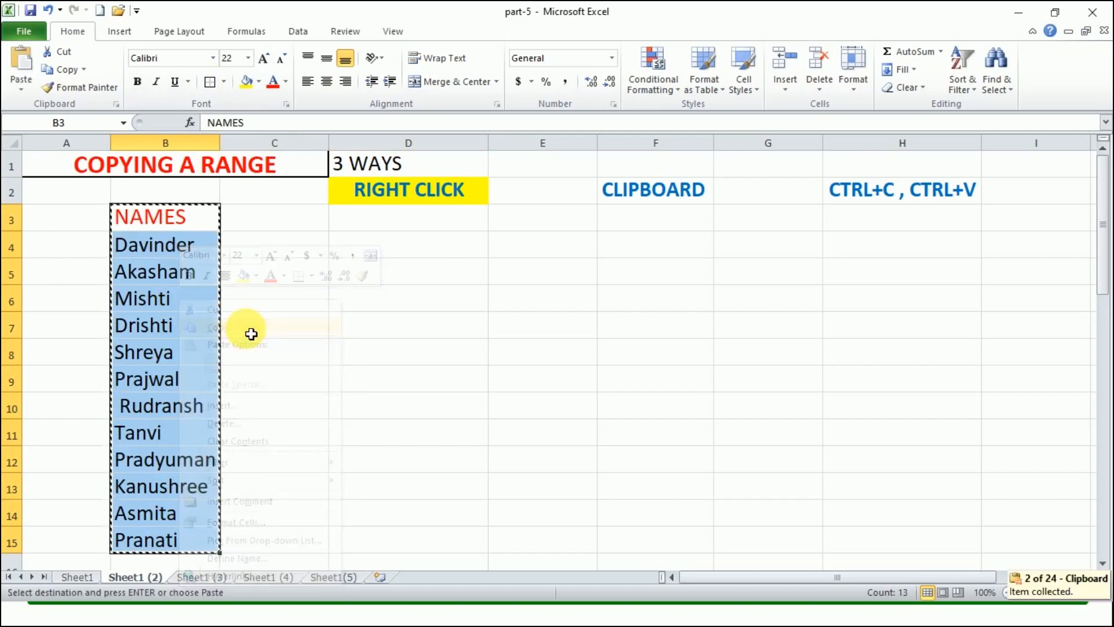
{"action": "left_click", "coordinate": [426, 224]}
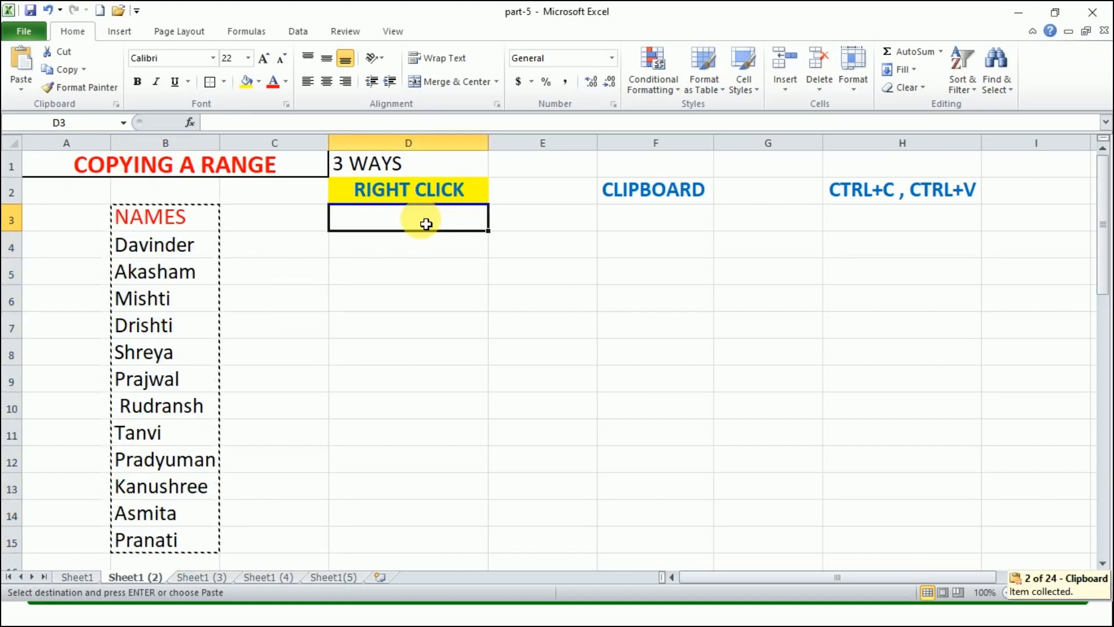
{"action": "right_click", "coordinate": [422, 221]}
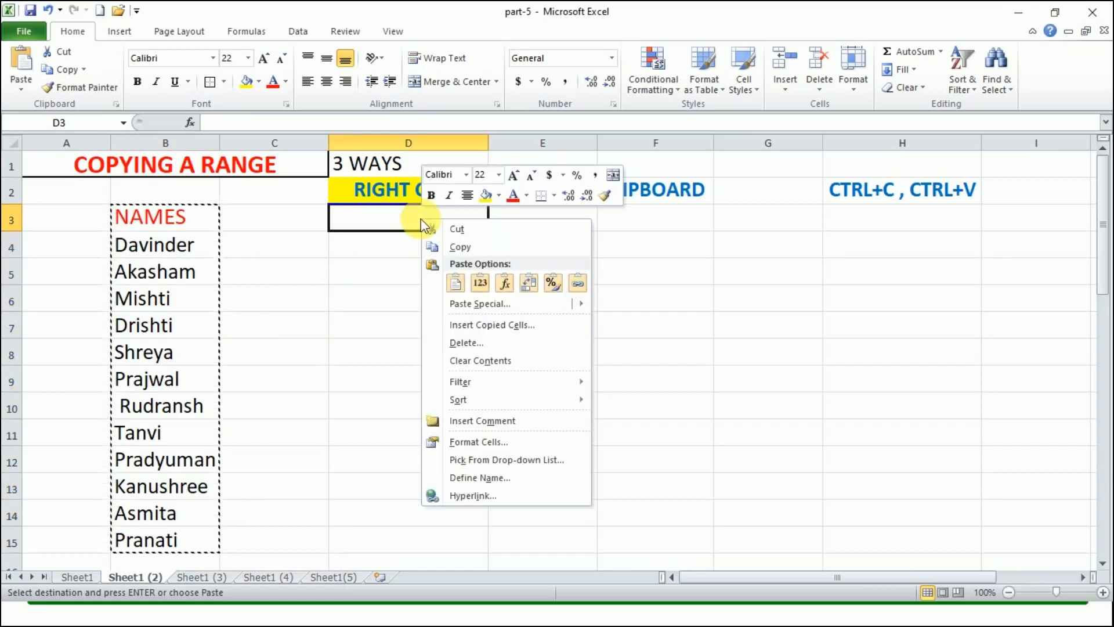
{"action": "left_click", "coordinate": [458, 288]}
{"action": "left_click", "coordinate": [458, 287]}
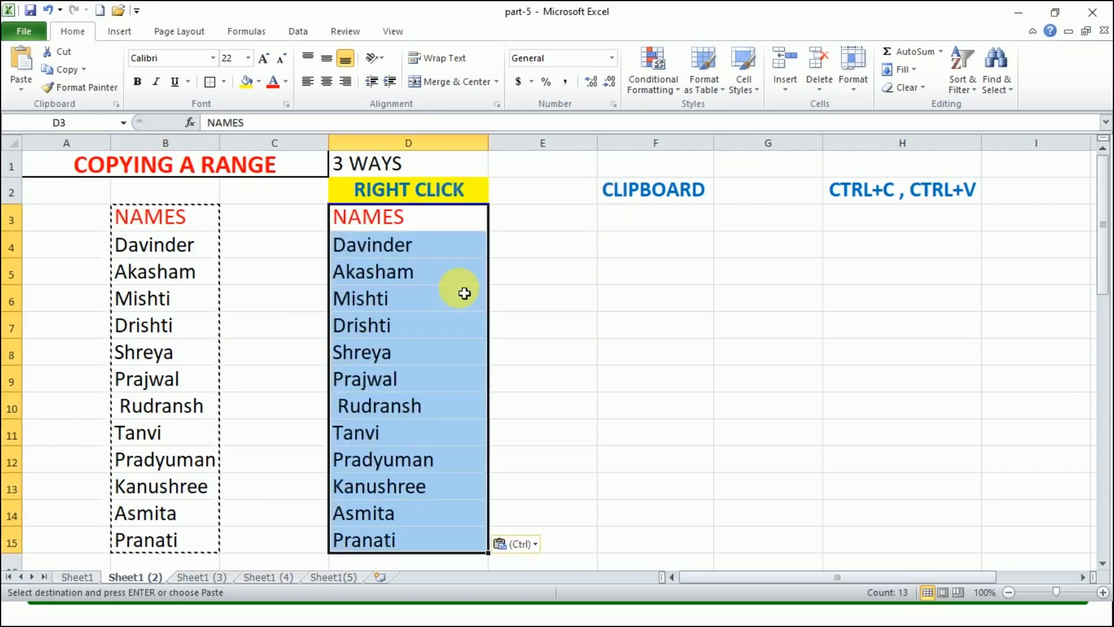
{"action": "left_click", "coordinate": [708, 273]}
{"action": "left_click", "coordinate": [594, 335]}
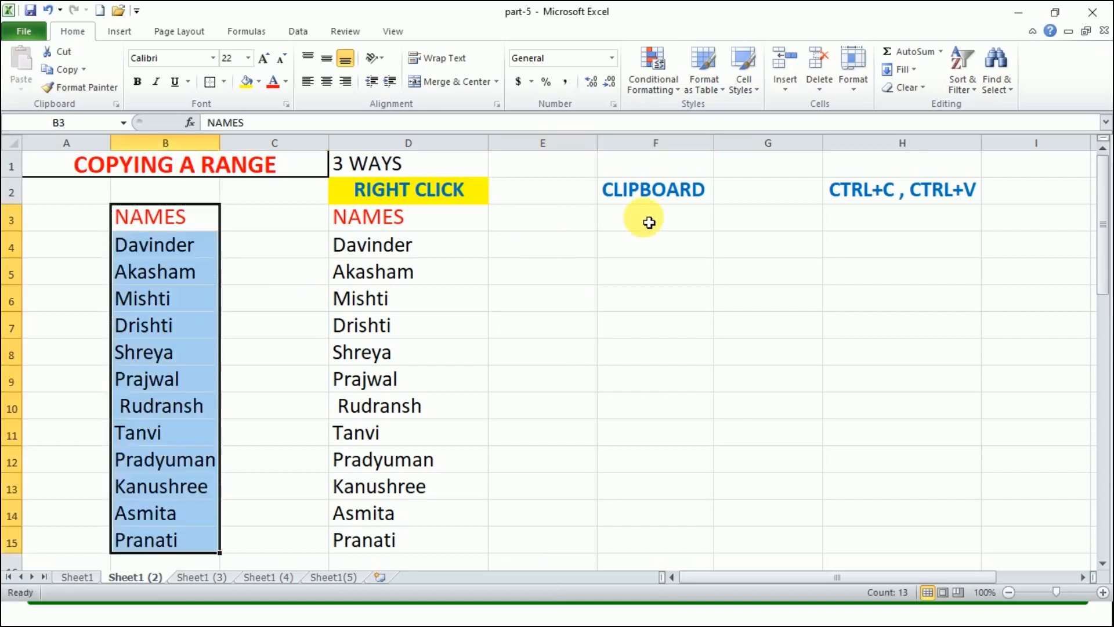
Fill the CLIPBOARD heading in F2 with yellow and copy the NAMES list B3:B15 below it, starting at F3
{"action": "left_click", "coordinate": [642, 199]}
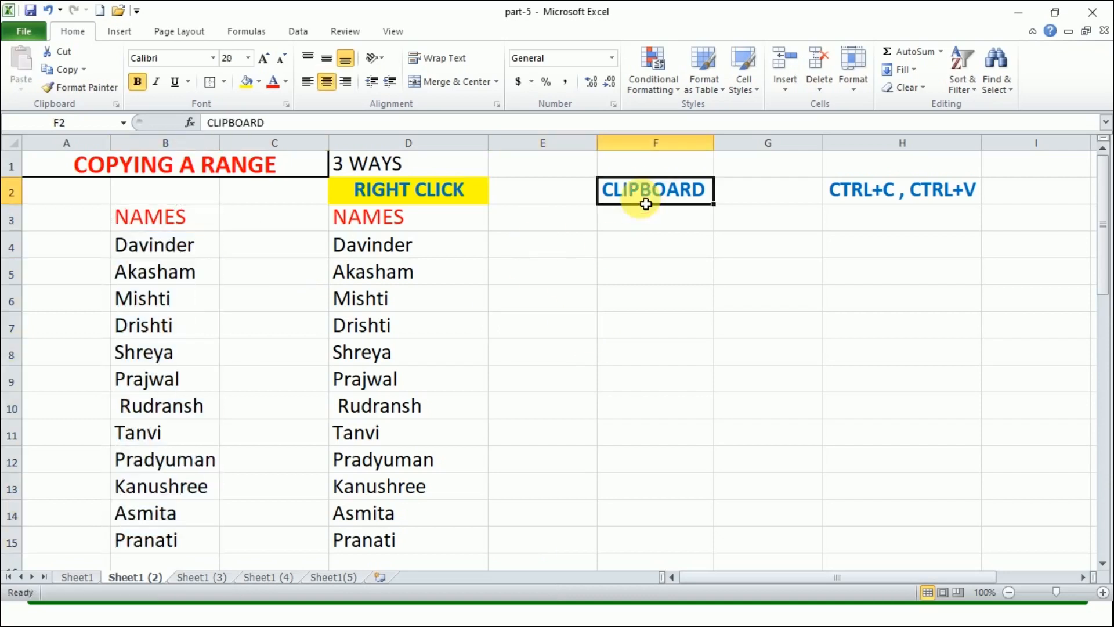
{"action": "left_click", "coordinate": [245, 82]}
{"action": "left_click_drag", "start_coordinate": [145, 215], "coordinate": [150, 558]}
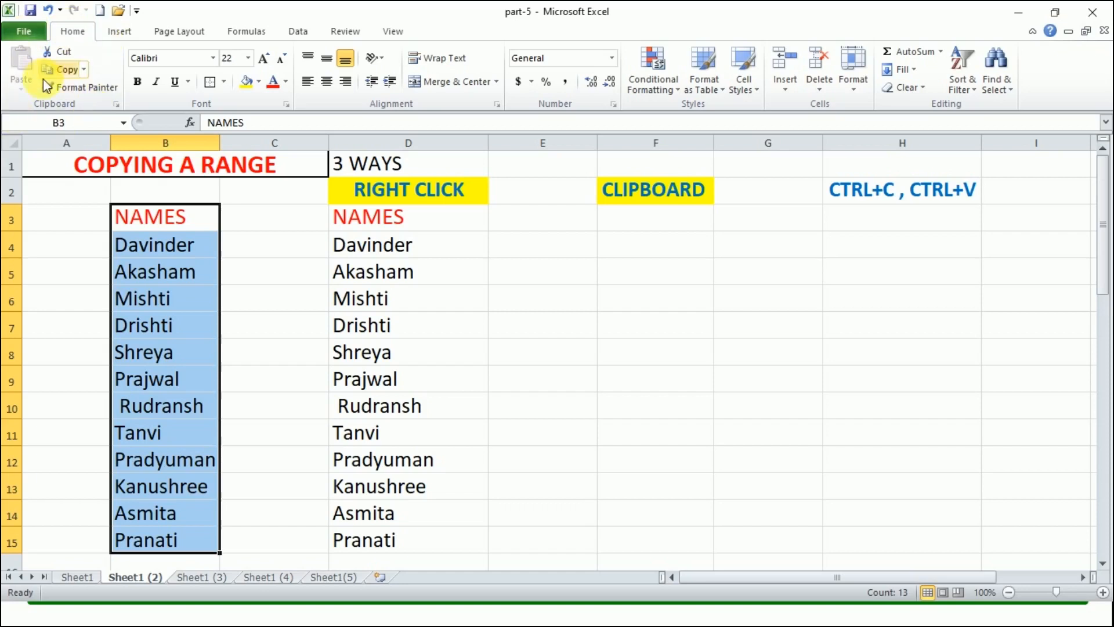
{"action": "left_click", "coordinate": [71, 66]}
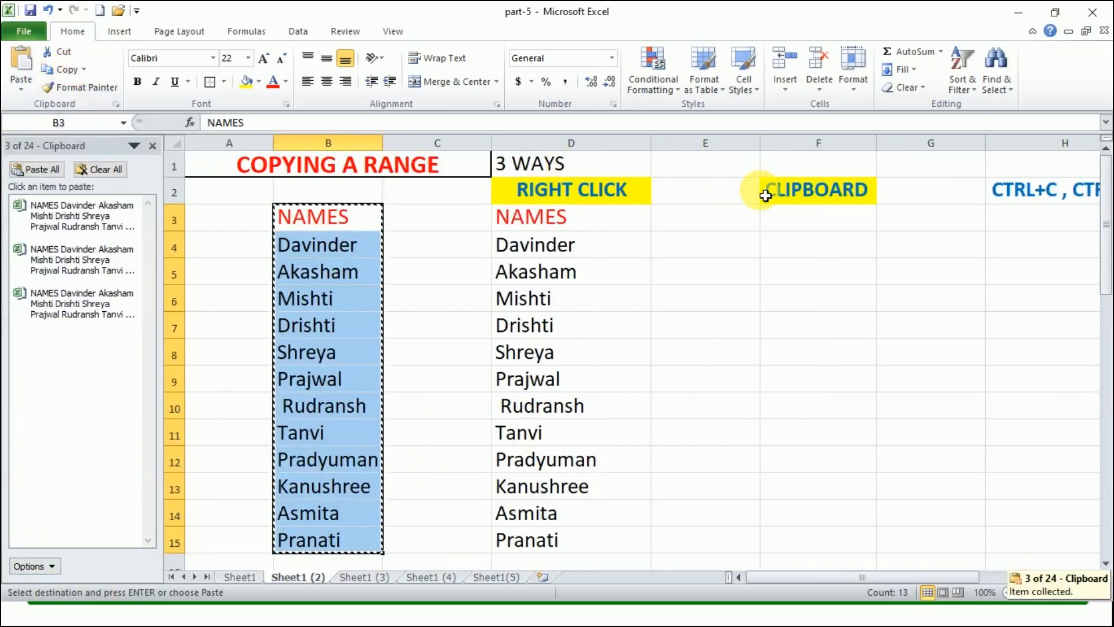
{"action": "left_click", "coordinate": [801, 226]}
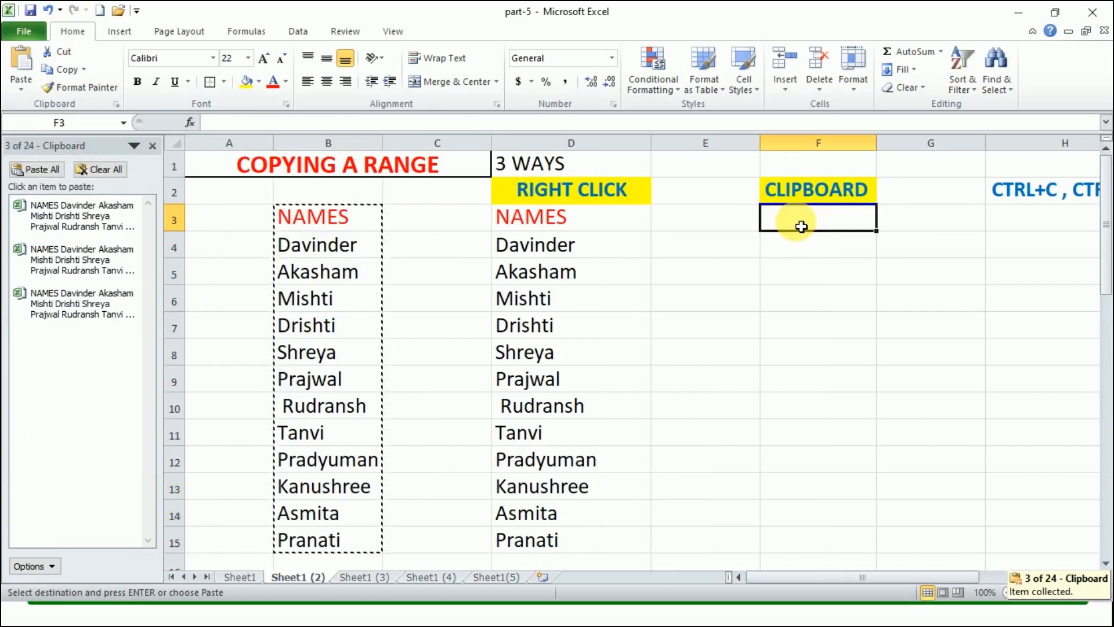
{"action": "left_click", "coordinate": [20, 69]}
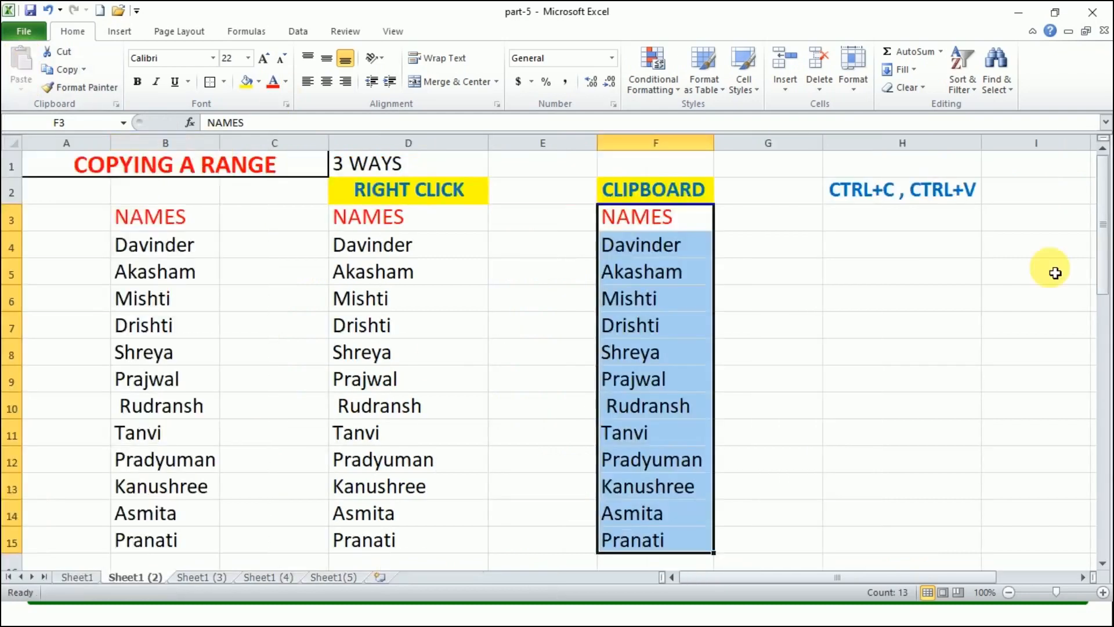
{"action": "left_click", "coordinate": [883, 283]}
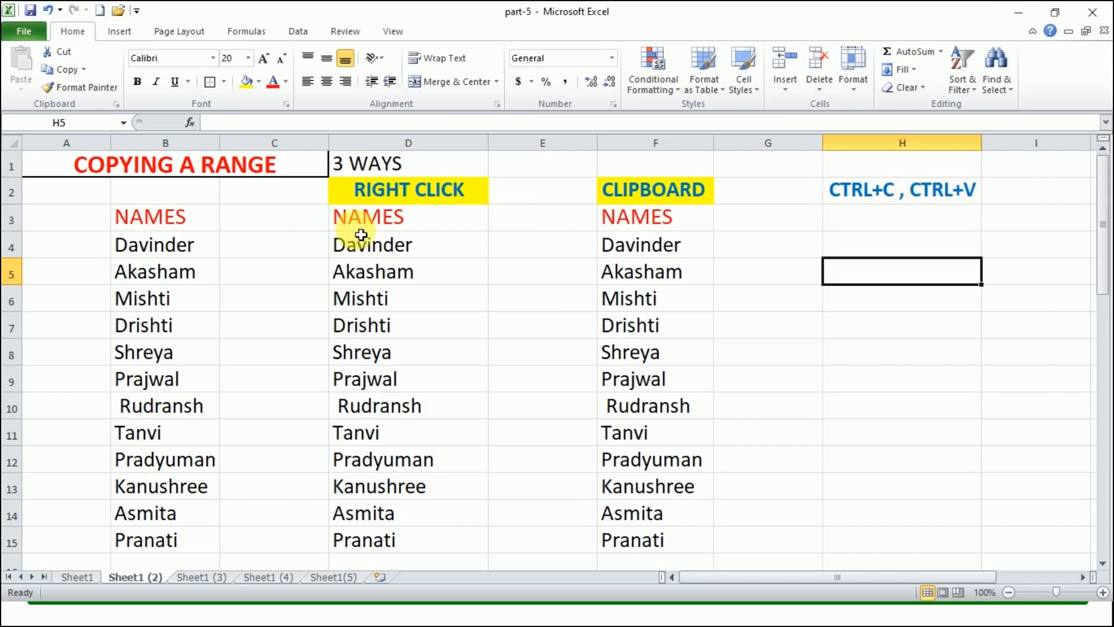
Copy the NAMES list in B3:B15 and paste it under the CTRL+C , CTRL+V heading, starting at H3
{"action": "left_click_drag", "start_coordinate": [198, 219], "coordinate": [174, 536]}
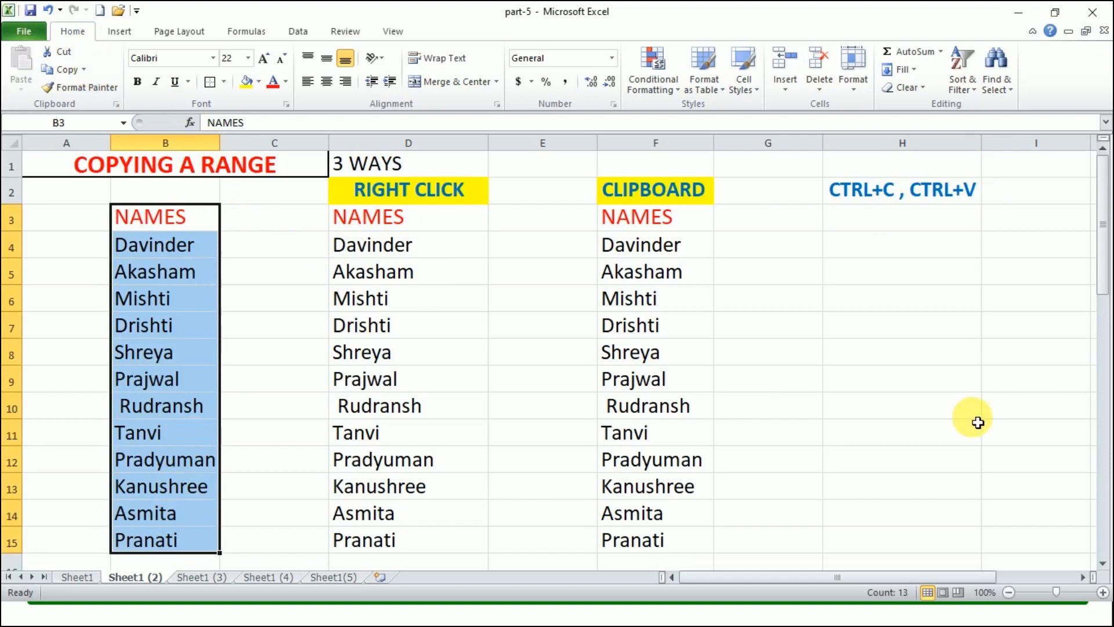
{"action": "key", "text": "ctrl+c"}
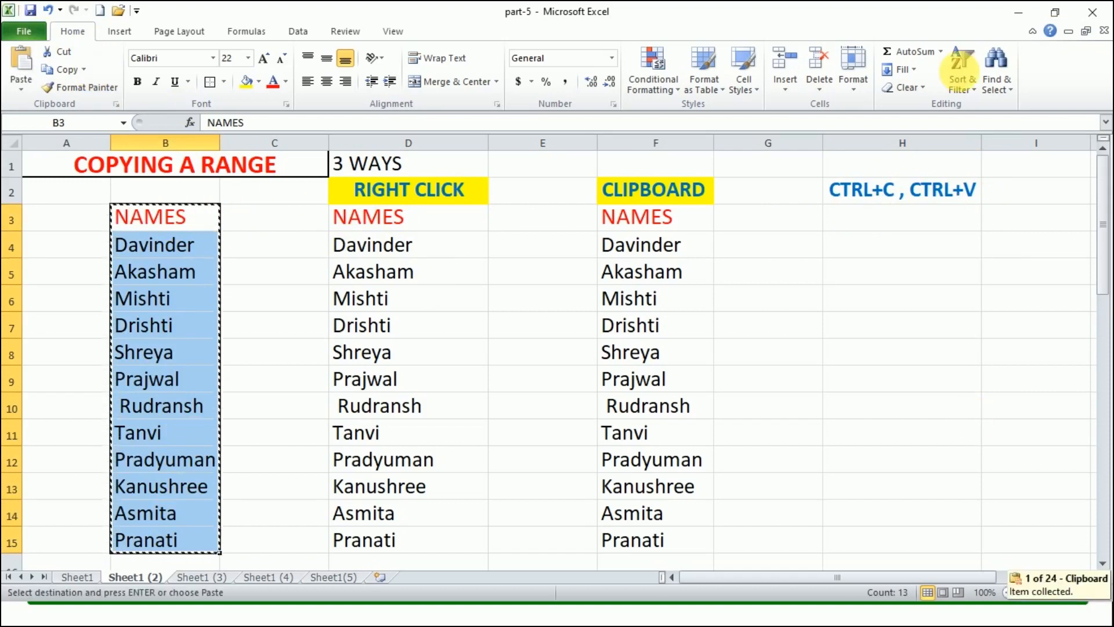
{"action": "left_click", "coordinate": [908, 224]}
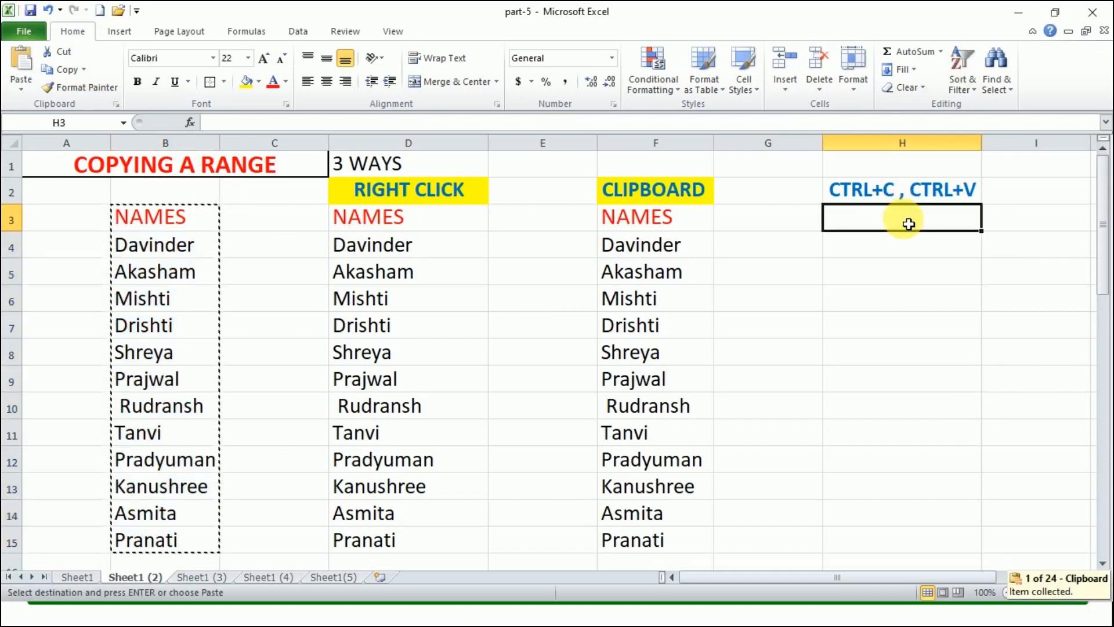
{"action": "key", "text": "ctrl+v"}
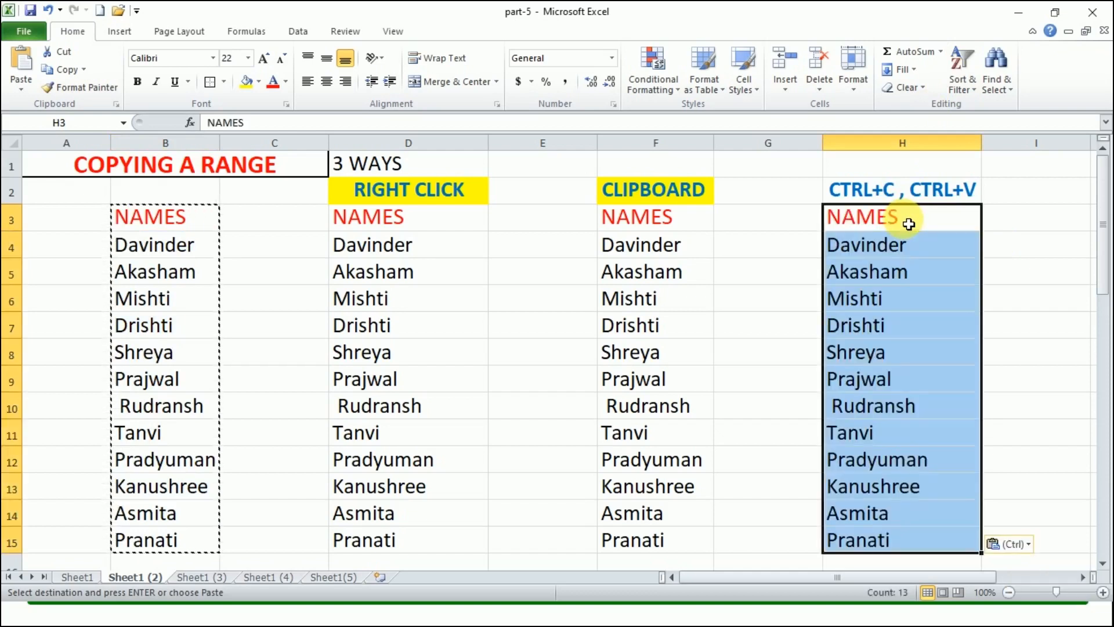
{"action": "left_click", "coordinate": [1017, 240]}
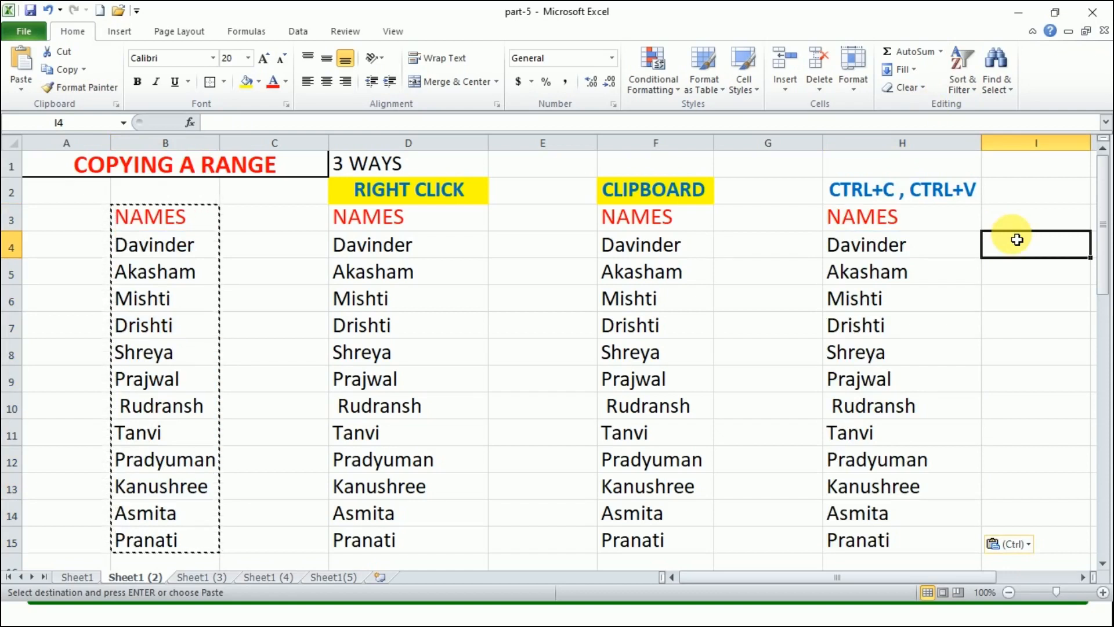
Fill the CTRL+C , CTRL+V heading in H2 with yellow
{"action": "left_click", "coordinate": [928, 202]}
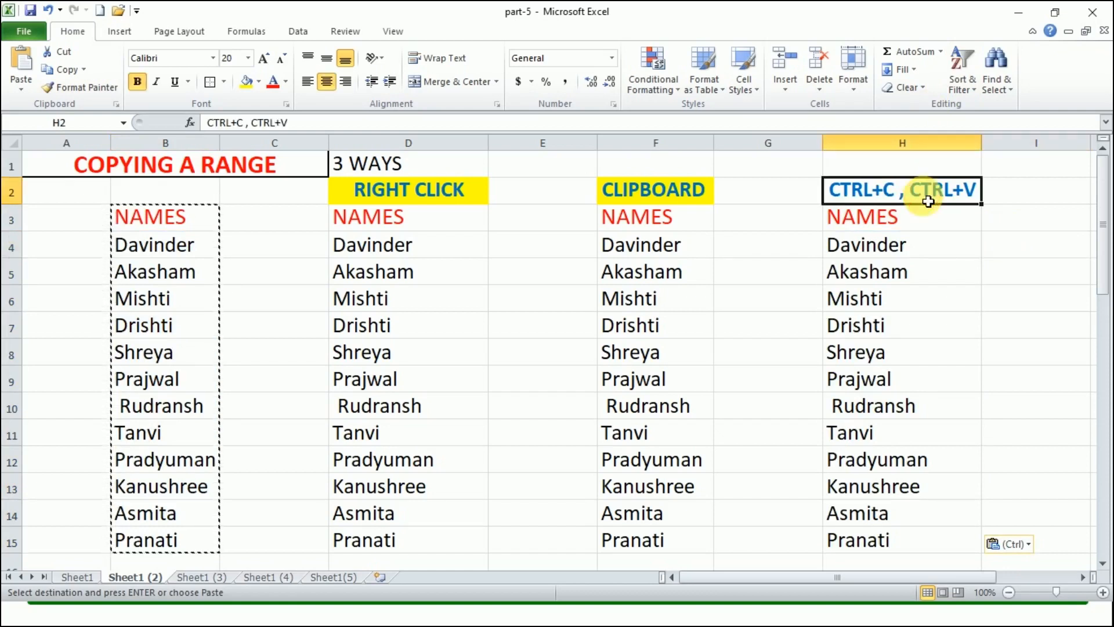
{"action": "left_click", "coordinate": [245, 81]}
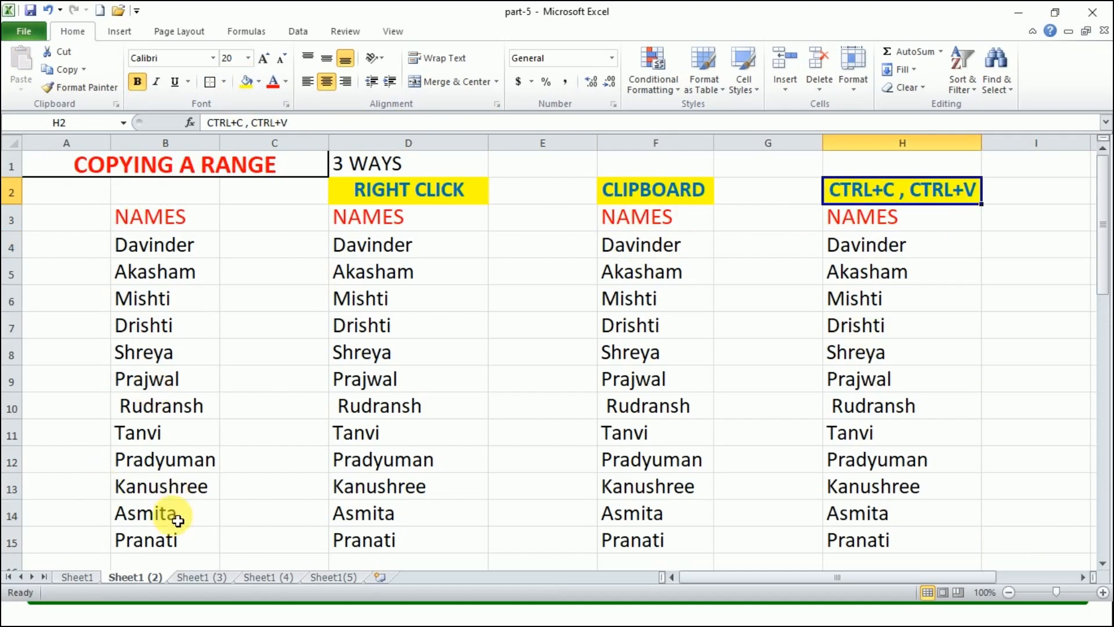
Switch to the Sheet1 (3) worksheet and fill the RIGHT CLICK heading in E2 with yellow
{"action": "left_click", "coordinate": [194, 576]}
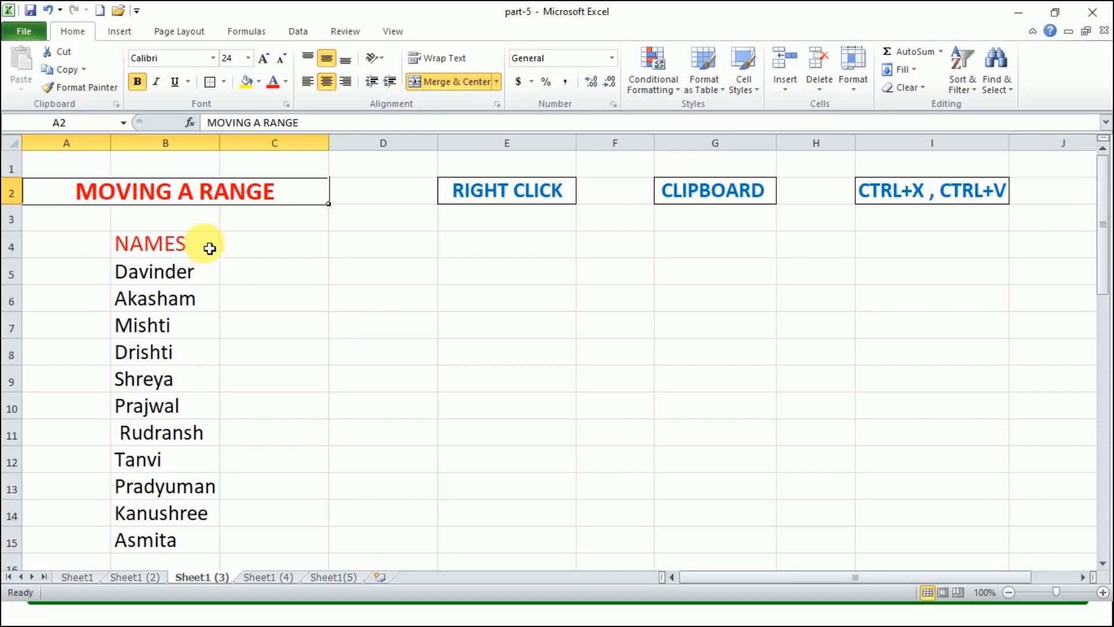
{"action": "left_click", "coordinate": [510, 192]}
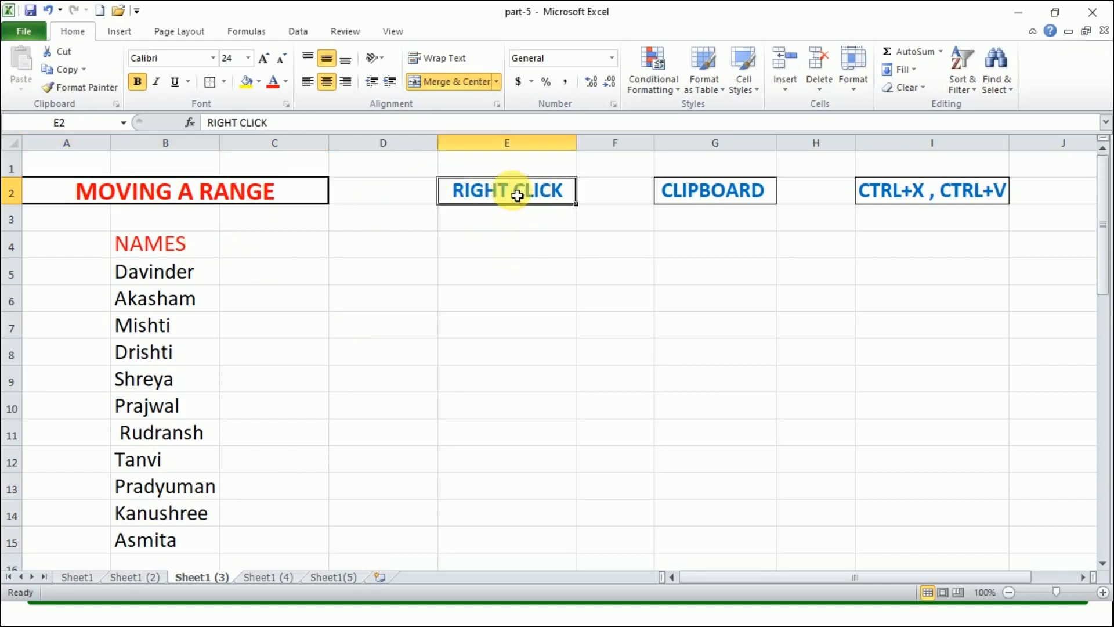
{"action": "left_click", "coordinate": [245, 81]}
Cut the NAMES list in B4:B15 and paste it under the RIGHT CLICK heading, starting at E4
{"action": "left_click_drag", "start_coordinate": [181, 241], "coordinate": [195, 545]}
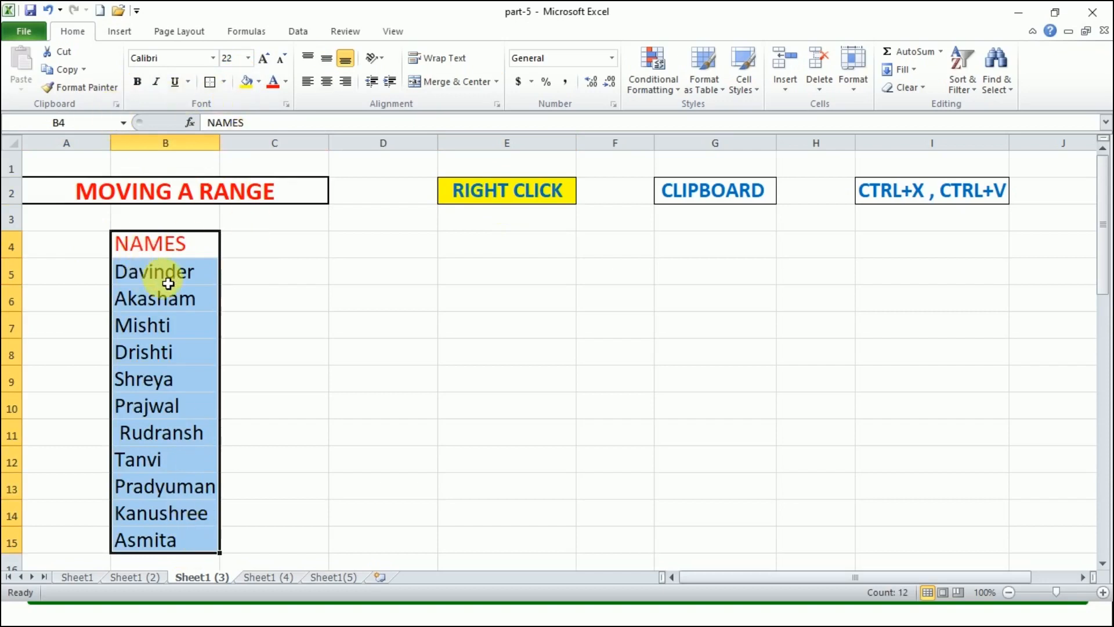
{"action": "right_click", "coordinate": [188, 284]}
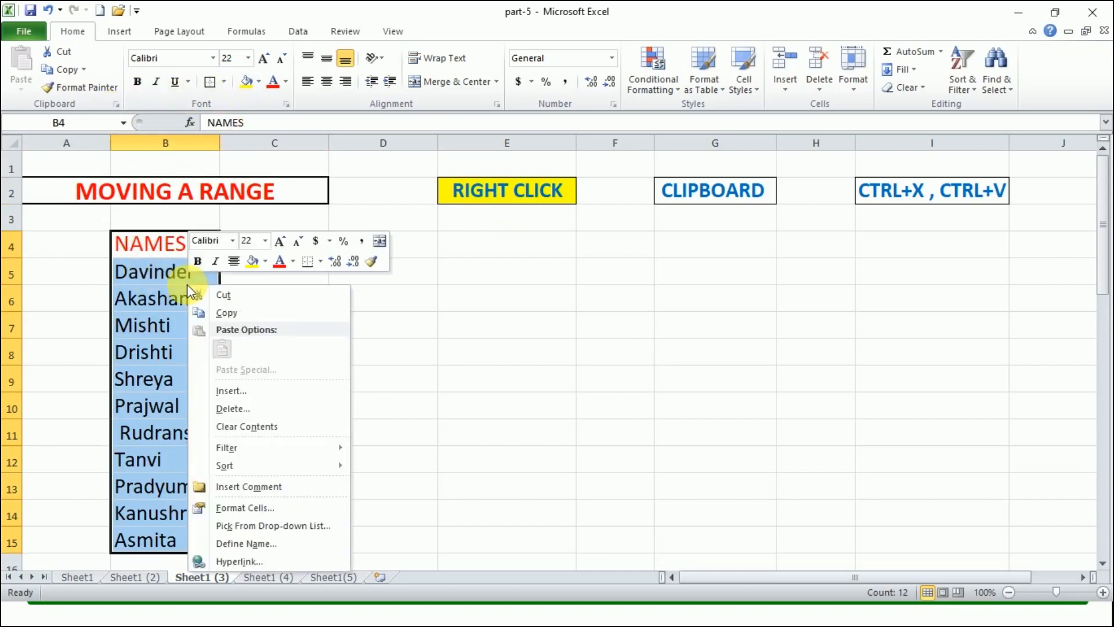
{"action": "left_click", "coordinate": [231, 296]}
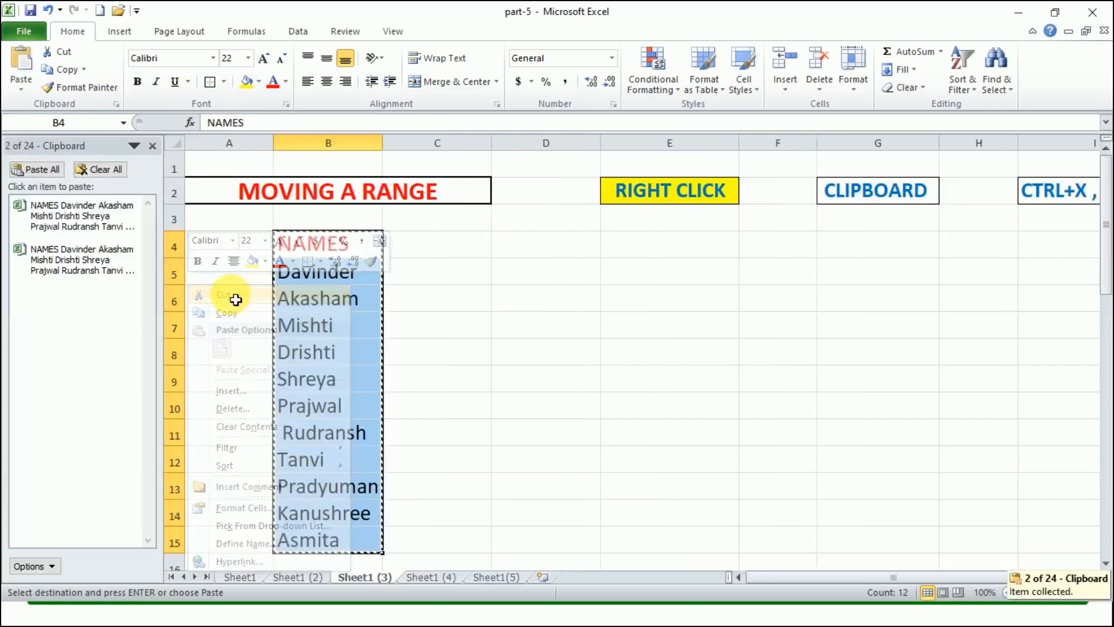
{"action": "left_click", "coordinate": [650, 248]}
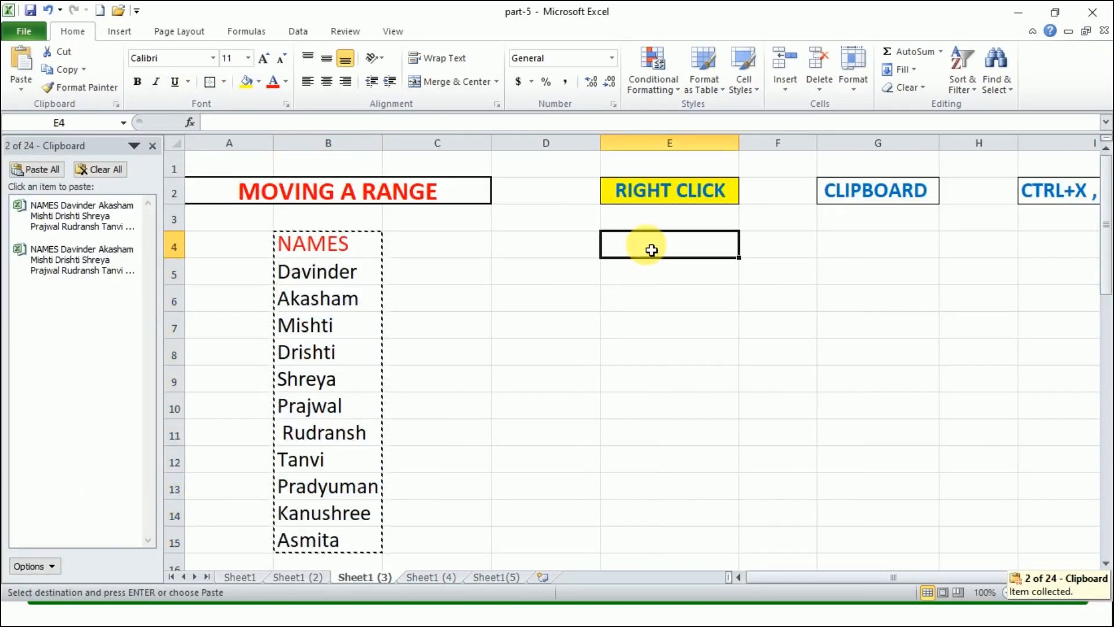
{"action": "right_click", "coordinate": [651, 250]}
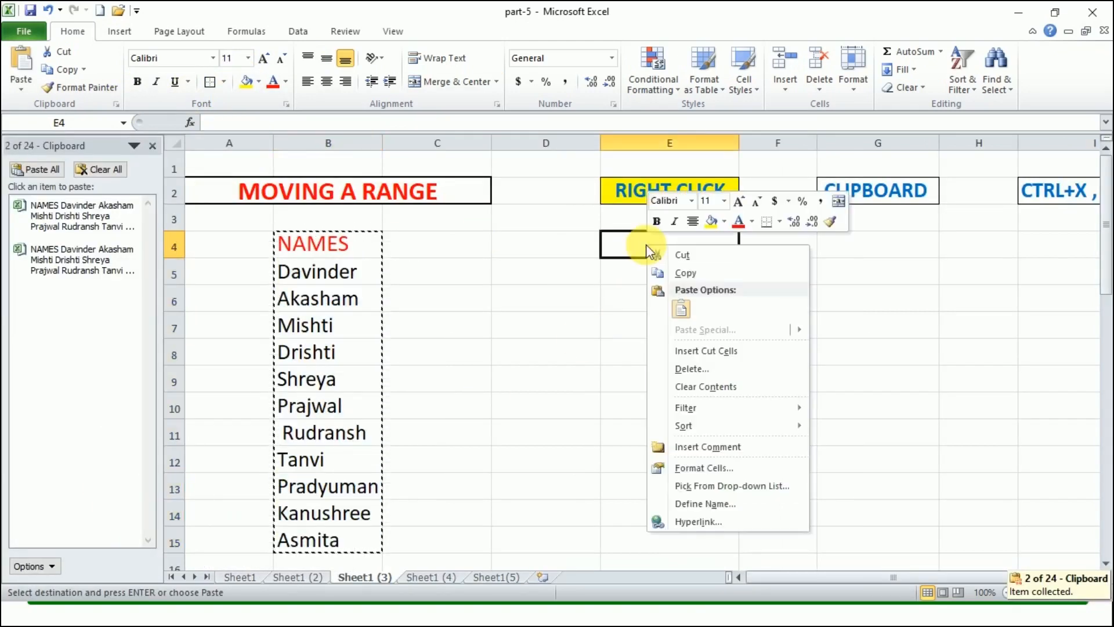
{"action": "left_click", "coordinate": [686, 315]}
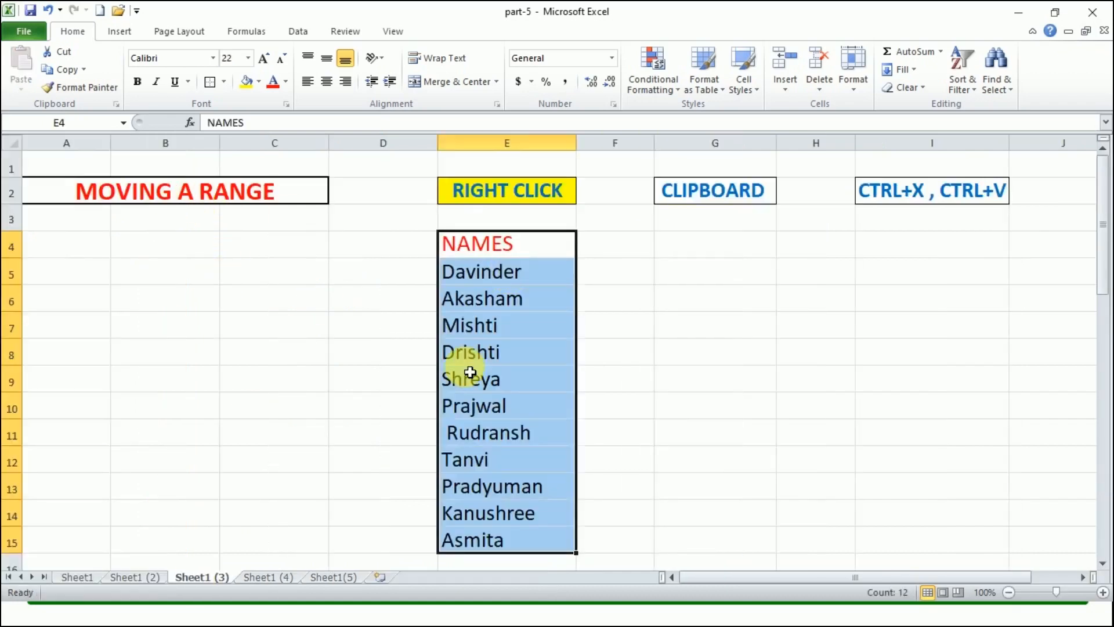
{"action": "left_click", "coordinate": [649, 349]}
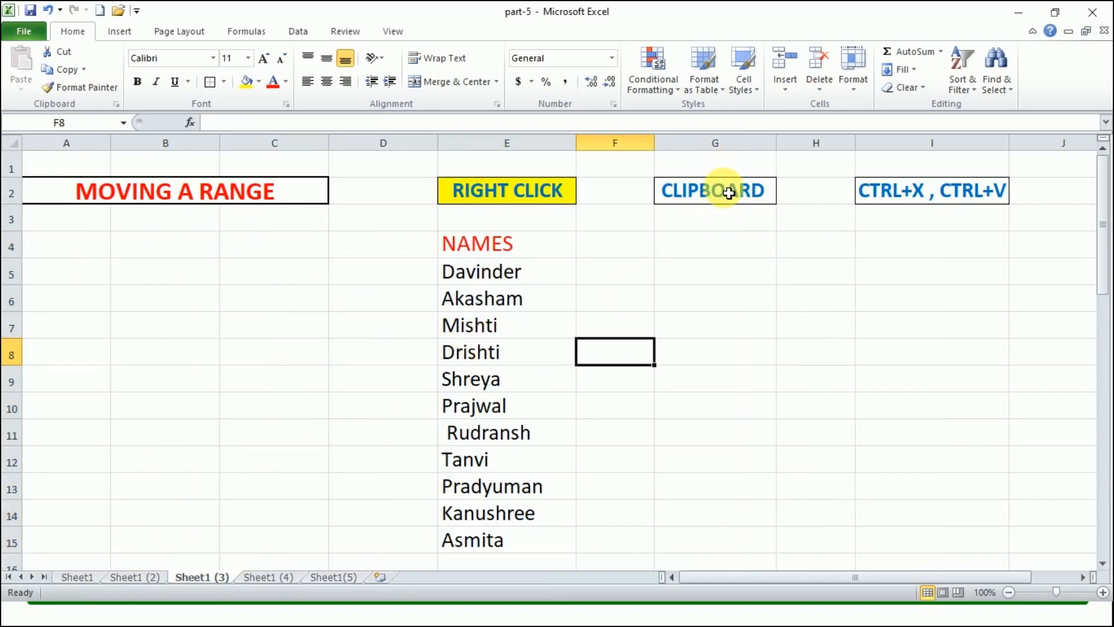
Fill the CLIPBOARD heading in G2 with yellow and move the NAMES list E4:E15 below it, starting at G4
{"action": "left_click", "coordinate": [729, 193]}
{"action": "left_click", "coordinate": [243, 82]}
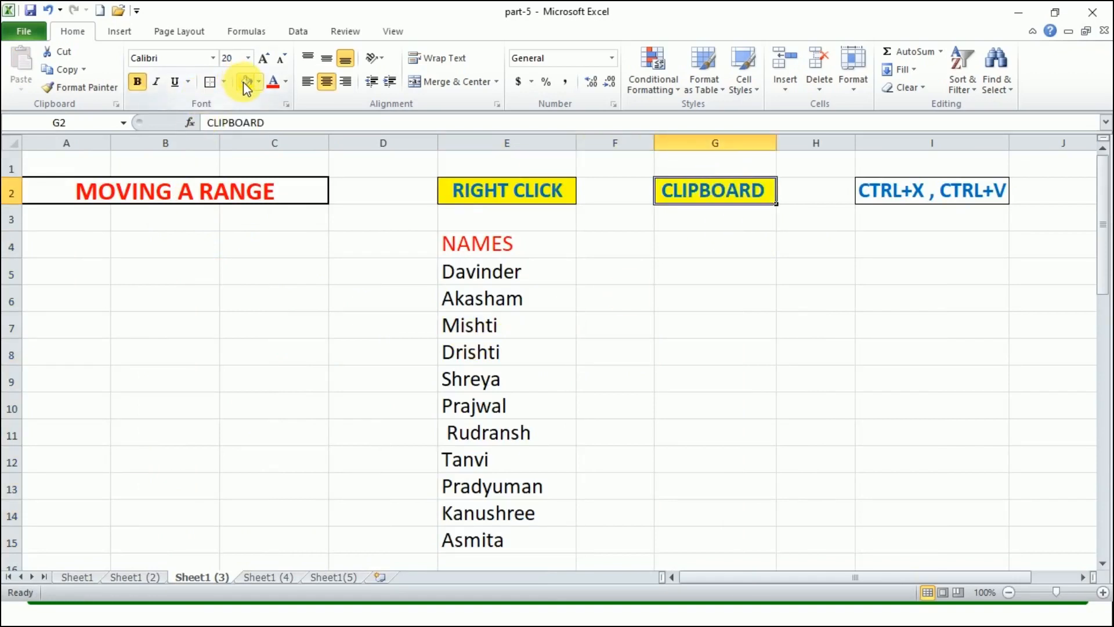
{"action": "left_click", "coordinate": [537, 248]}
{"action": "left_click_drag", "start_coordinate": [546, 281], "coordinate": [539, 543]}
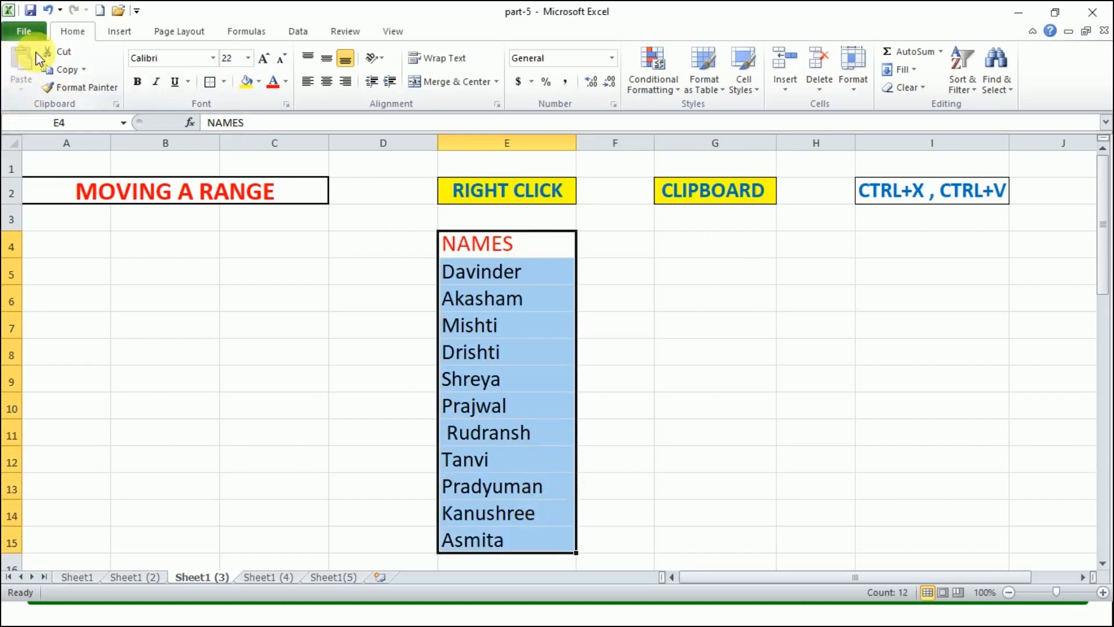
{"action": "left_click", "coordinate": [68, 52]}
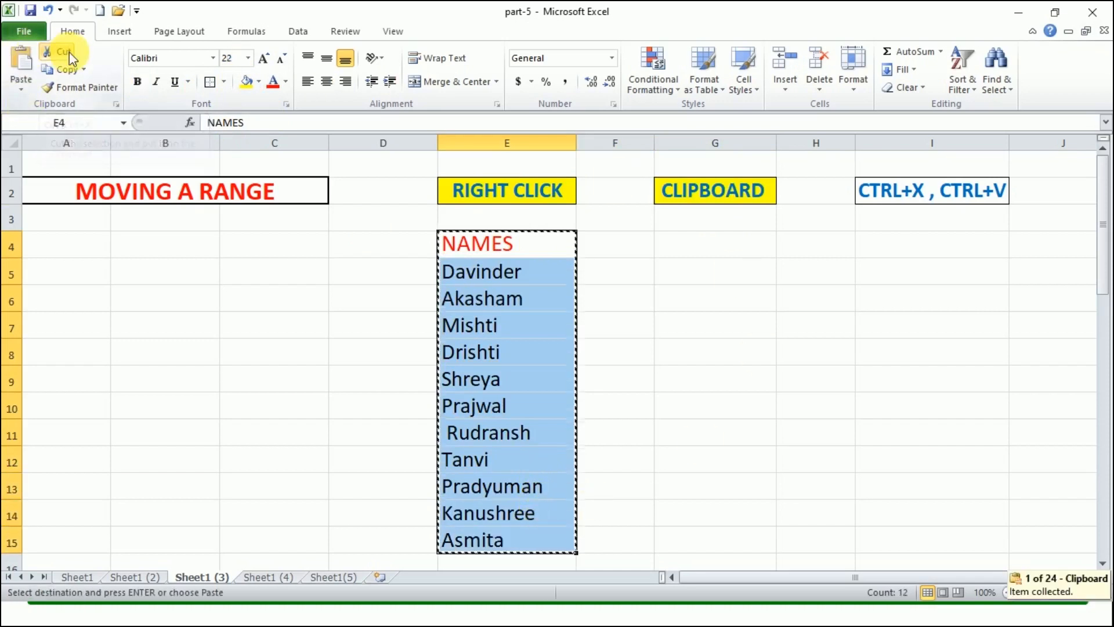
{"action": "left_click", "coordinate": [700, 250]}
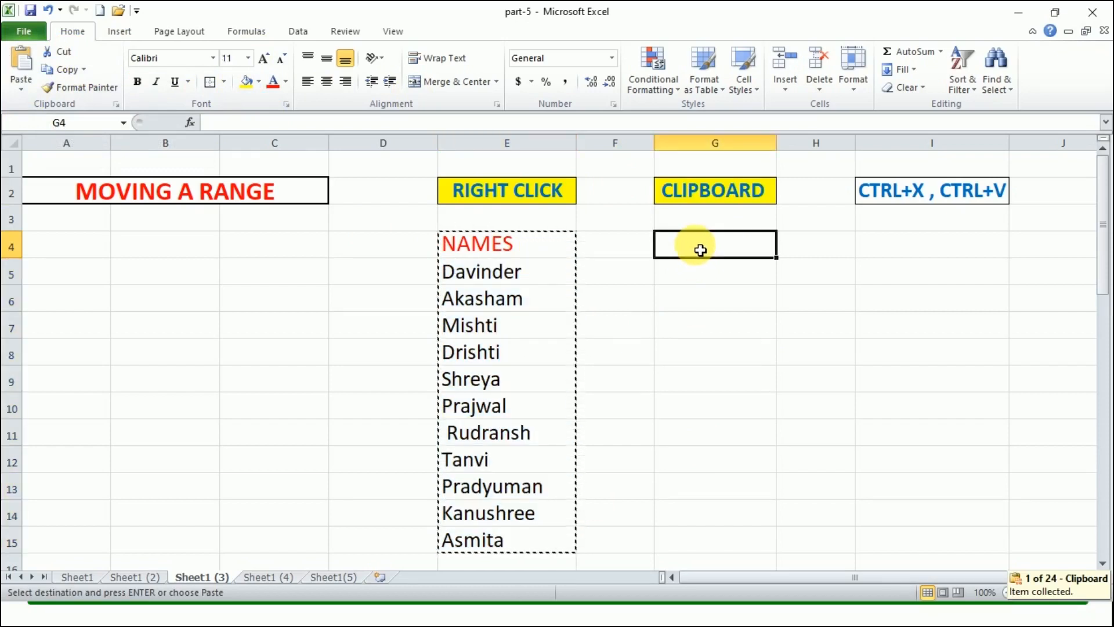
{"action": "left_click", "coordinate": [18, 77]}
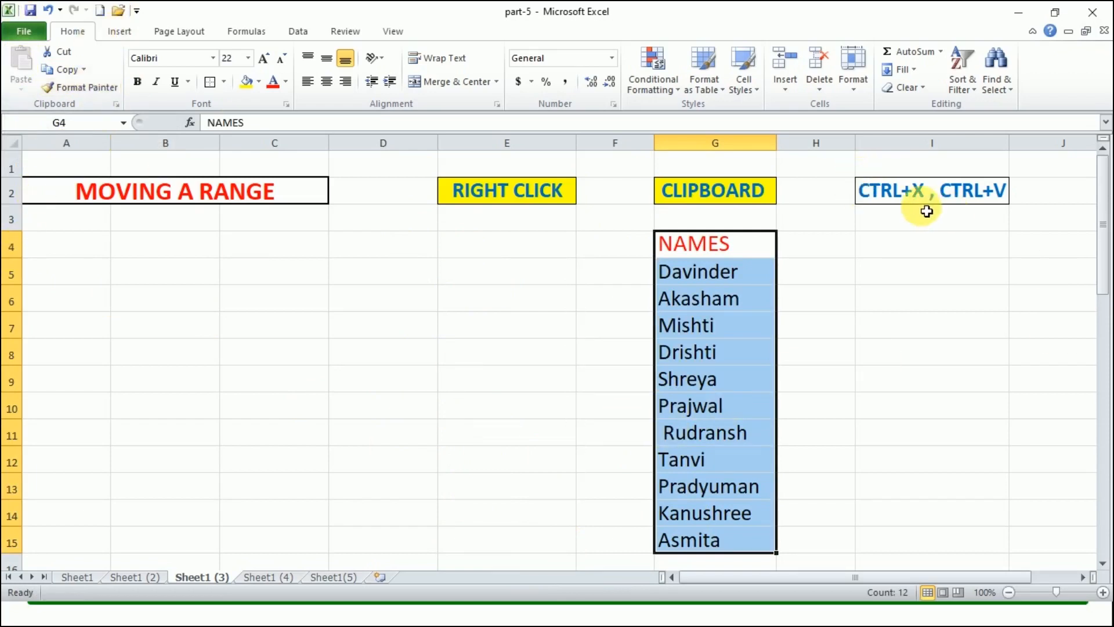
Fill the CTRL+X , CTRL+V heading in I2 with yellow and move the NAMES list G4:G15 below it, starting at I4
{"action": "left_click", "coordinate": [876, 189]}
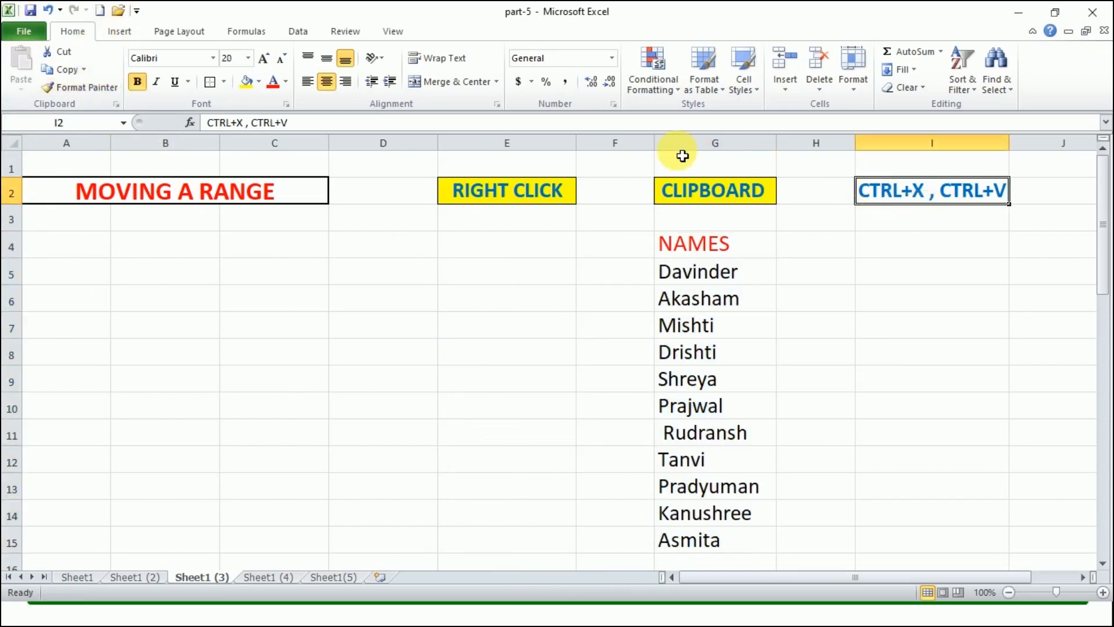
{"action": "left_click", "coordinate": [246, 82]}
{"action": "left_click", "coordinate": [959, 380]}
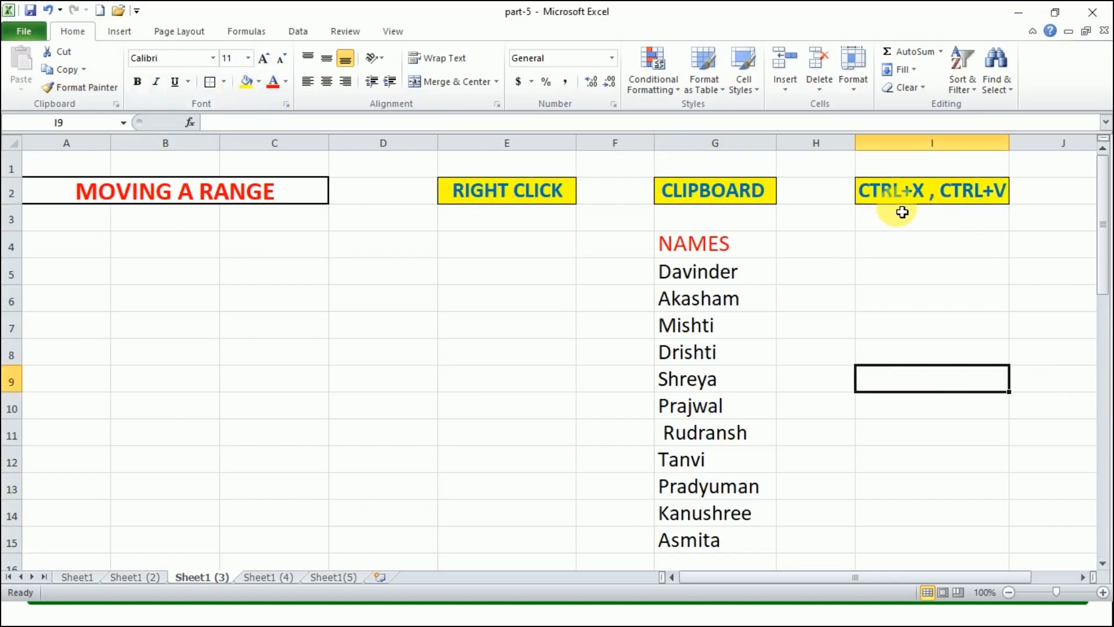
{"action": "left_click_drag", "start_coordinate": [733, 256], "coordinate": [651, 540]}
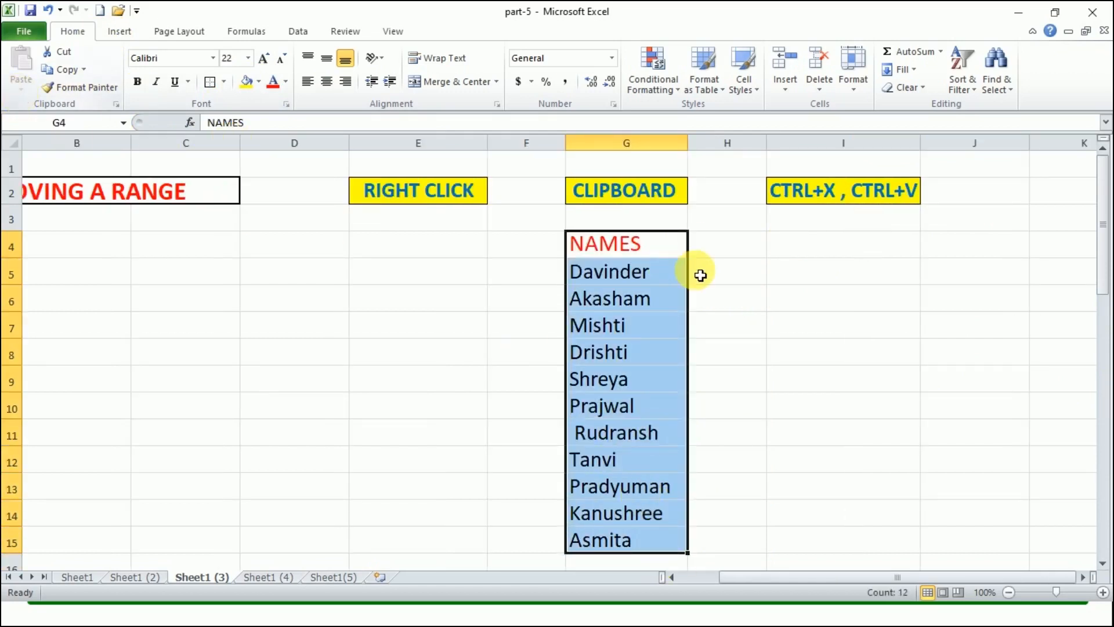
{"action": "key", "text": "ctrl+x"}
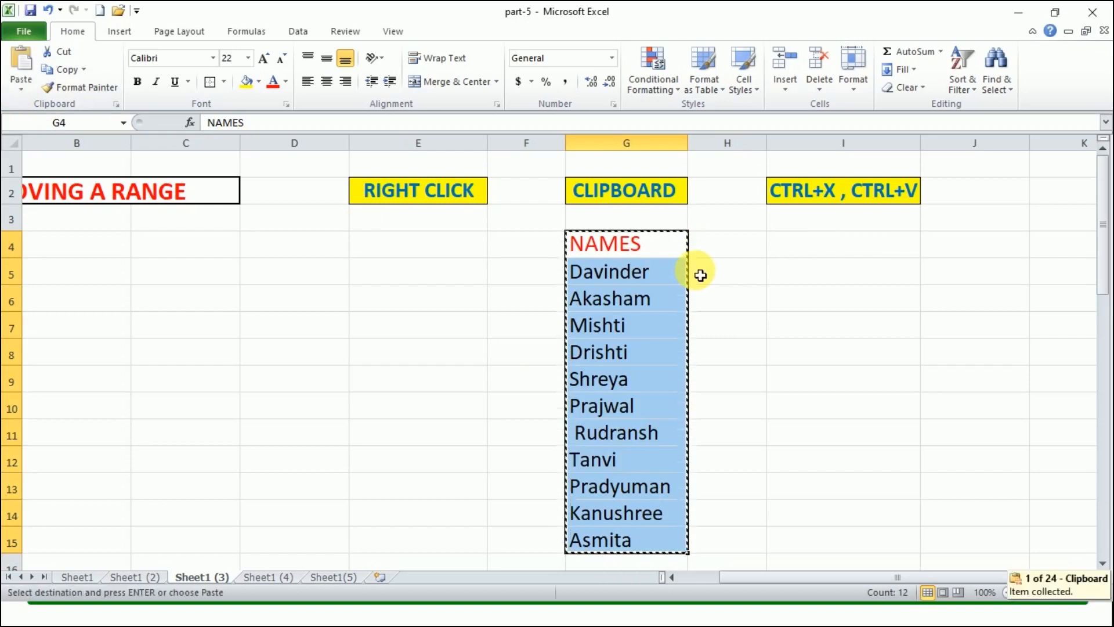
{"action": "left_click", "coordinate": [810, 247]}
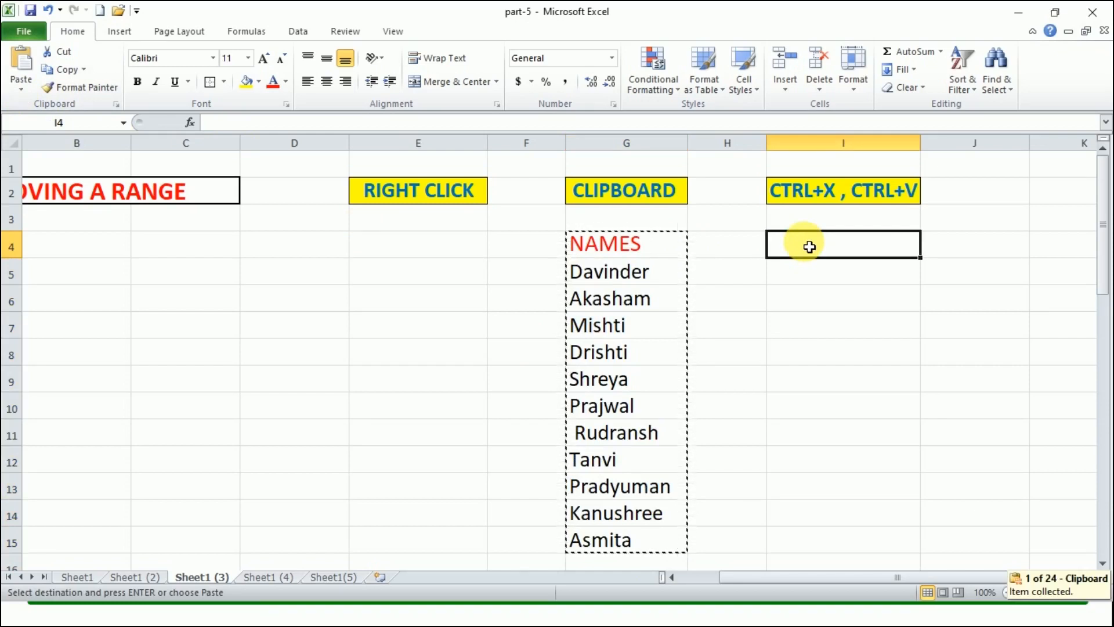
{"action": "key", "text": "ctrl+v"}
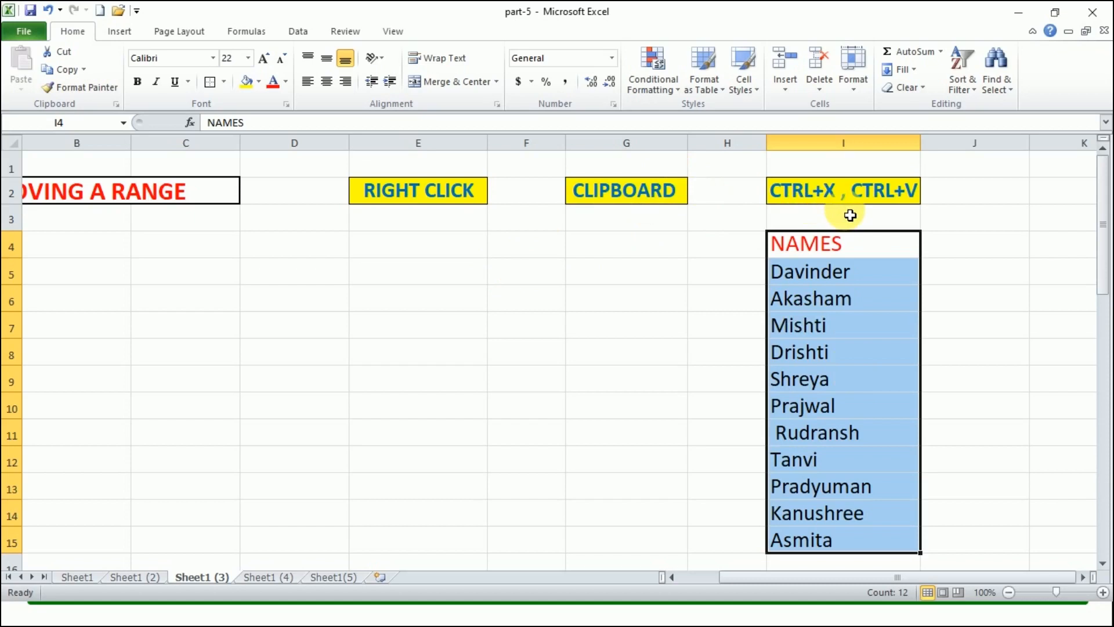
{"action": "left_click", "coordinate": [587, 309]}
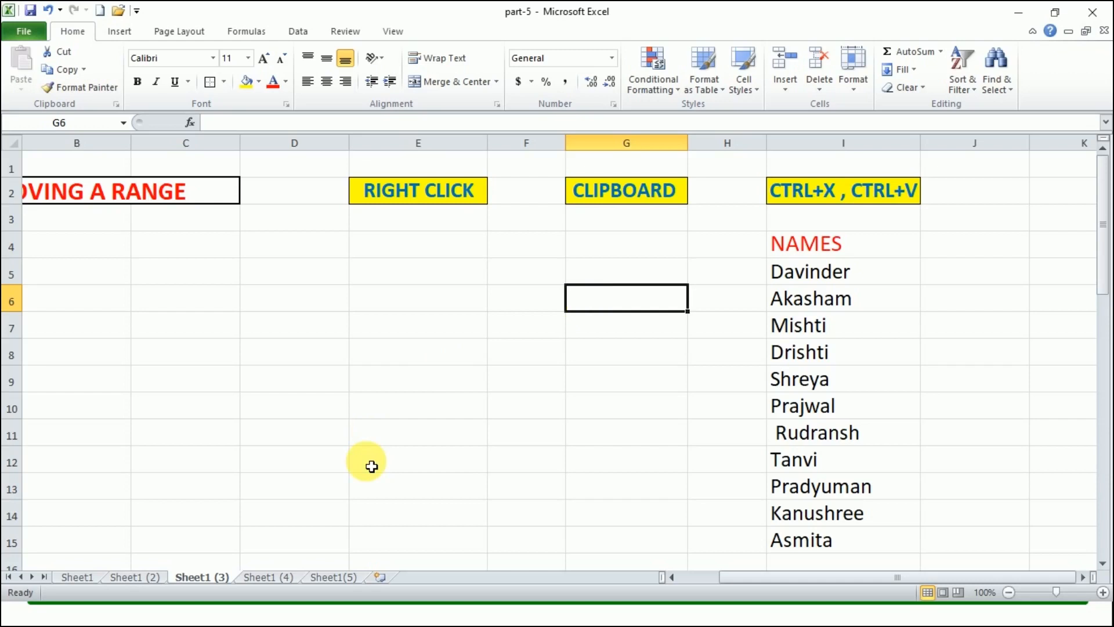
Review the moved NAMES list by selecting I4:I15, and clear the selection
{"action": "left_click_drag", "start_coordinate": [721, 579], "coordinate": [702, 580]}
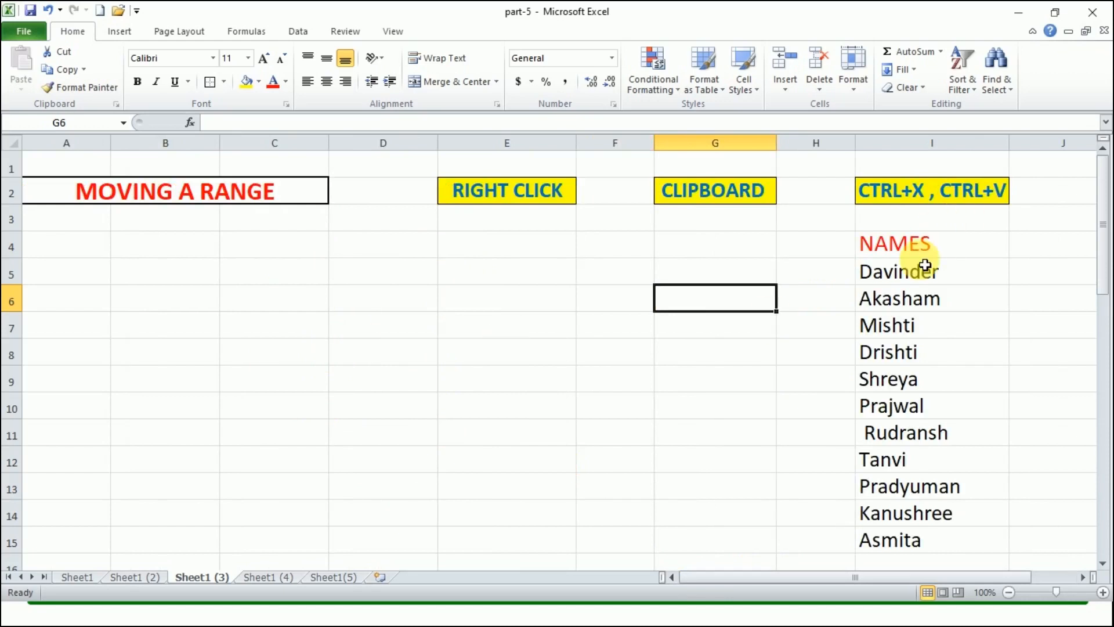
{"action": "left_click_drag", "start_coordinate": [937, 241], "coordinate": [950, 549]}
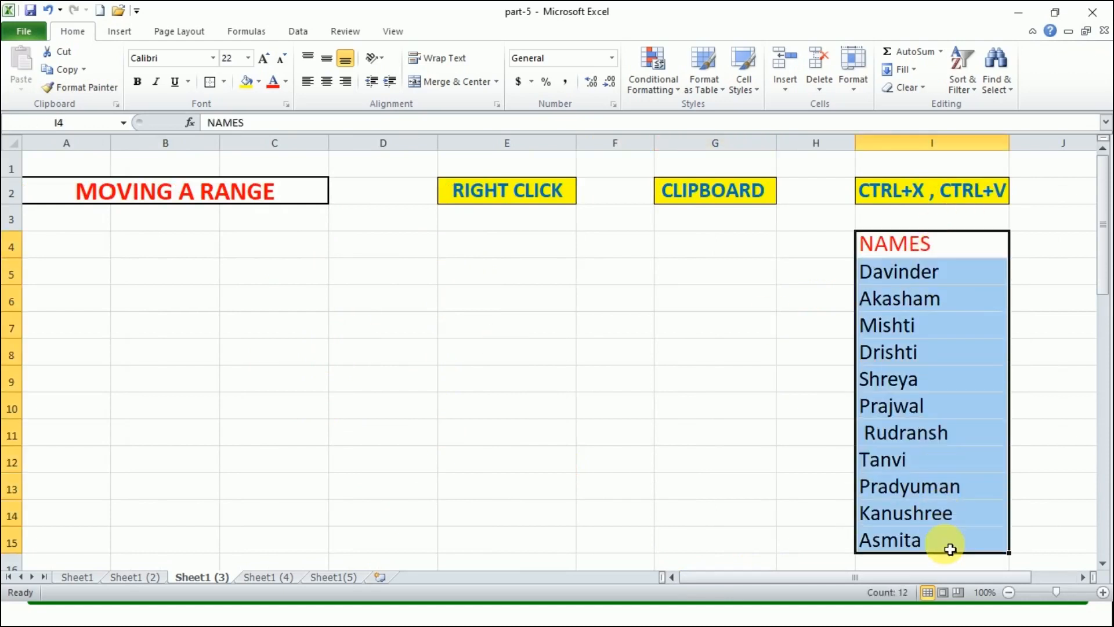
{"action": "left_click", "coordinate": [687, 453]}
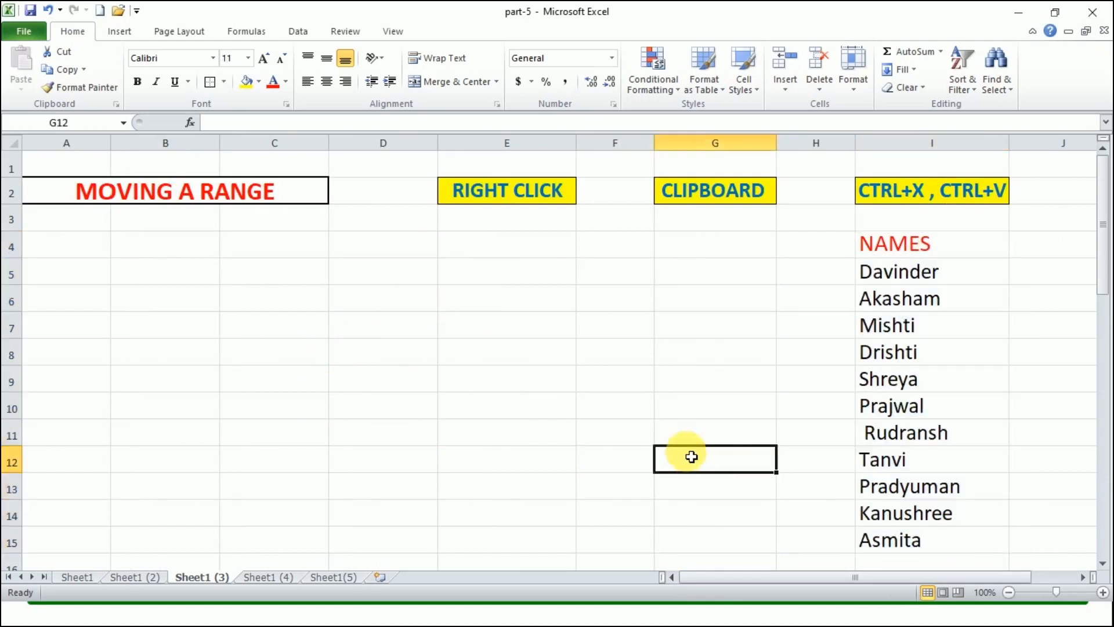
Switch to the Sheet1 (4) worksheet on naming a range
{"action": "left_click", "coordinate": [287, 578]}
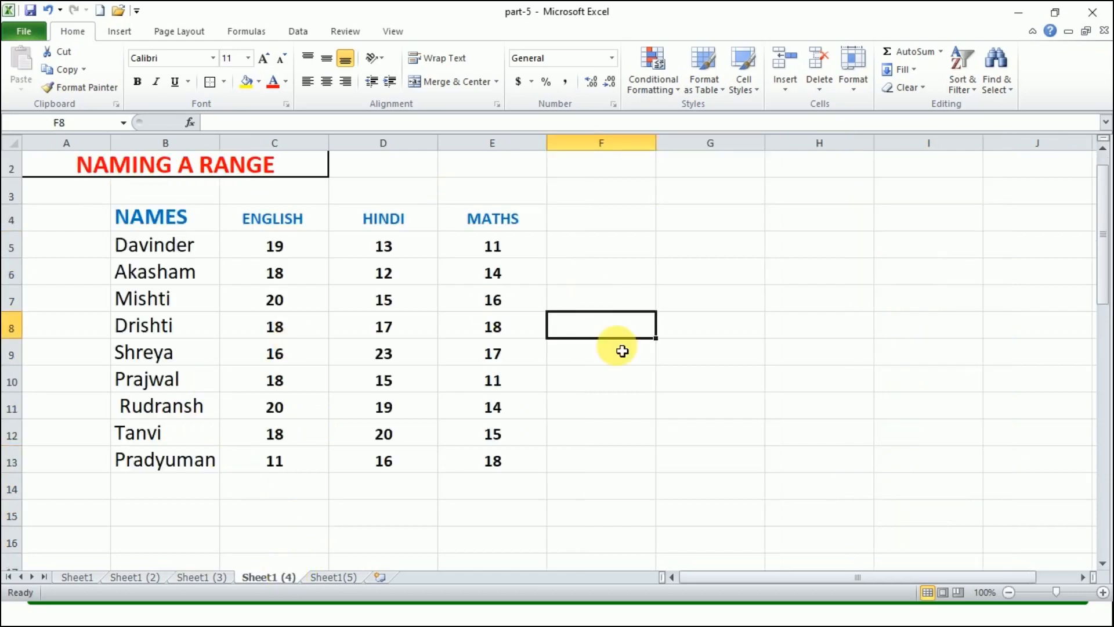
{"action": "left_click", "coordinate": [649, 419]}
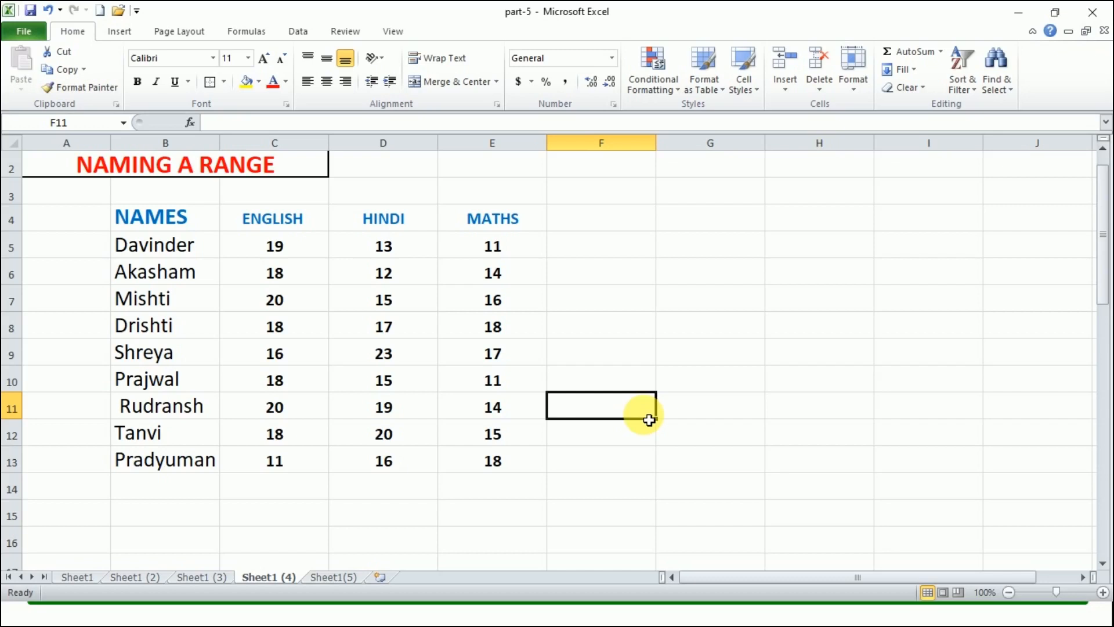
Select the marks in C5:E5 and the NAMES column B4:B13 in turn as example ranges
{"action": "left_click_drag", "start_coordinate": [280, 248], "coordinate": [489, 252]}
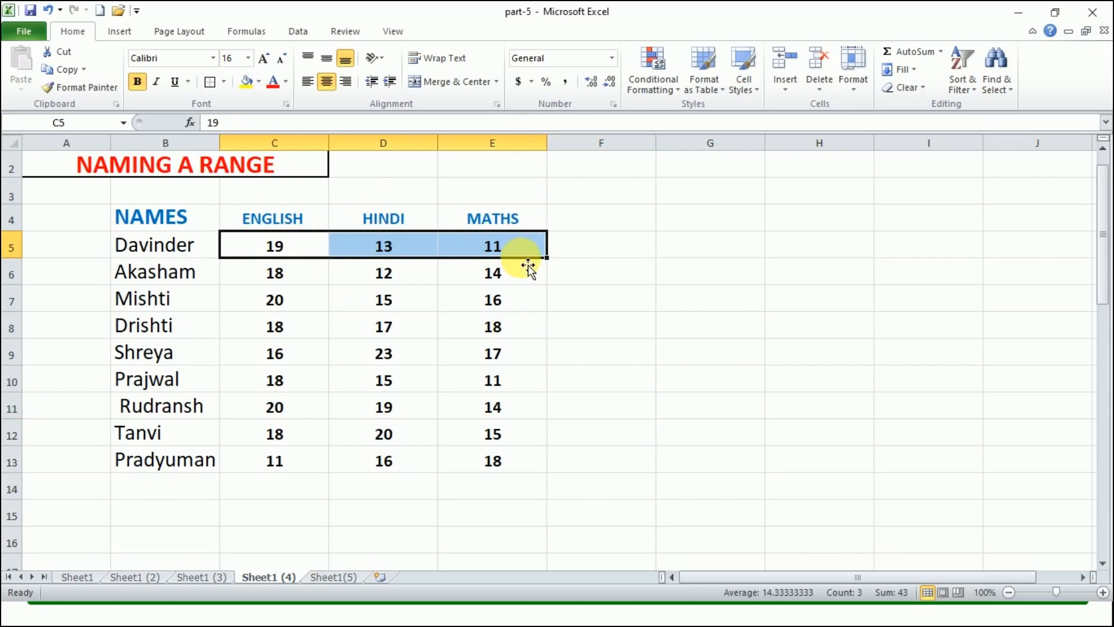
{"action": "left_click", "coordinate": [710, 326]}
{"action": "left_click_drag", "start_coordinate": [168, 224], "coordinate": [179, 460]}
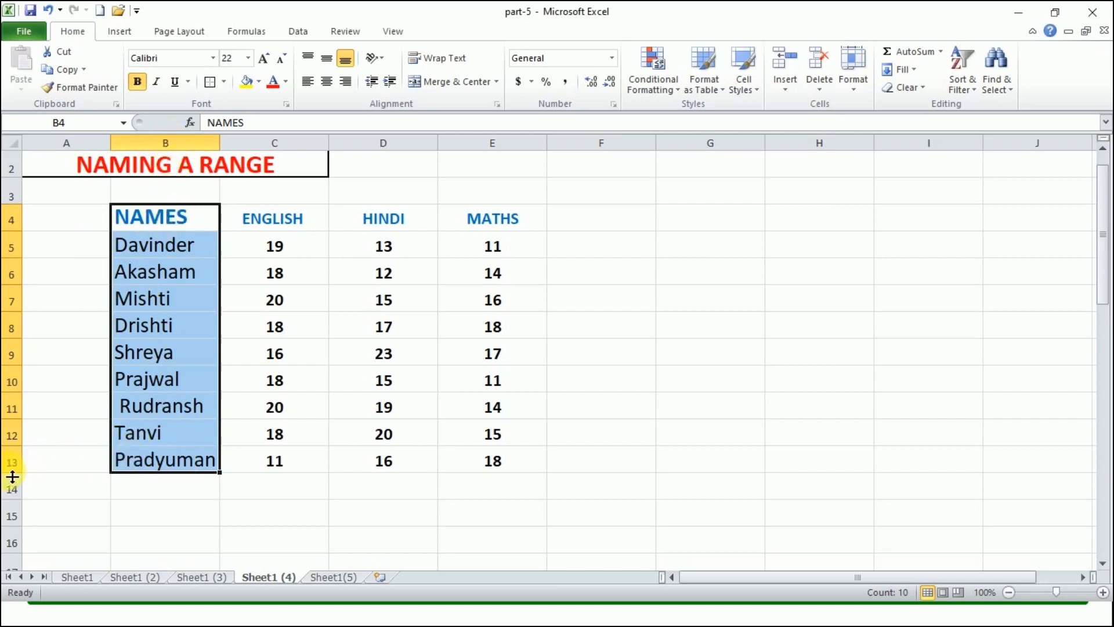
{"action": "left_click", "coordinate": [629, 517]}
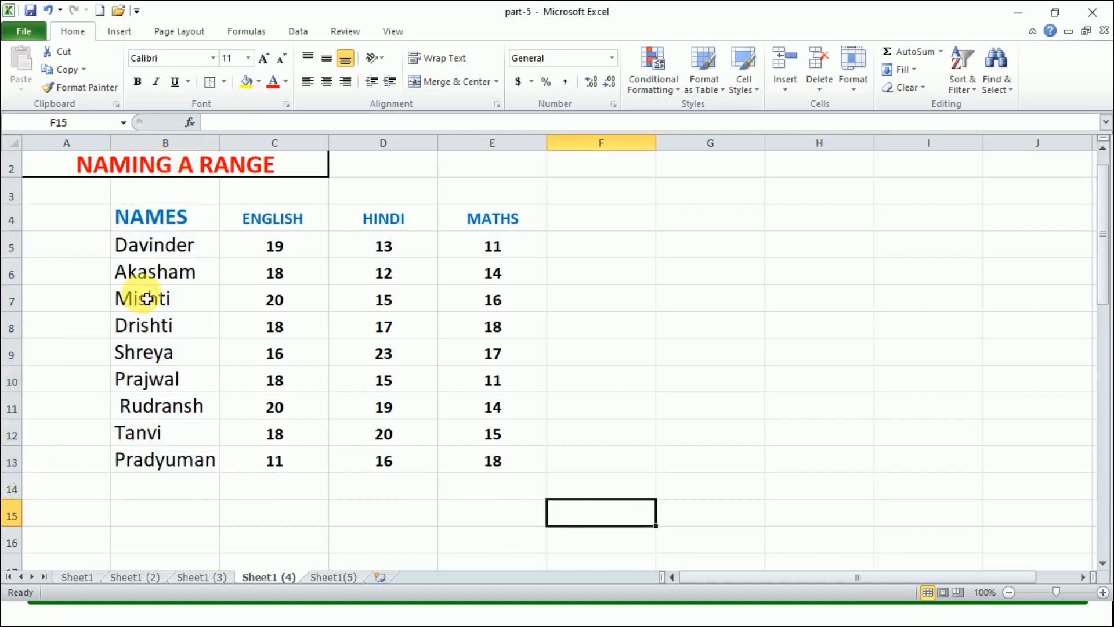
Name the NAMES column range B4:B13 students
{"action": "left_click", "coordinate": [204, 220]}
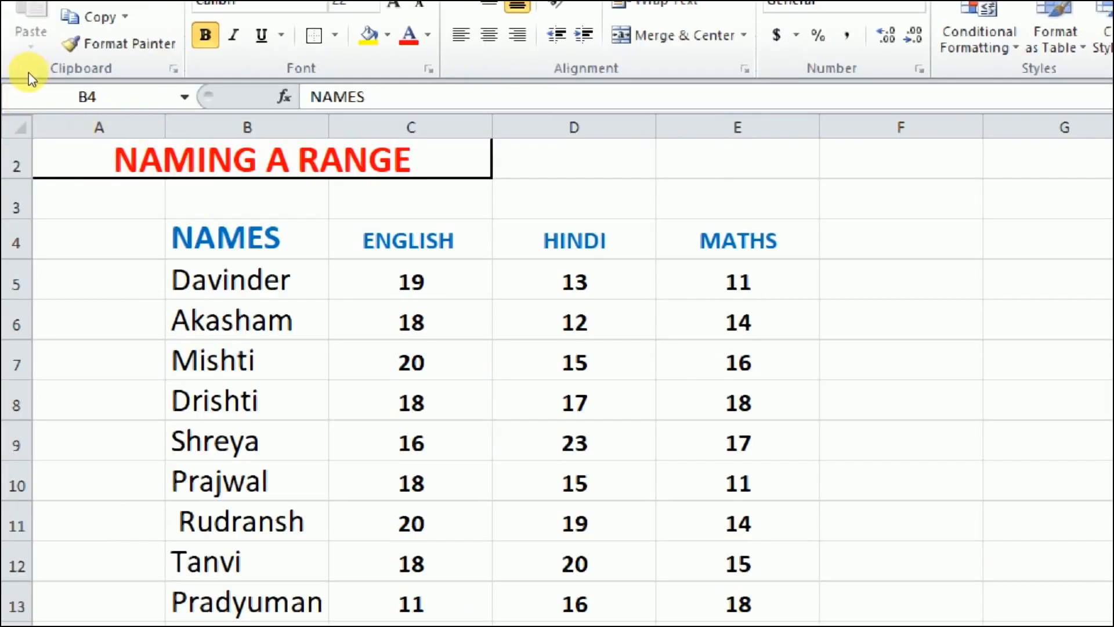
{"action": "left_click_drag", "start_coordinate": [29, 72], "coordinate": [163, 492]}
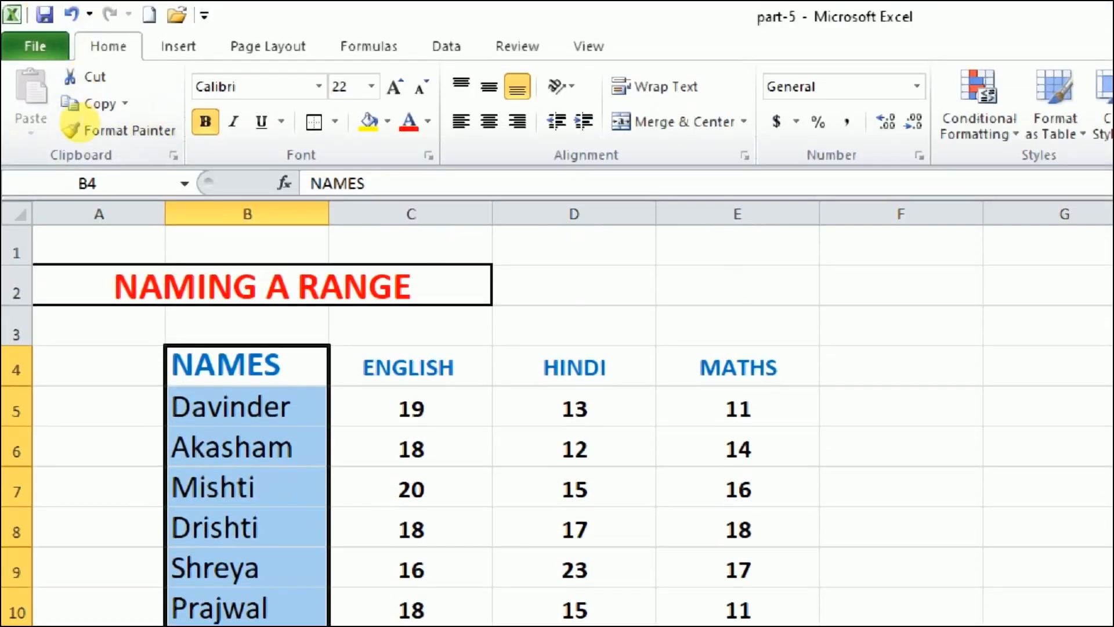
{"action": "left_click", "coordinate": [87, 36]}
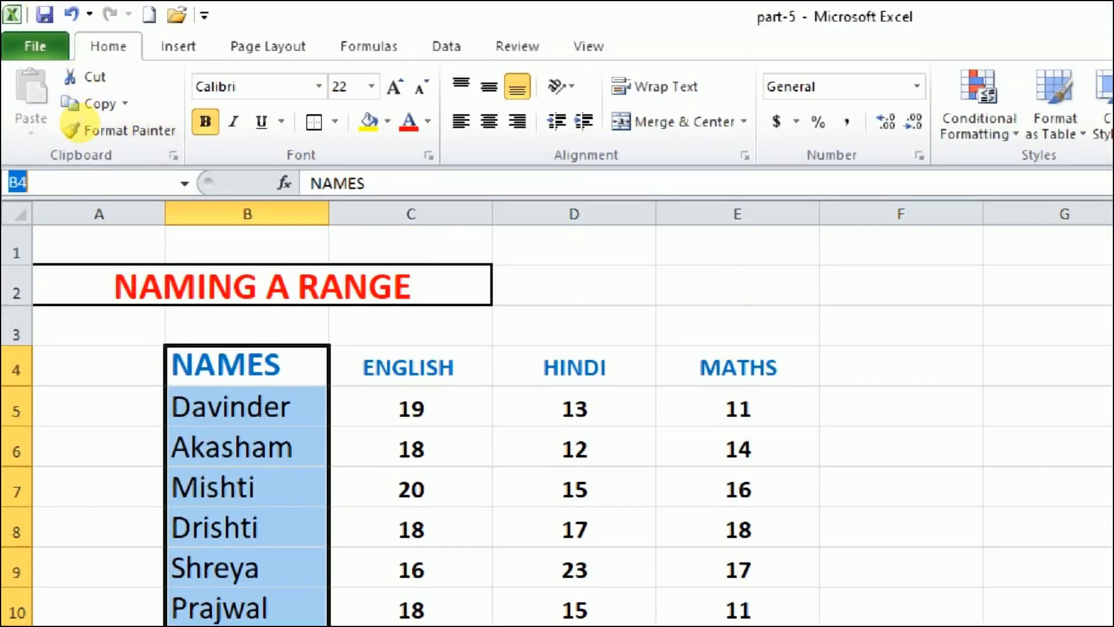
{"action": "type", "text": "studen"}
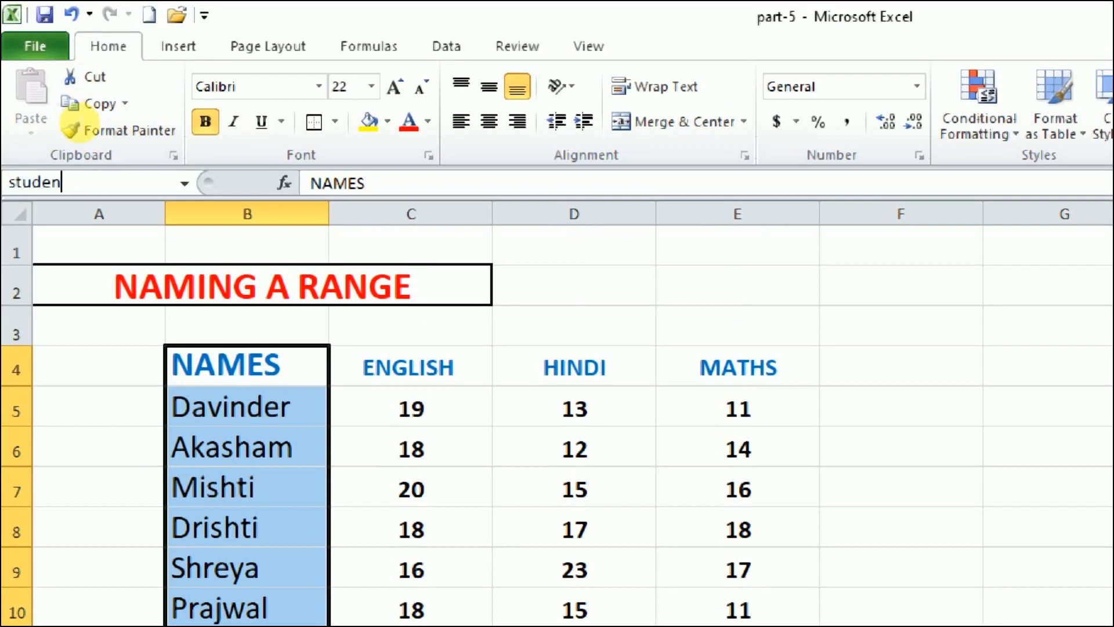
{"action": "type", "text": "ts"}
{"action": "key", "text": "Return"}
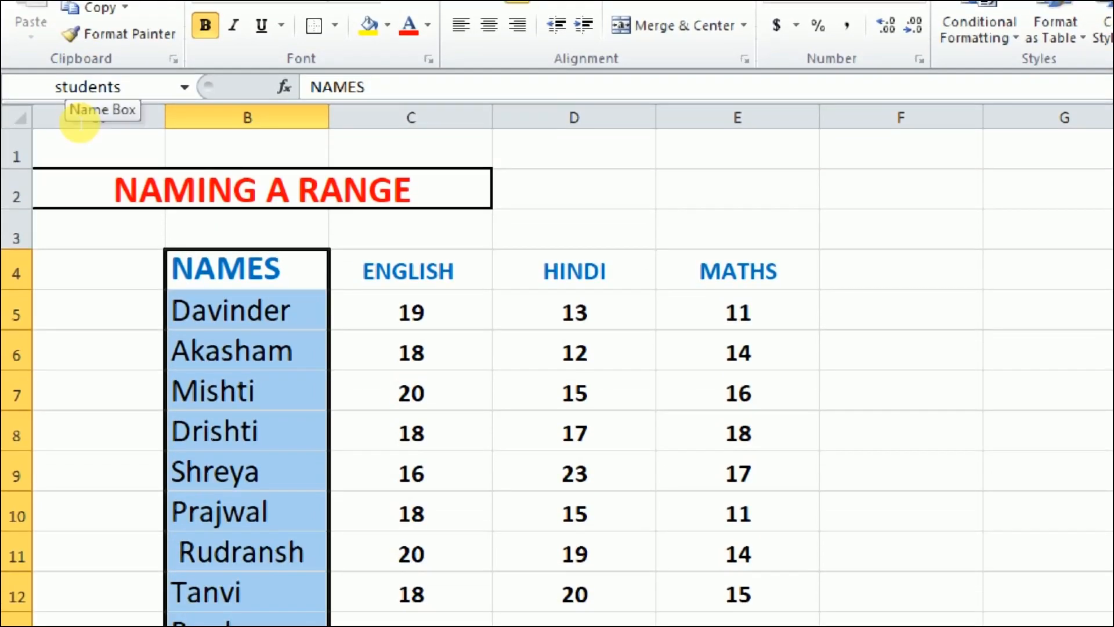
Recall the students range by its defined name from another cell, and clear the selection
{"action": "left_click", "coordinate": [54, 332]}
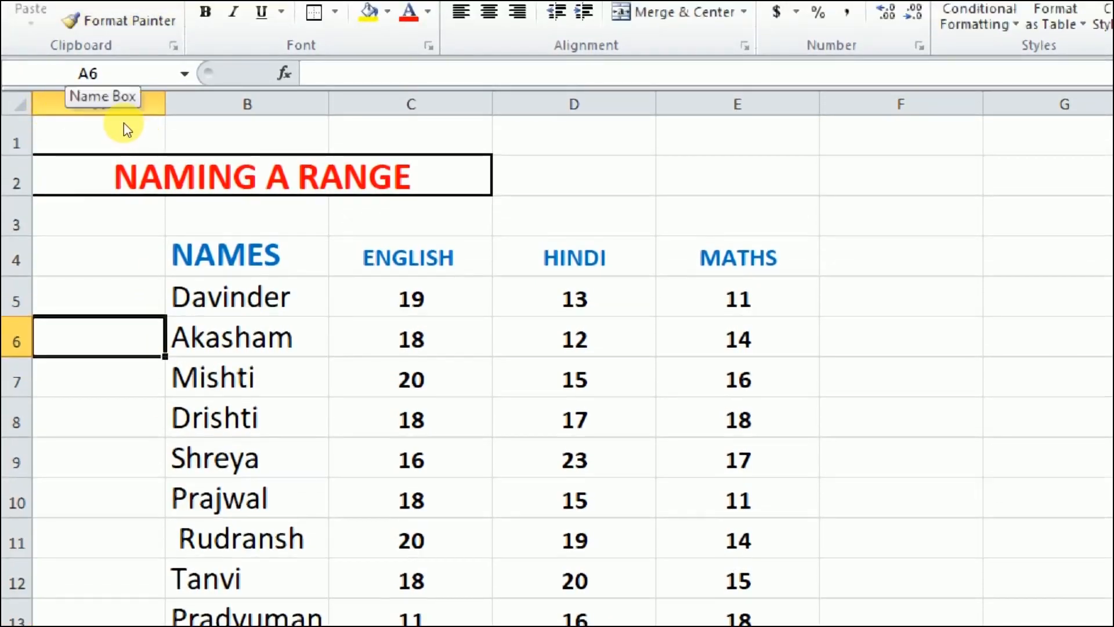
{"action": "left_click", "coordinate": [185, 74]}
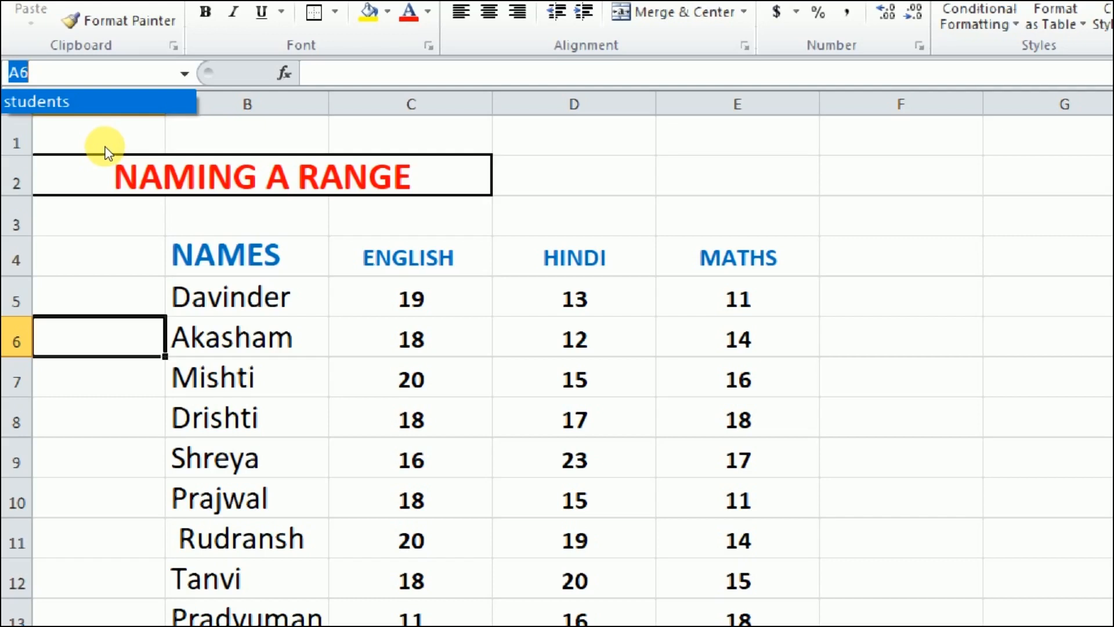
{"action": "key", "text": "Return"}
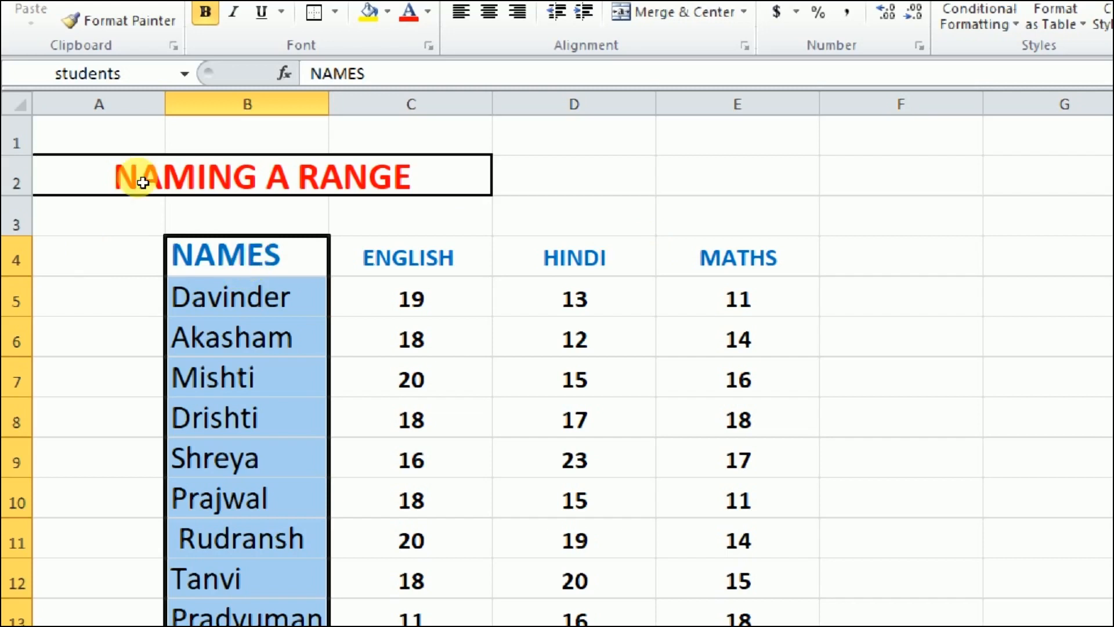
{"action": "left_click", "coordinate": [185, 74]}
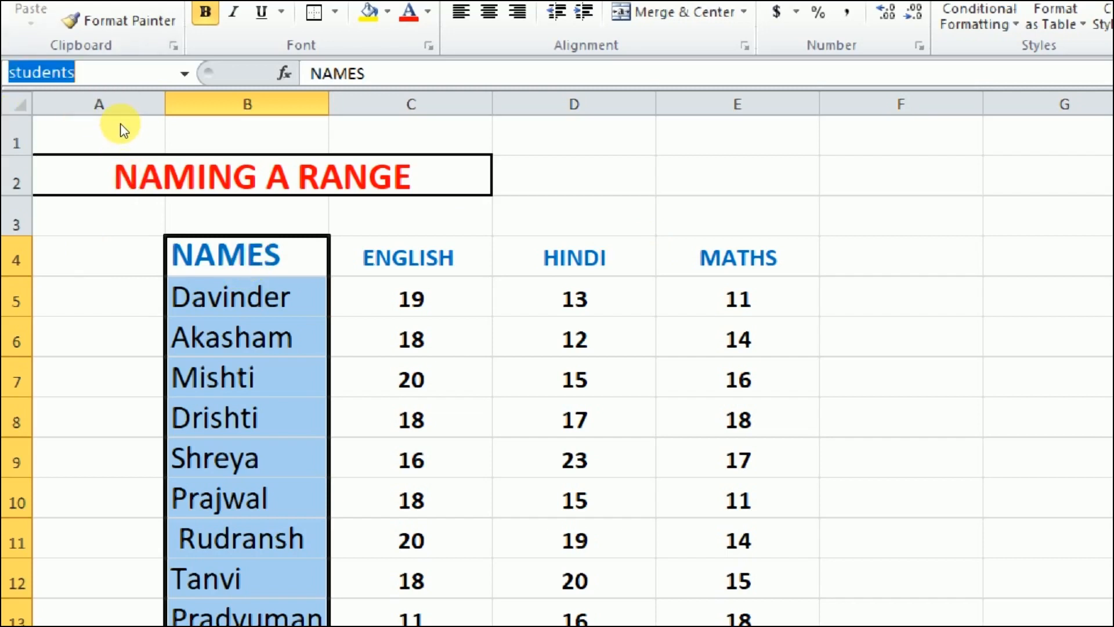
{"action": "left_click", "coordinate": [169, 105]}
{"action": "left_click", "coordinate": [514, 176]}
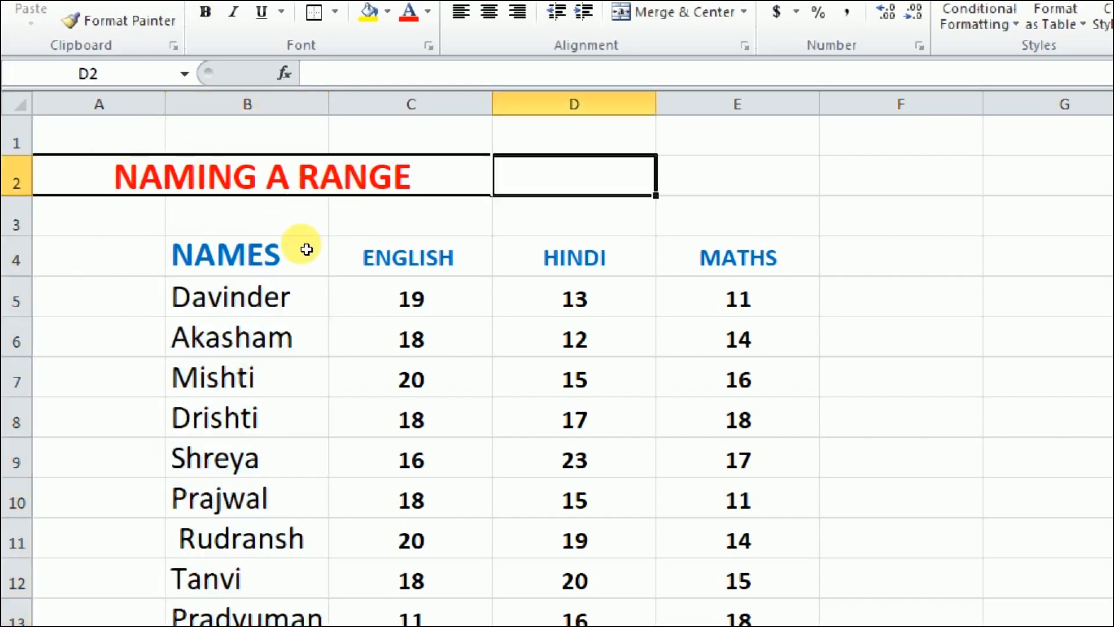
{"action": "left_click_drag", "start_coordinate": [188, 226], "coordinate": [130, 298]}
{"action": "left_click", "coordinate": [18, 280]}
{"action": "left_click", "coordinate": [81, 249]}
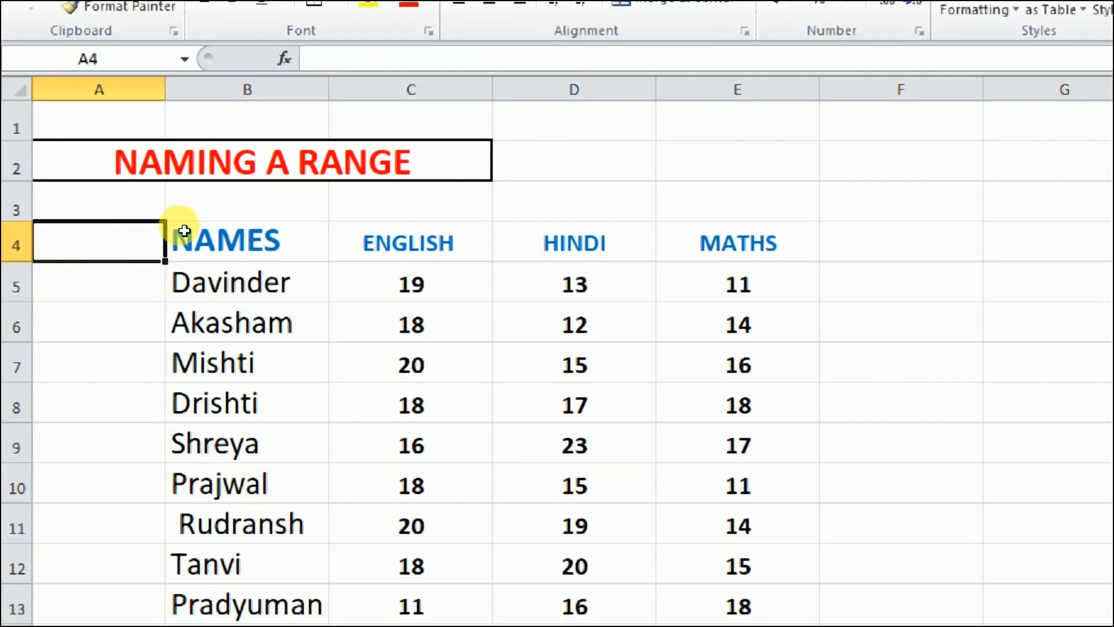
Name the ENGLISH marks column, from its heading in C4 down, MARKSENG
{"action": "left_click_drag", "start_coordinate": [334, 246], "coordinate": [300, 521]}
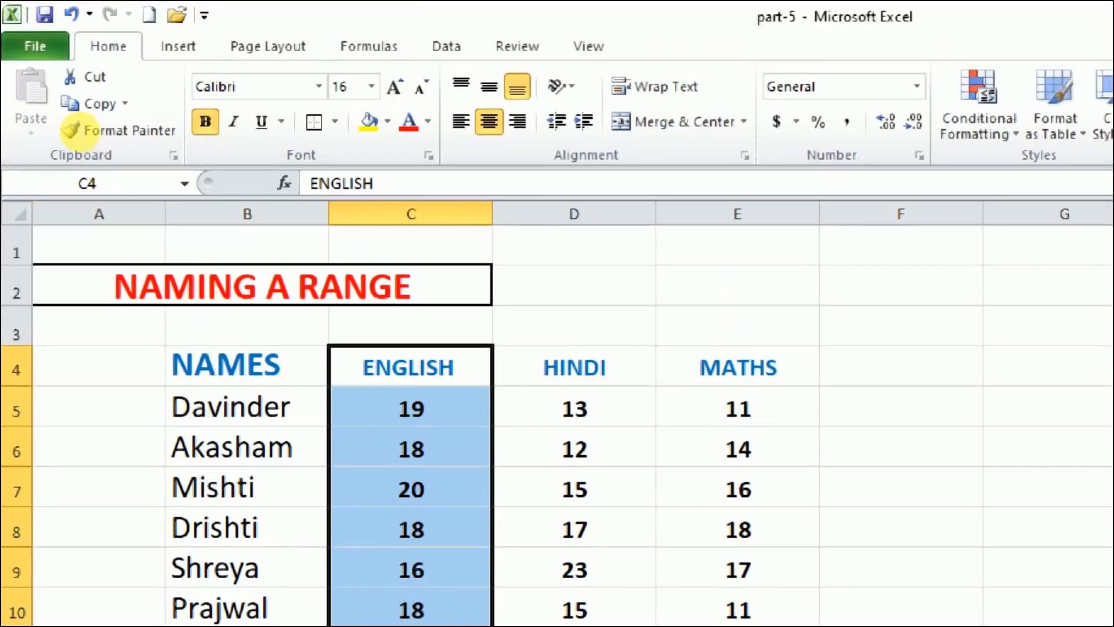
{"action": "left_click", "coordinate": [87, 183]}
{"action": "key", "text": "BackSpace"}
{"action": "type", "text": "RKSENG"}
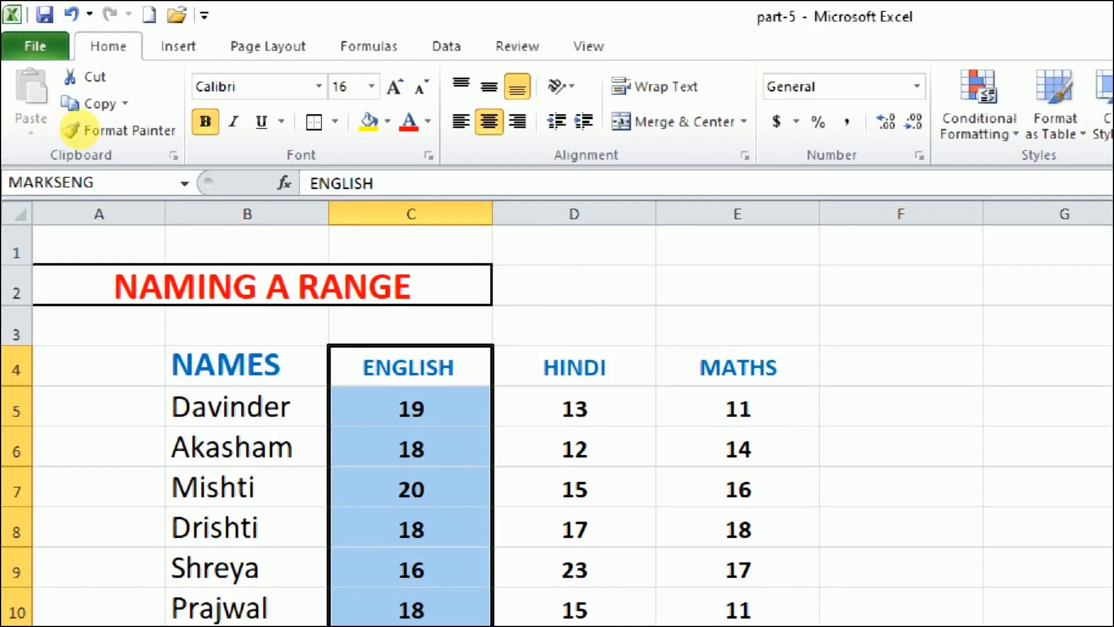
{"action": "key", "text": "Return"}
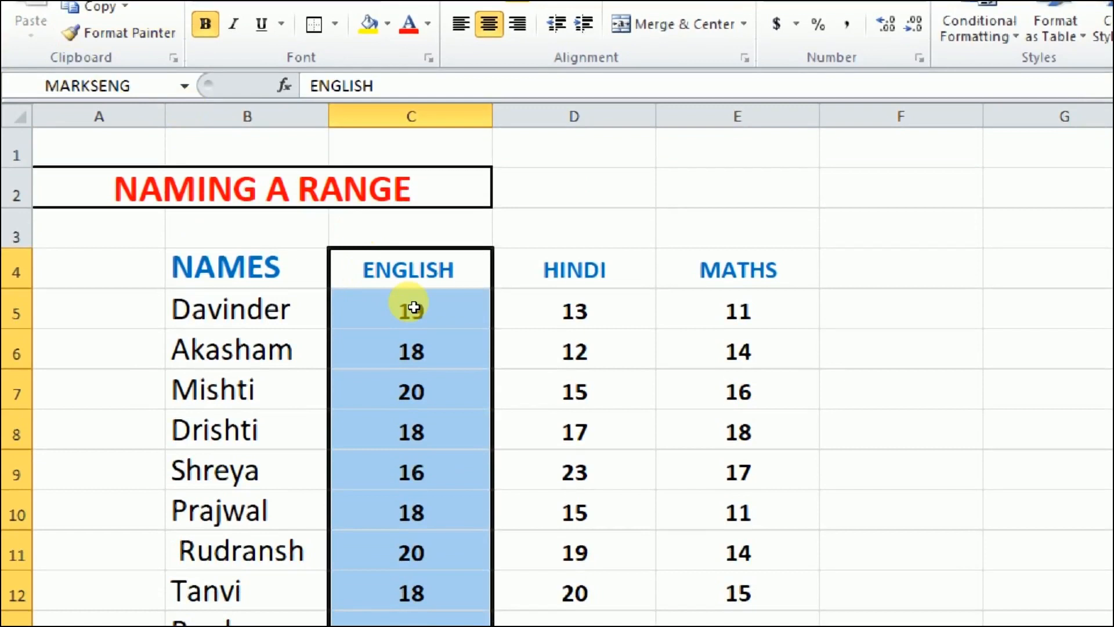
Name the HINDI marks column, D4:D13, MARKSHINDI
{"action": "double_click", "coordinate": [433, 247]}
{"action": "key", "text": "Escape"}
{"action": "key", "text": "ctrl+shift+Down"}
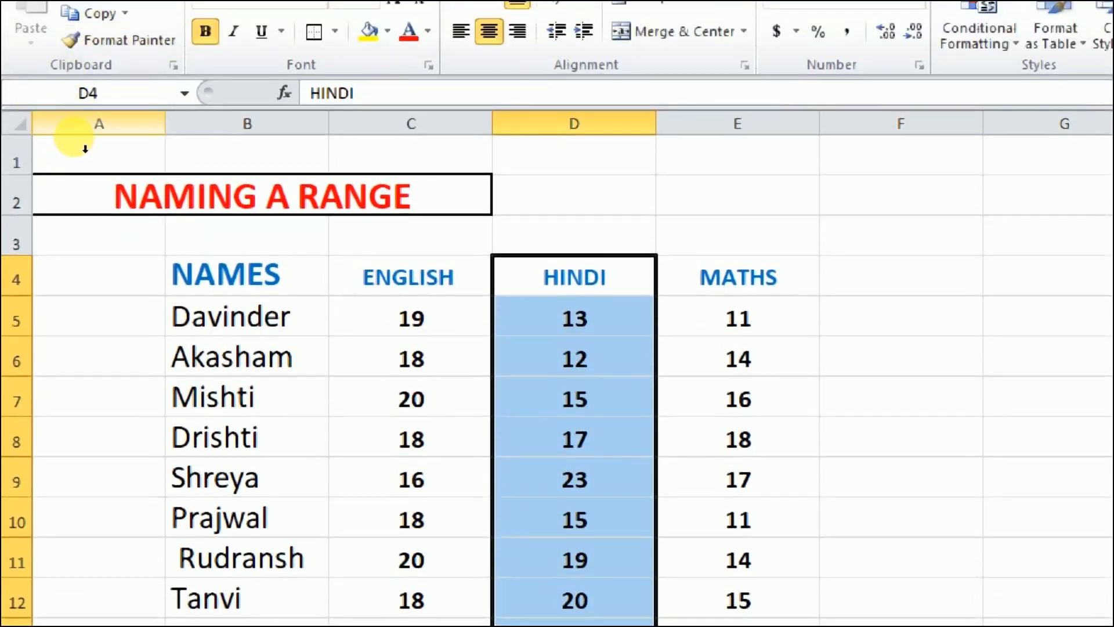
{"action": "left_click", "coordinate": [82, 49]}
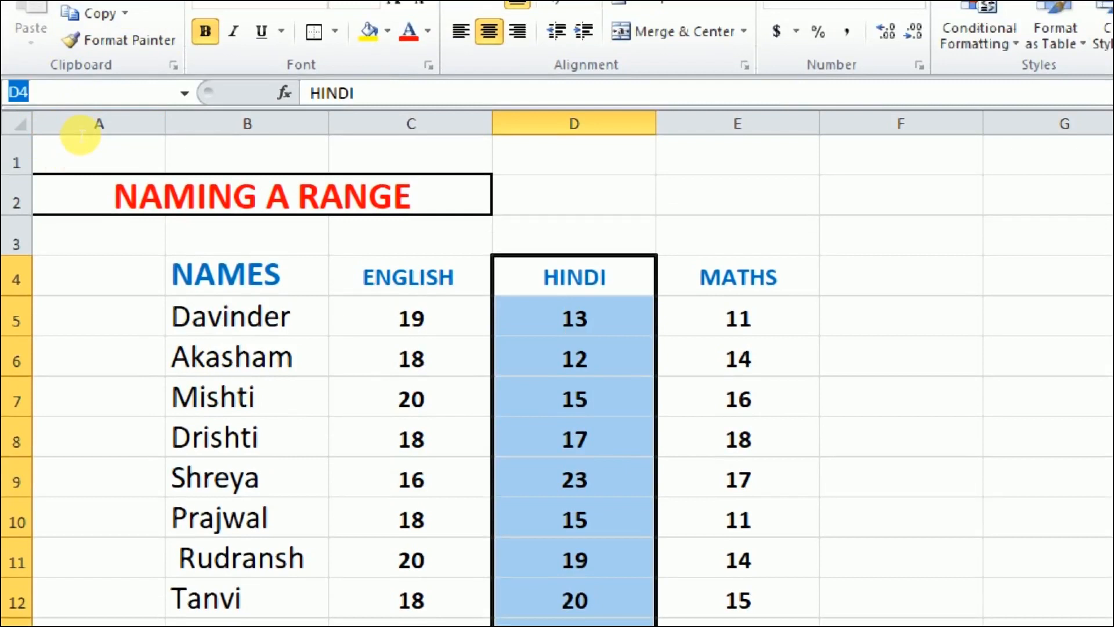
{"action": "type", "text": "MARKSHIND"}
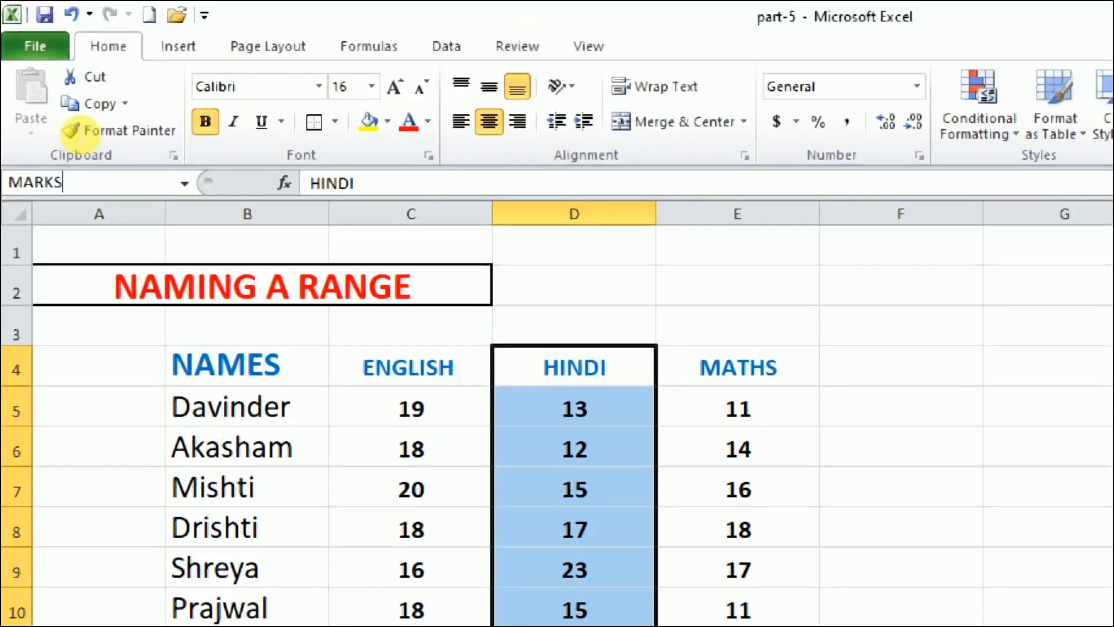
{"action": "type", "text": "I"}
{"action": "key", "text": "Return"}
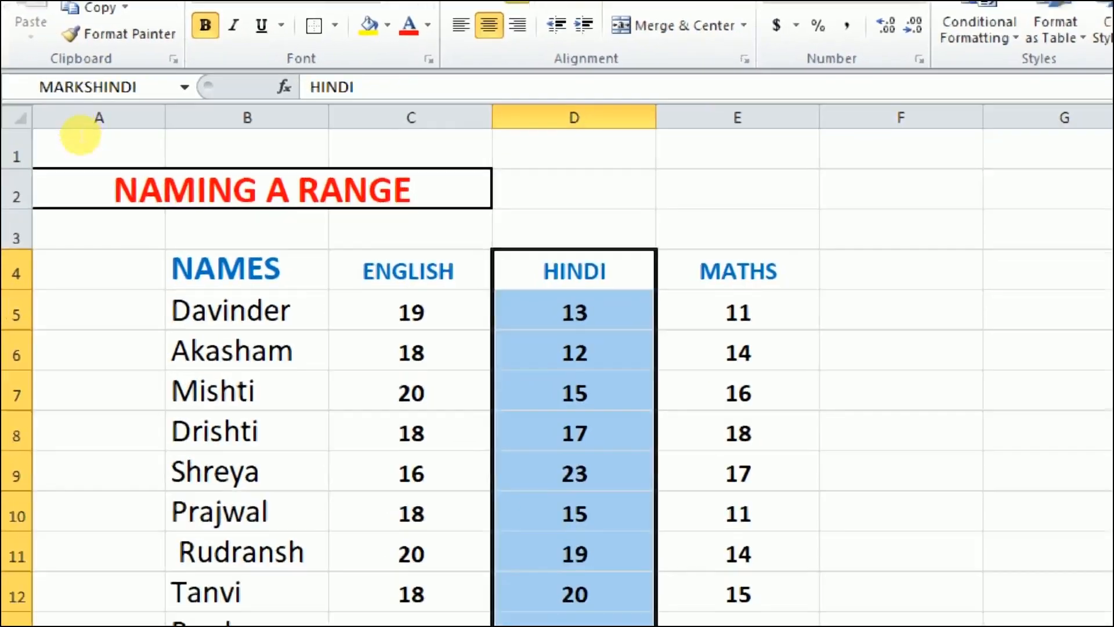
Name the MATHS marks column, from its heading in E4 down, MARKSMATHS
{"action": "left_click_drag", "start_coordinate": [783, 276], "coordinate": [783, 625]}
{"action": "left_click", "coordinate": [15, 56]}
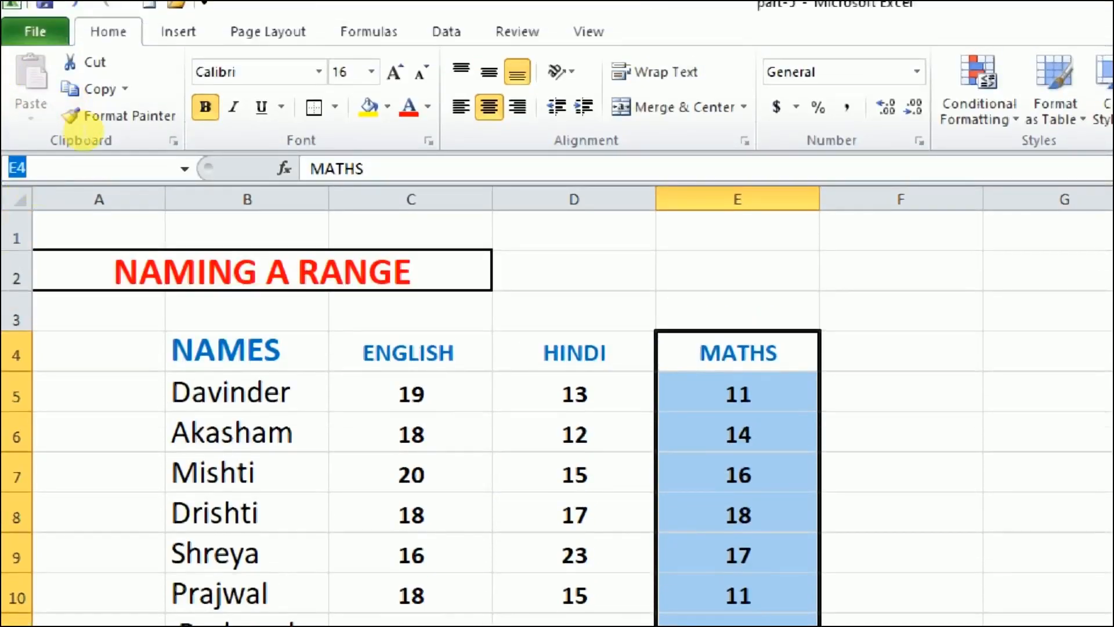
{"action": "type", "text": "MARKS"}
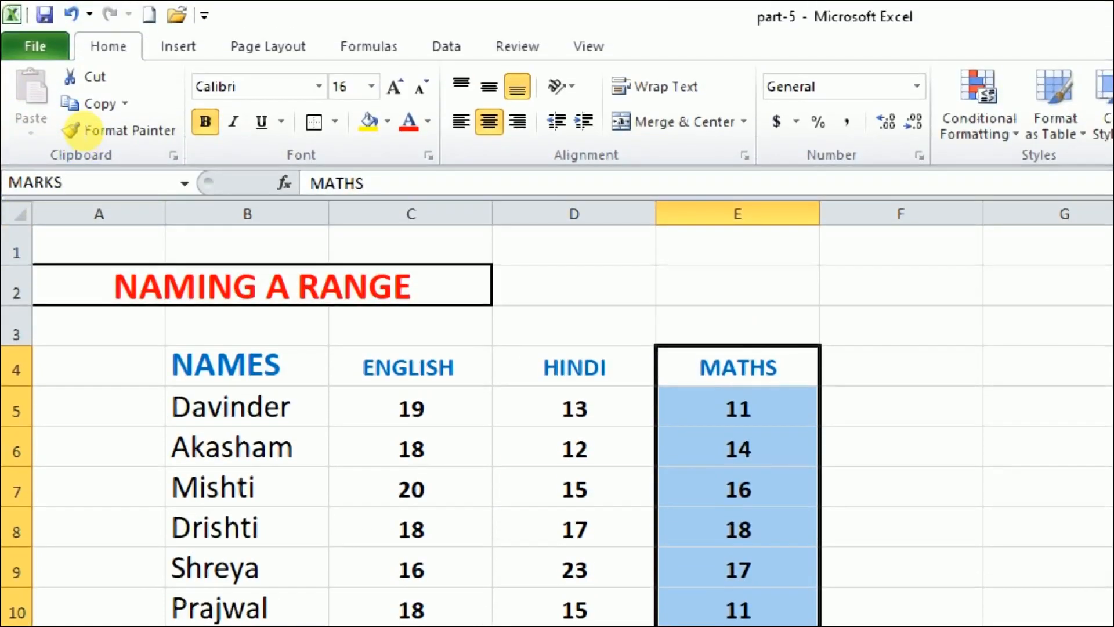
{"action": "type", "text": "MATHS"}
{"action": "key", "text": "Return"}
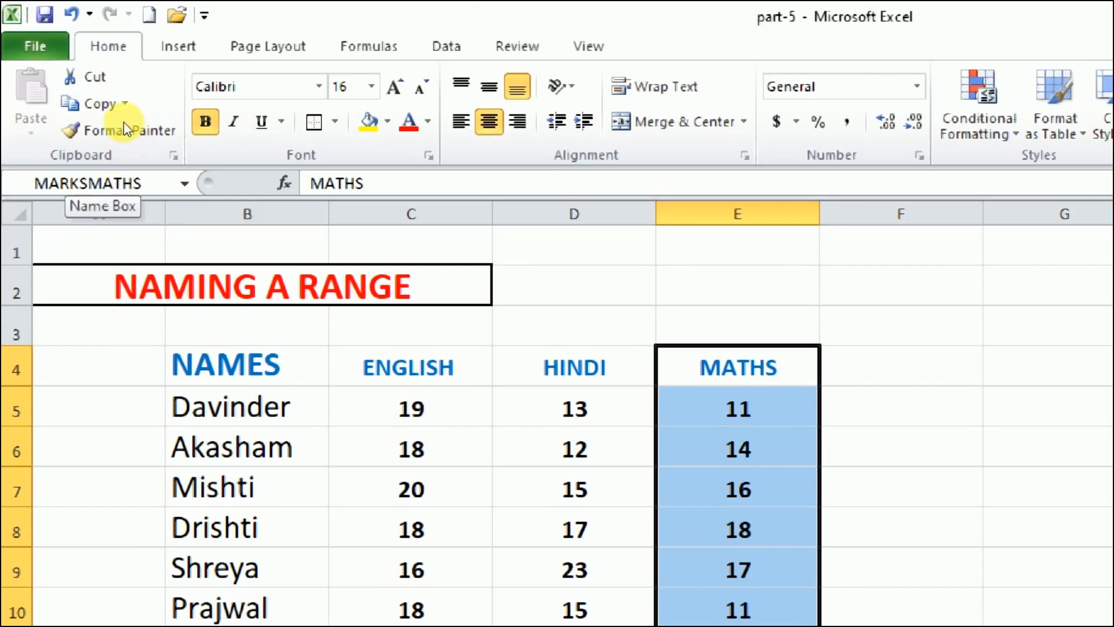
Review the list of defined names, select the MARKSHINDI range by its name from F2, and clear the selection
{"action": "left_click", "coordinate": [185, 183]}
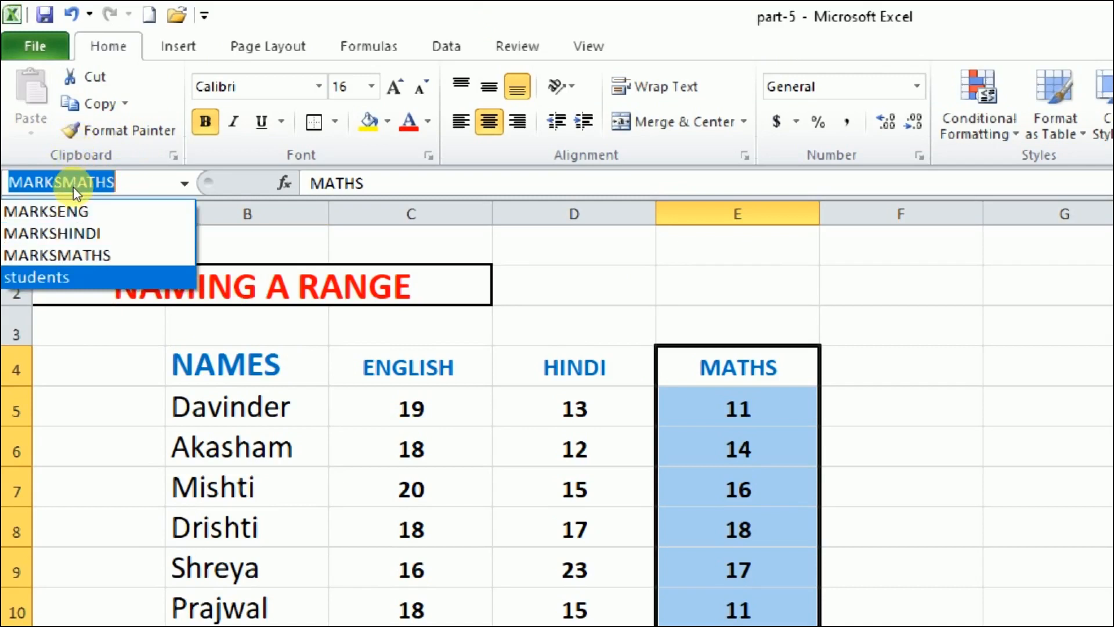
{"action": "key", "text": "Escape"}
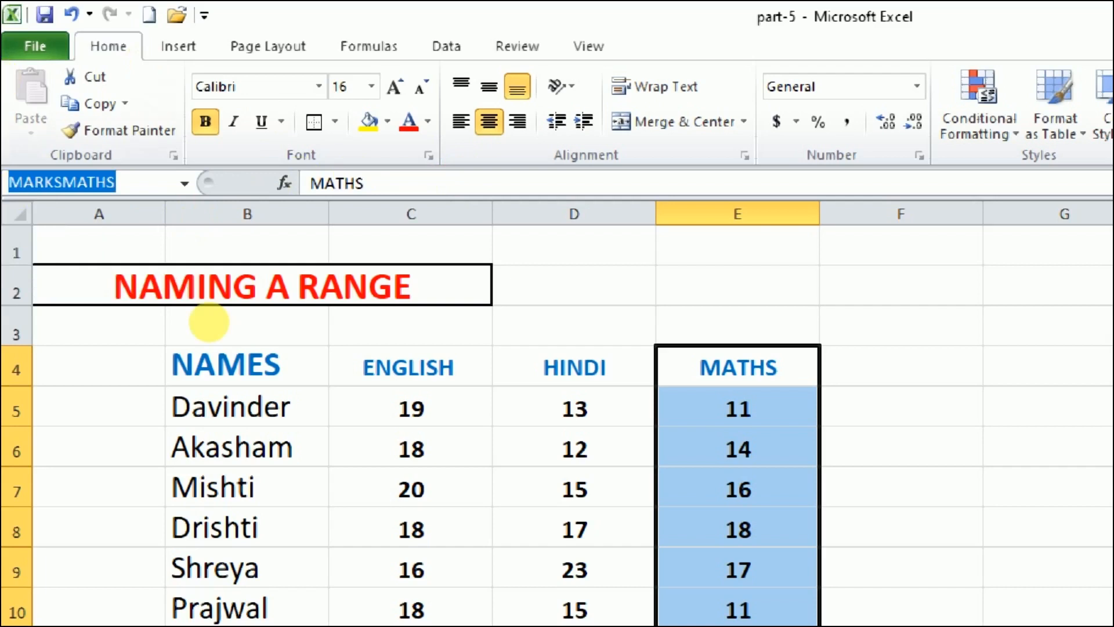
{"action": "type", "text": "F2"}
{"action": "key", "text": "Return"}
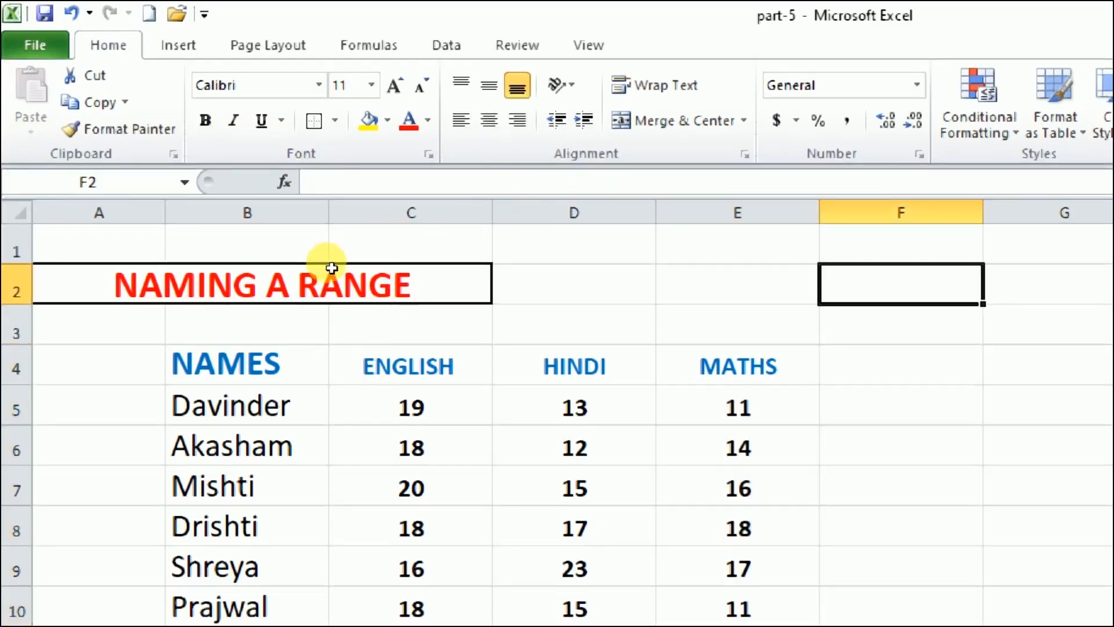
{"action": "left_click", "coordinate": [185, 182]}
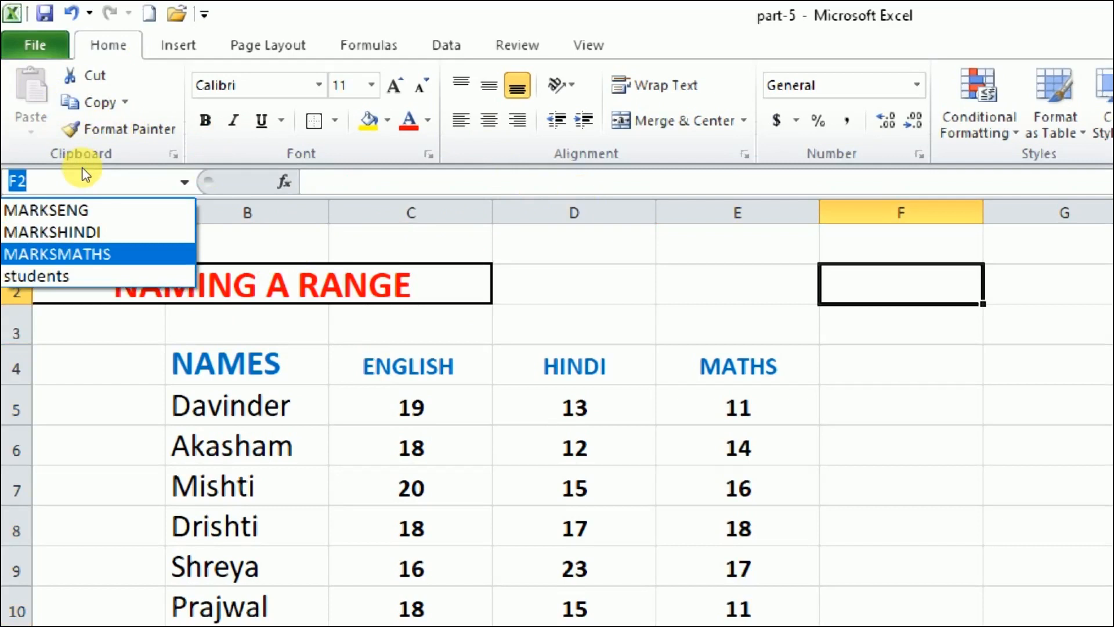
{"action": "left_click", "coordinate": [82, 232]}
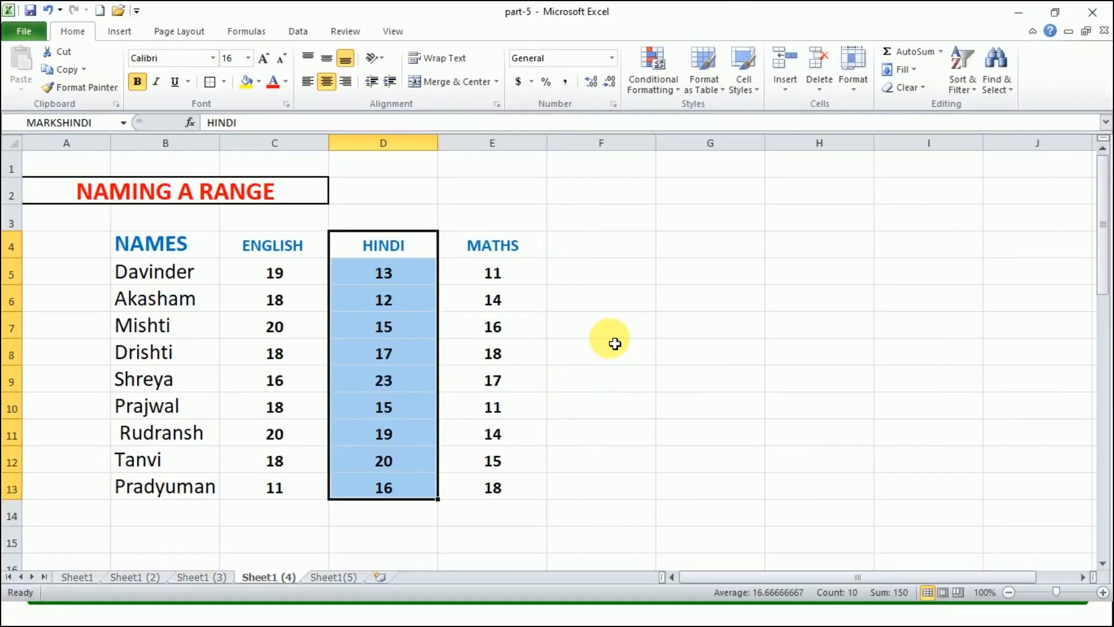
{"action": "left_click", "coordinate": [473, 464]}
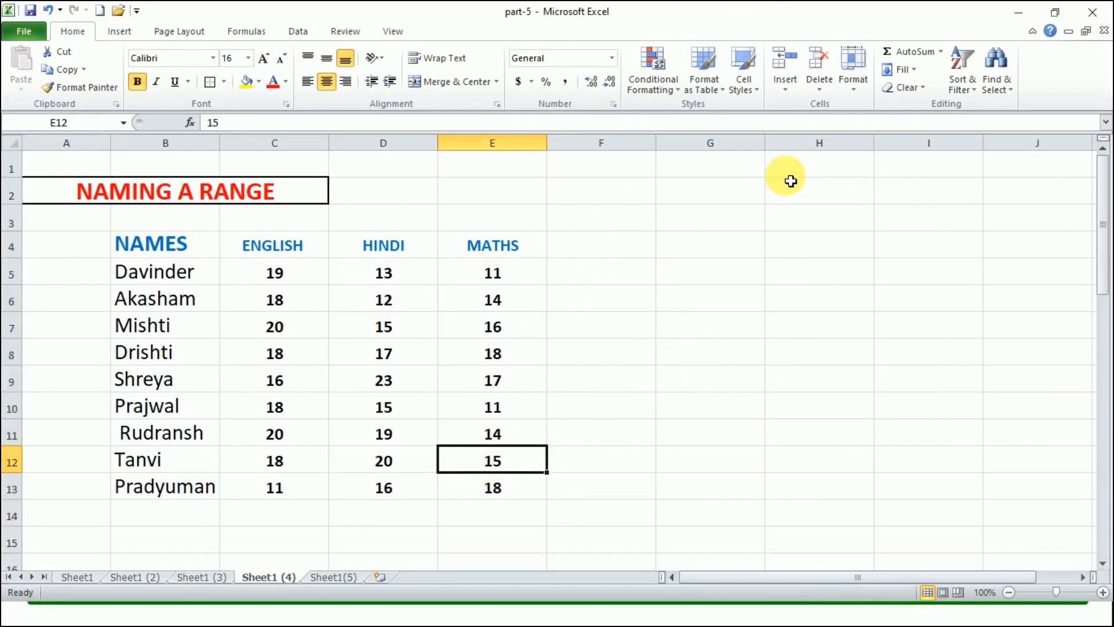
Switch to the Sheet1(5) worksheet on filling a range and enter JANUARY in F2
{"action": "left_click", "coordinate": [347, 576]}
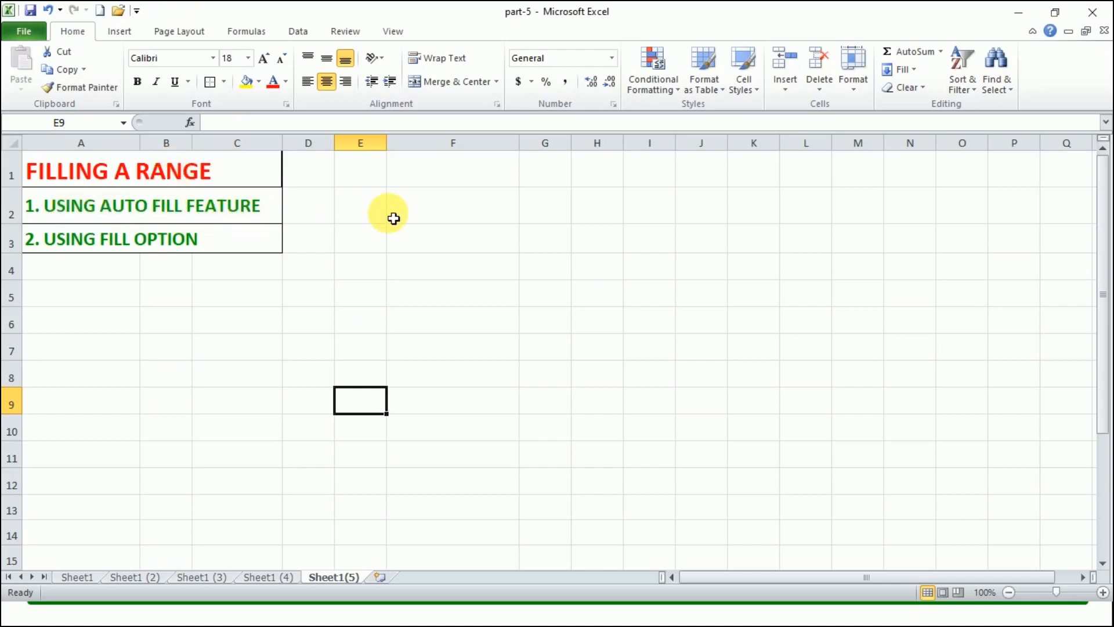
{"action": "left_click", "coordinate": [449, 214]}
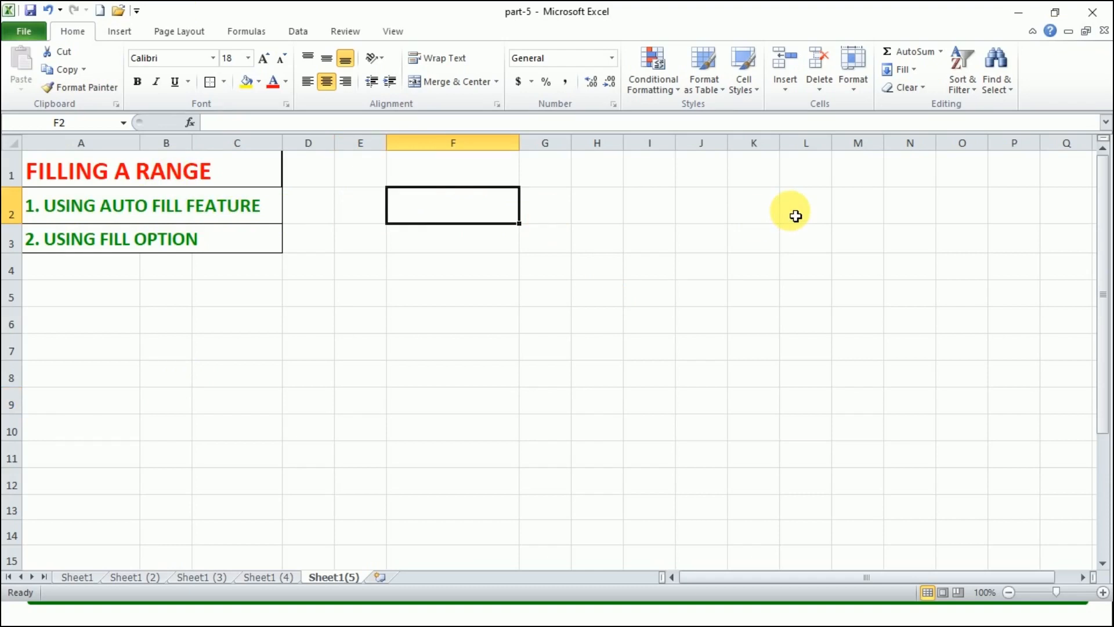
{"action": "type", "text": "JANUARY"}
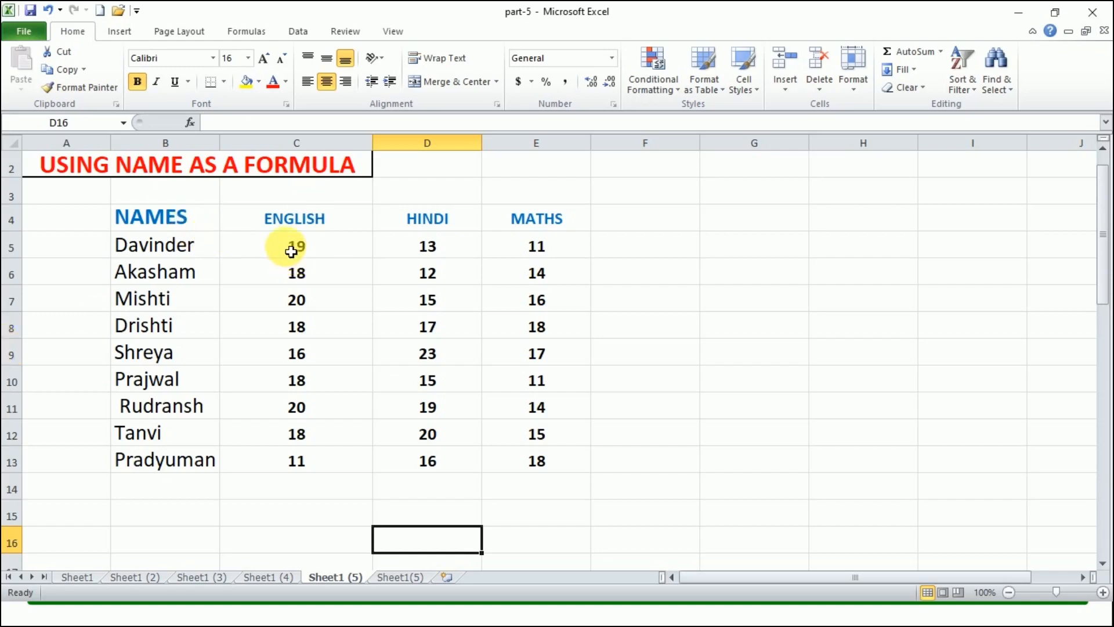
Total the first student's three marks in F5 with the formula =SUM(C5:E5)
{"action": "left_click_drag", "start_coordinate": [282, 251], "coordinate": [574, 250]}
{"action": "left_click", "coordinate": [635, 248]}
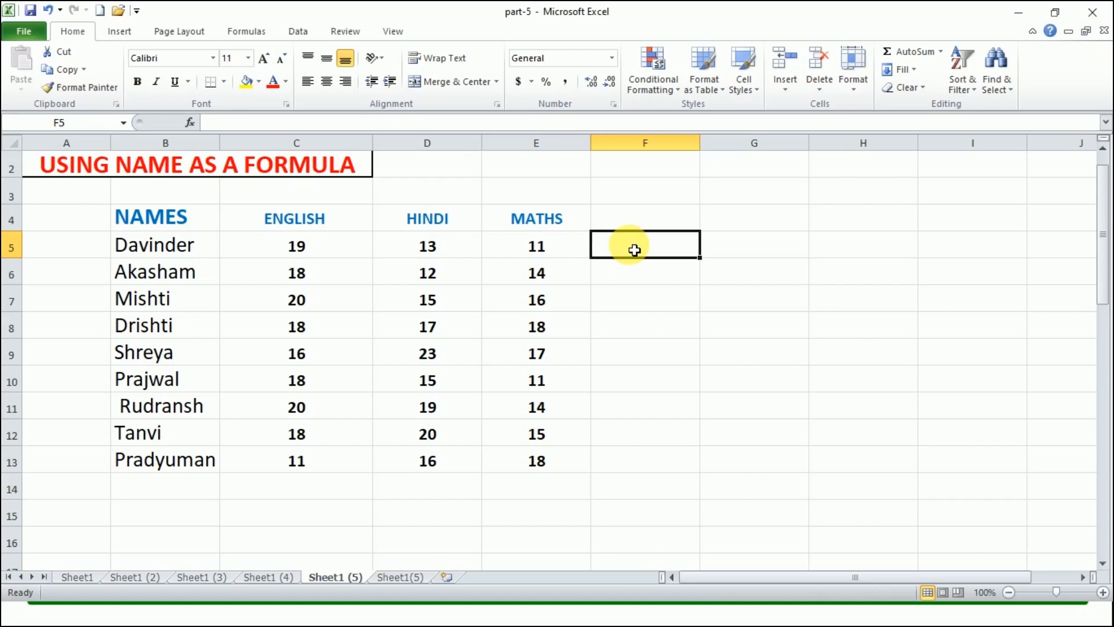
{"action": "type", "text": "=SUM"}
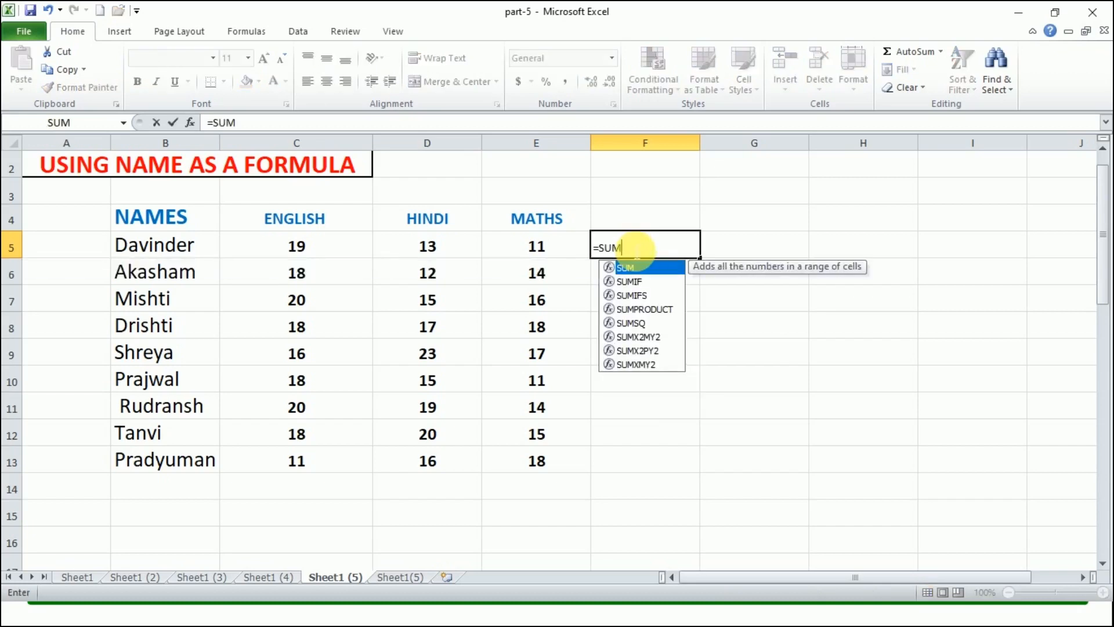
{"action": "type", "text": "("}
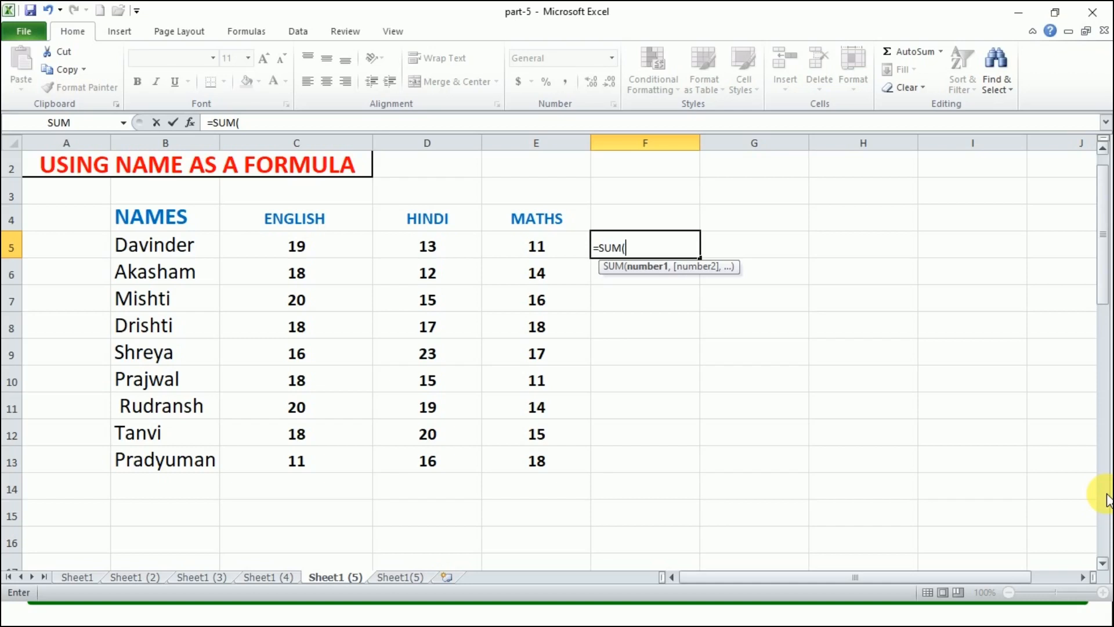
{"action": "type", "text": "C5"}
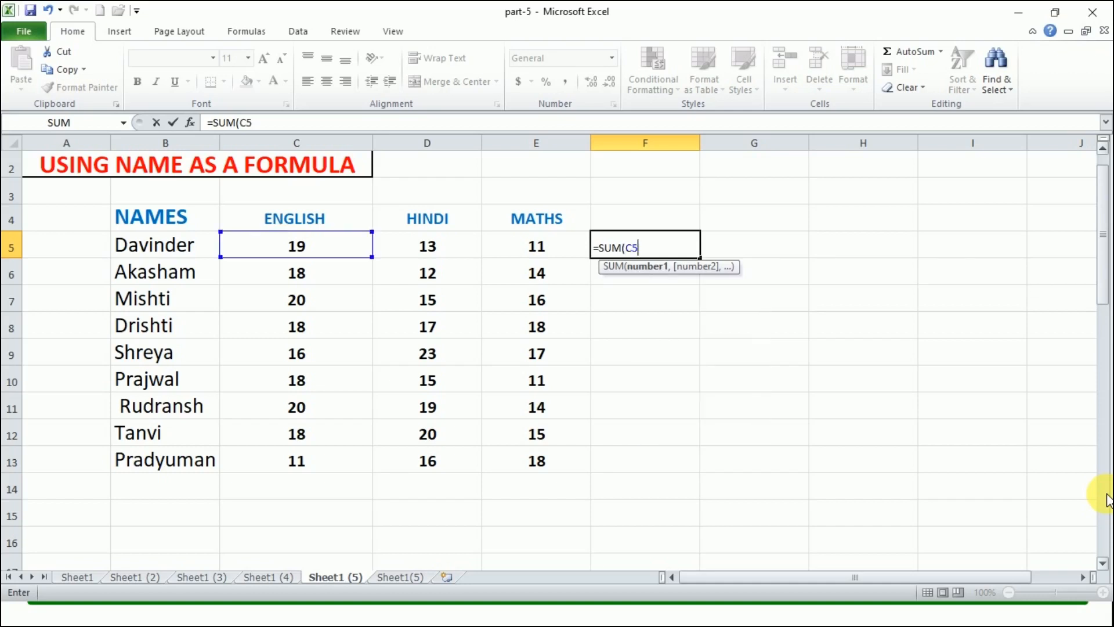
{"action": "type", "text": ":E"}
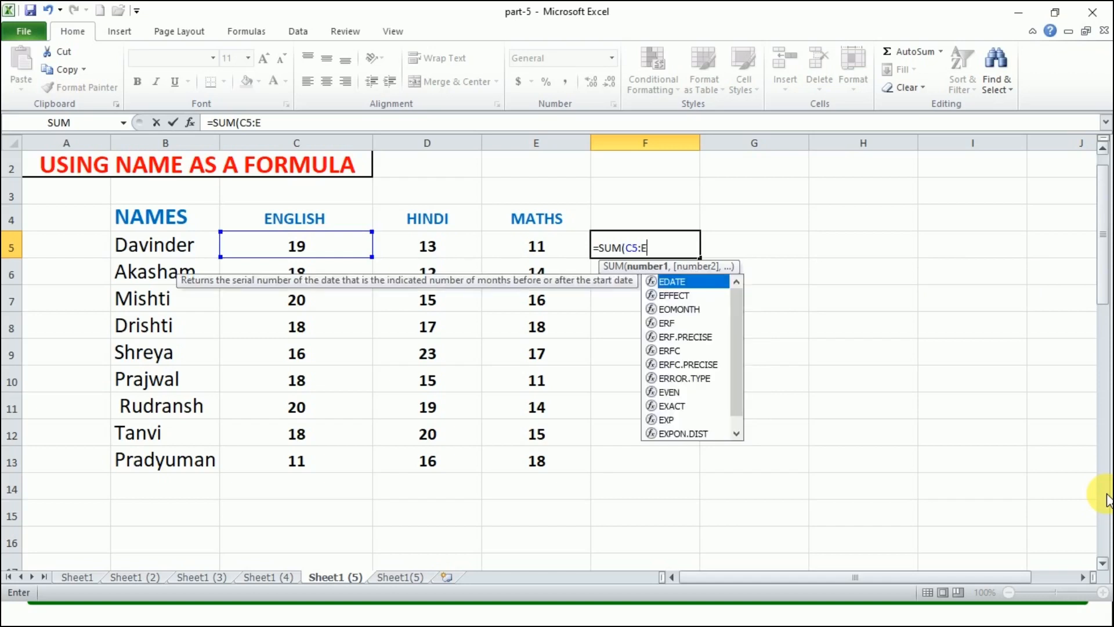
{"action": "type", "text": "5)"}
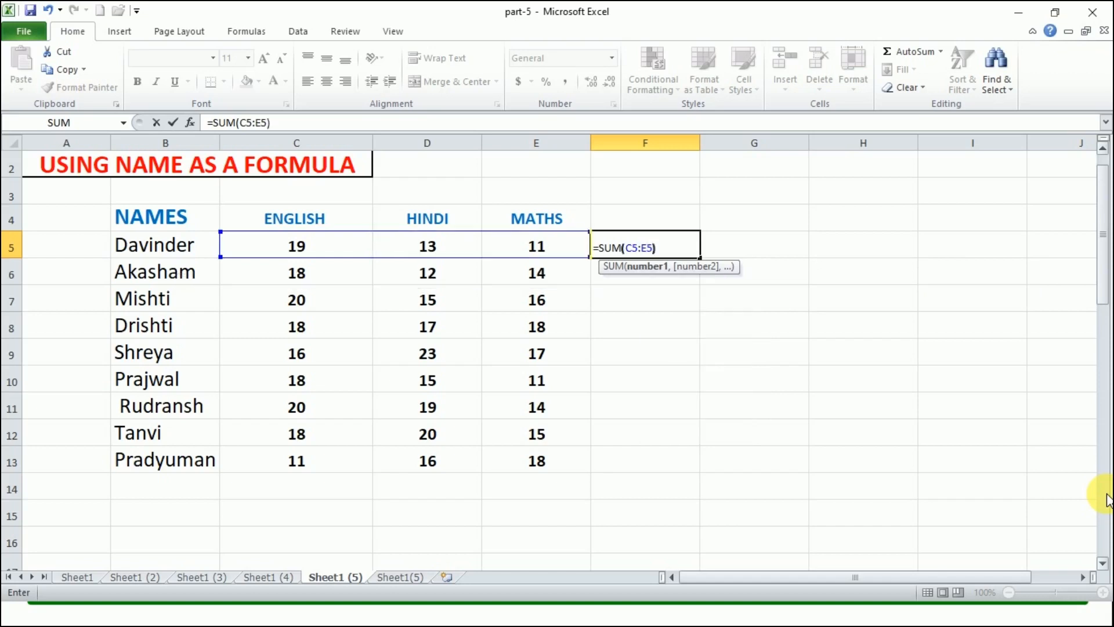
{"action": "key", "text": "Return"}
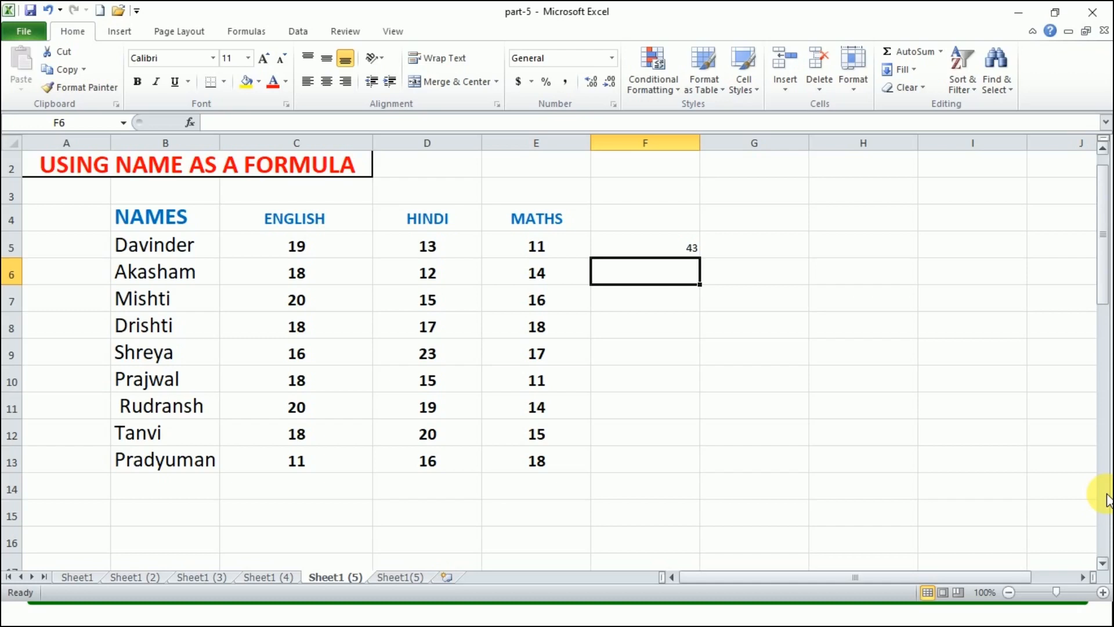
Centre the total in F5 and set its font size to 18
{"action": "left_click", "coordinate": [708, 269]}
{"action": "left_click", "coordinate": [662, 246]}
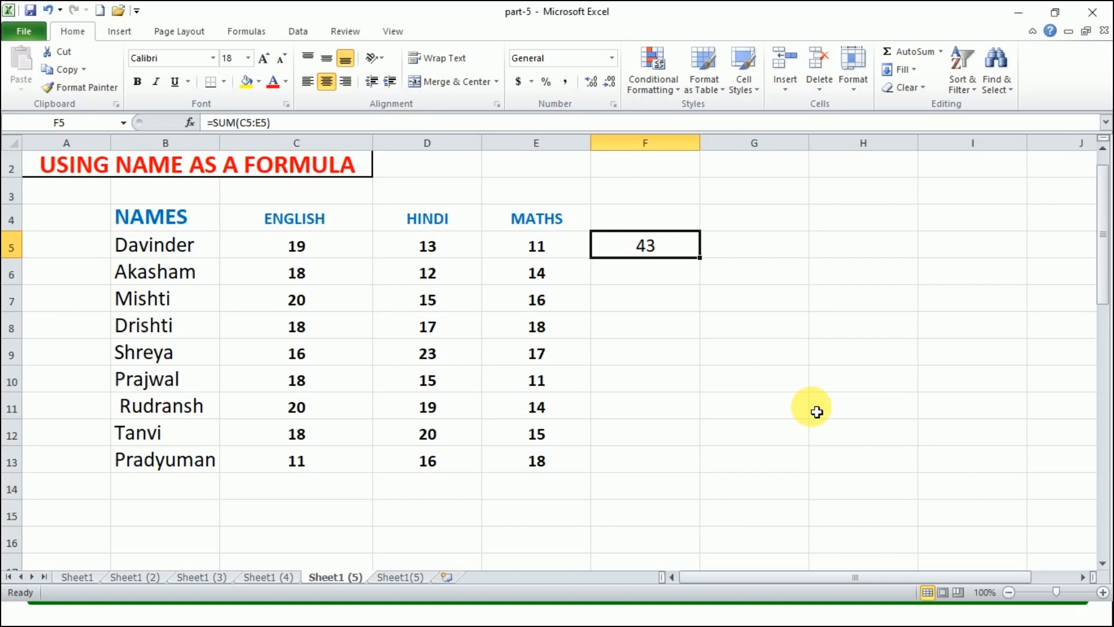
{"action": "left_click", "coordinate": [839, 400]}
Name the range C5:E5 with the first student's name
{"action": "left_click_drag", "start_coordinate": [316, 251], "coordinate": [551, 251]}
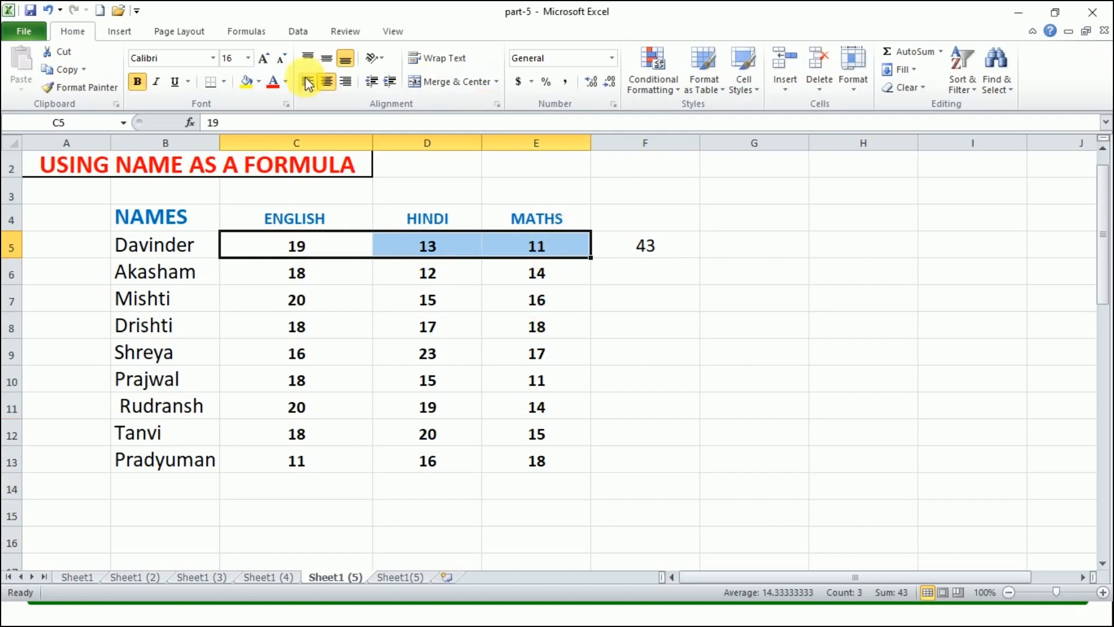
{"action": "left_click", "coordinate": [69, 122]}
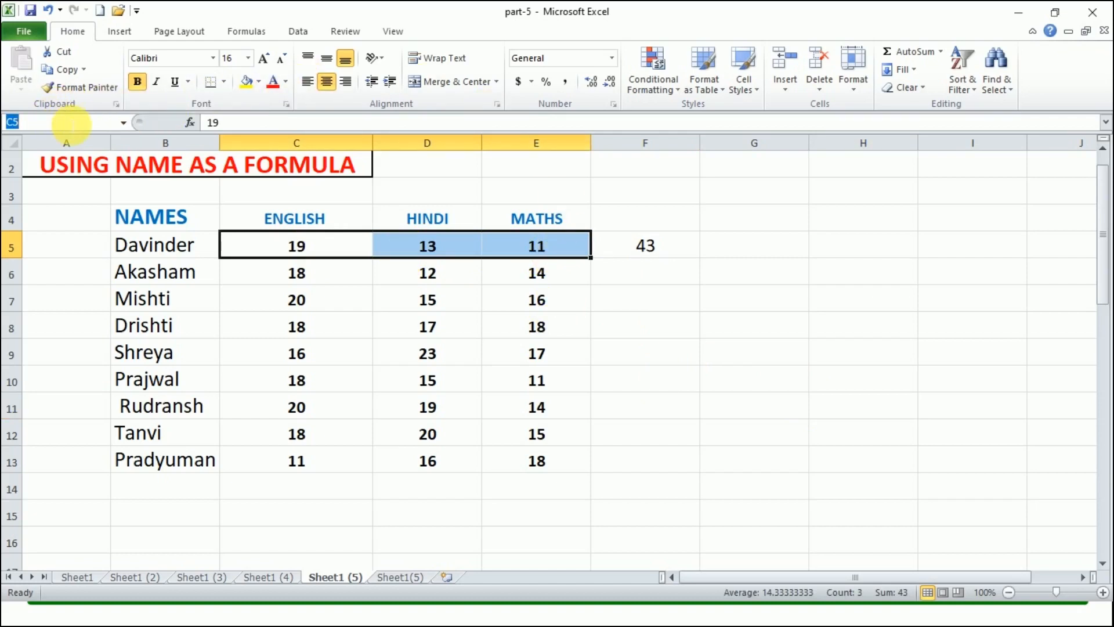
{"action": "type", "text": "Davinder"}
{"action": "key", "text": "Return"}
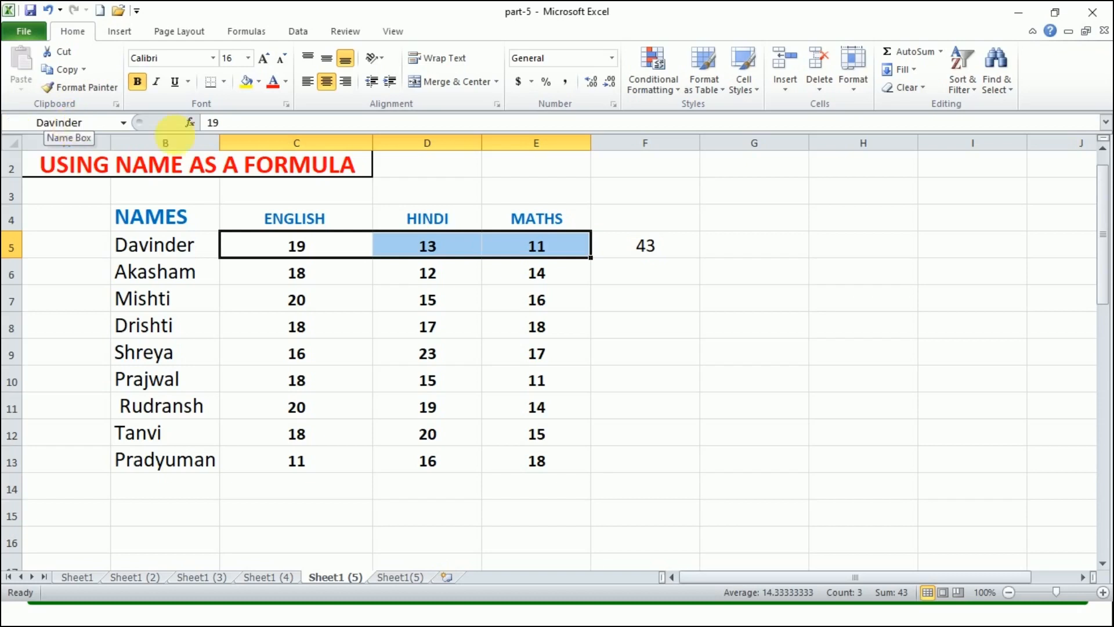
Total the same marks in G5 with a SUM formula that uses the range's name, and compare it with the formula in F5
{"action": "left_click", "coordinate": [709, 254]}
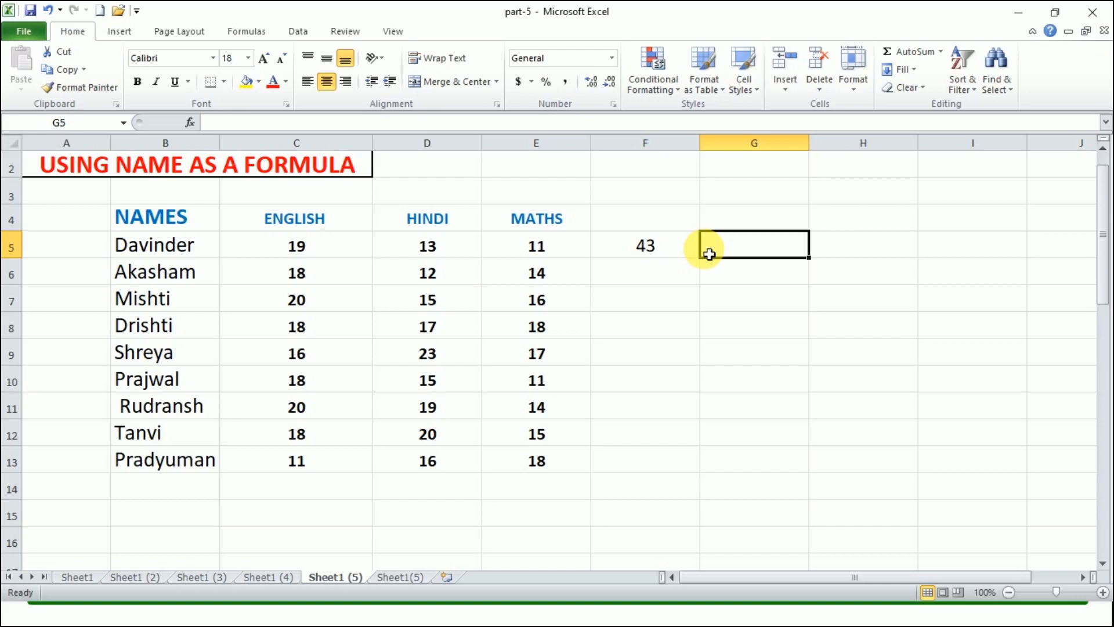
{"action": "type", "text": "=sum"}
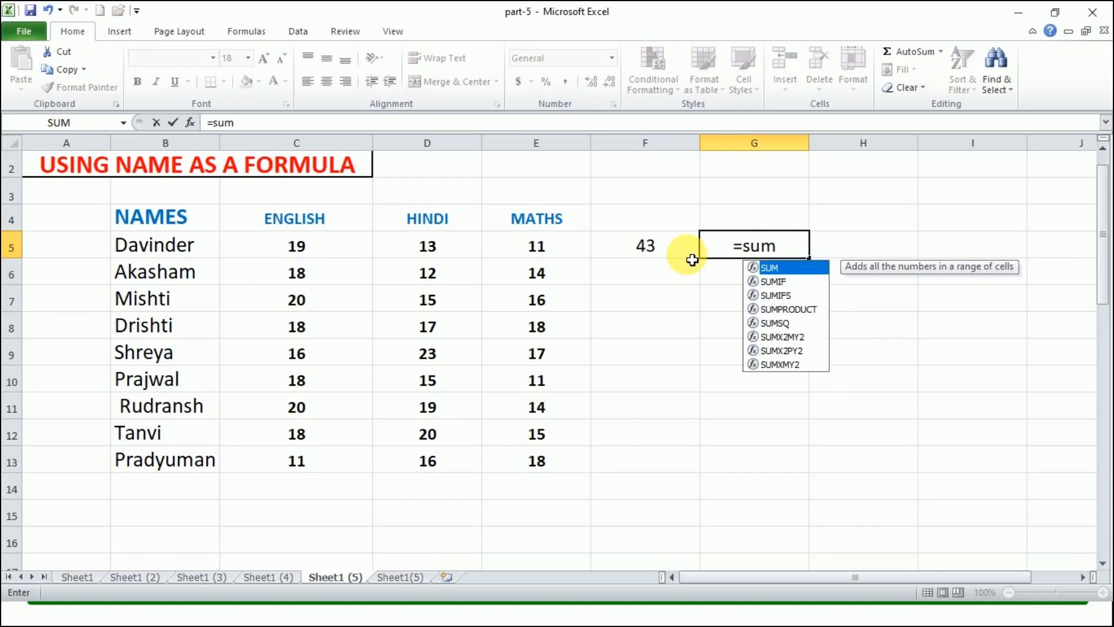
{"action": "type", "text": "("}
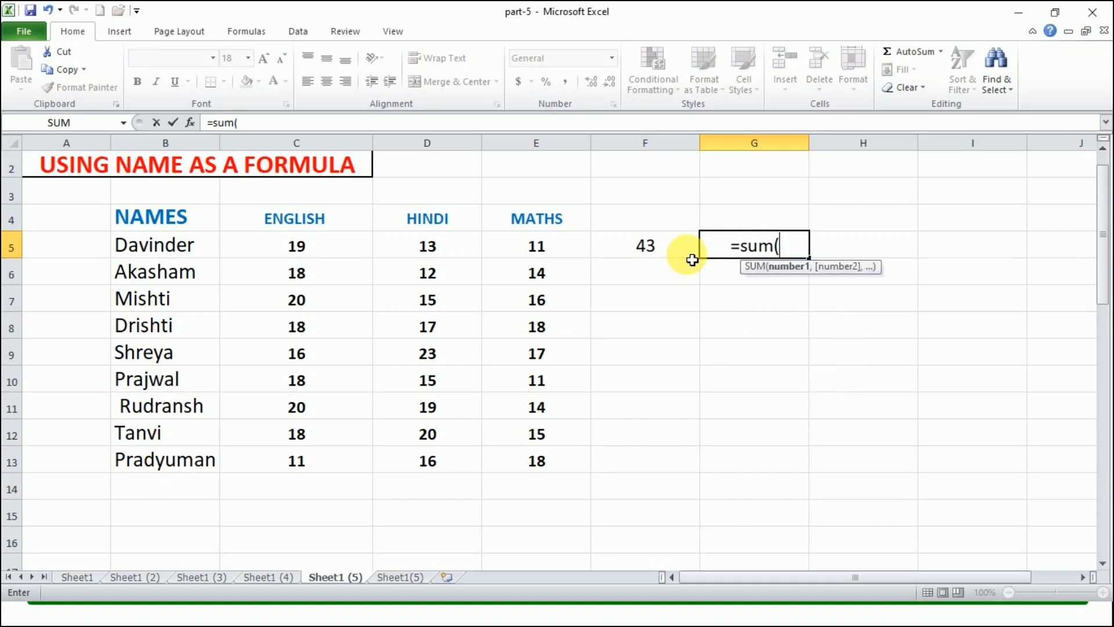
{"action": "type", "text": "Davi"}
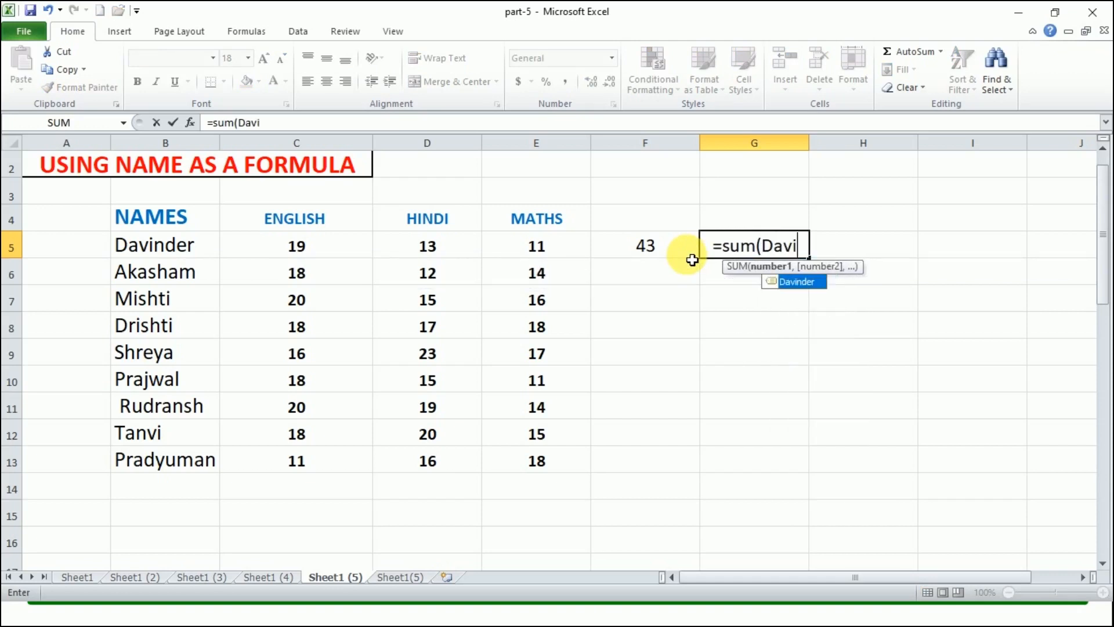
{"action": "type", "text": "nder)"}
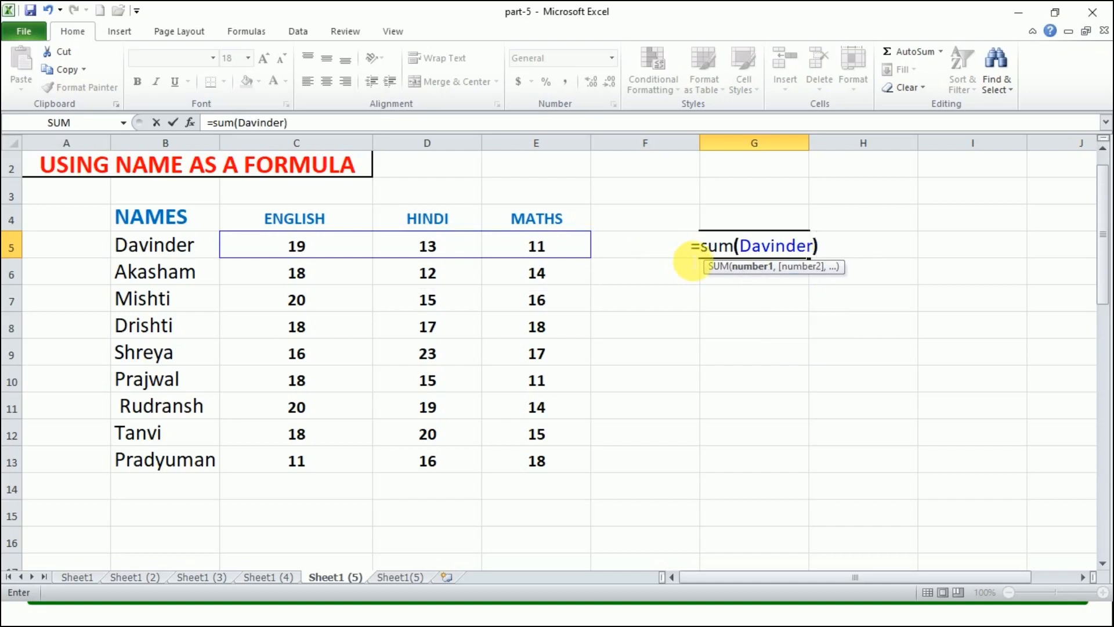
{"action": "key", "text": "Return"}
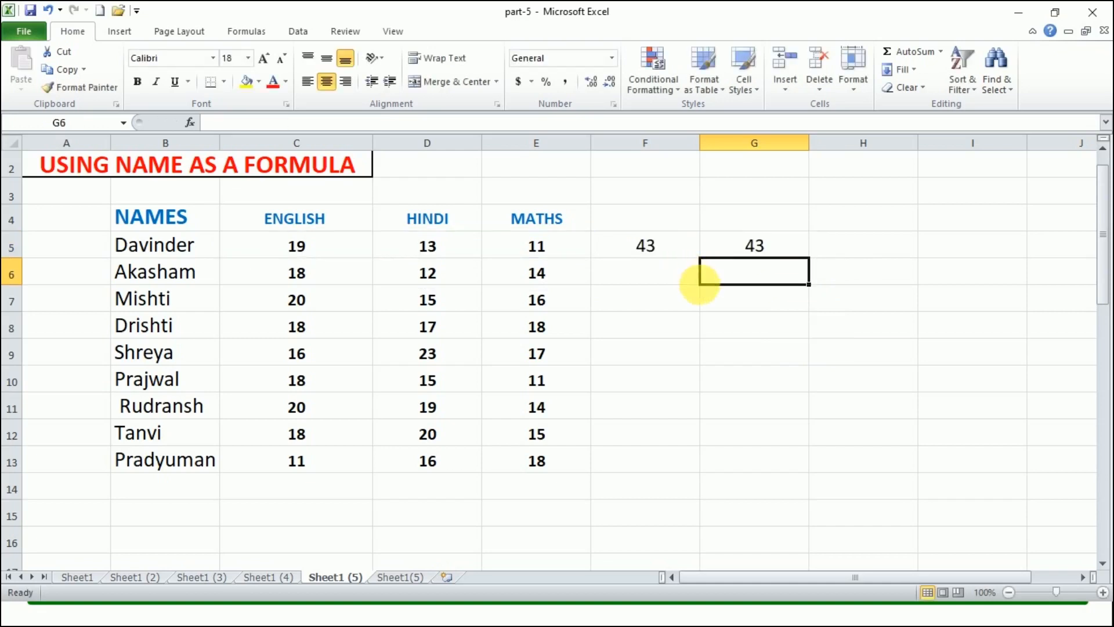
{"action": "left_click", "coordinate": [671, 253]}
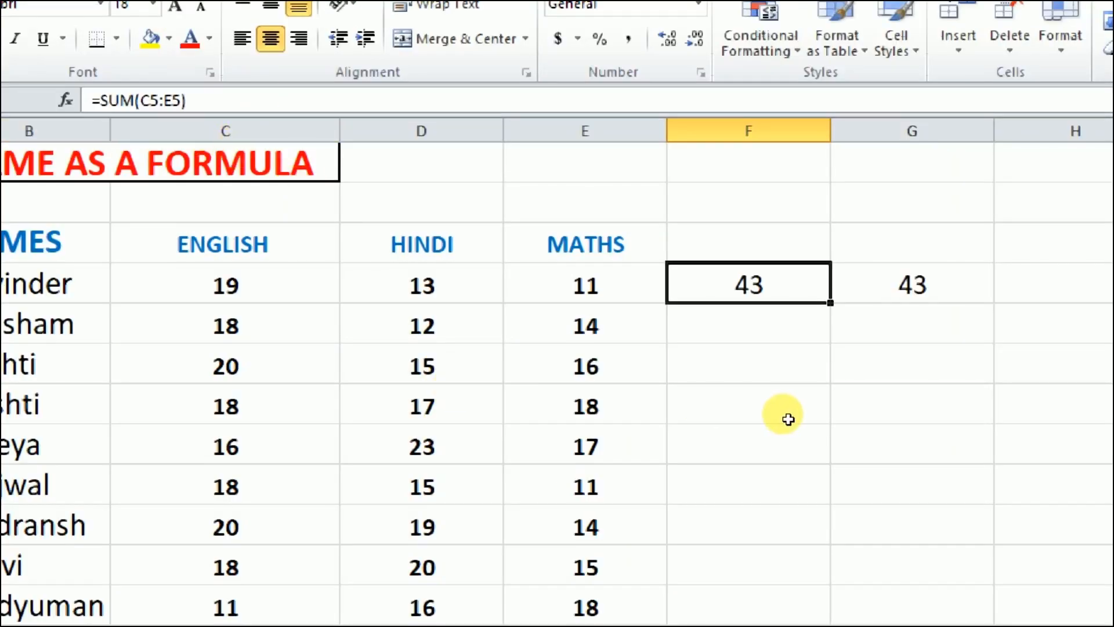
{"action": "key", "text": "Right"}
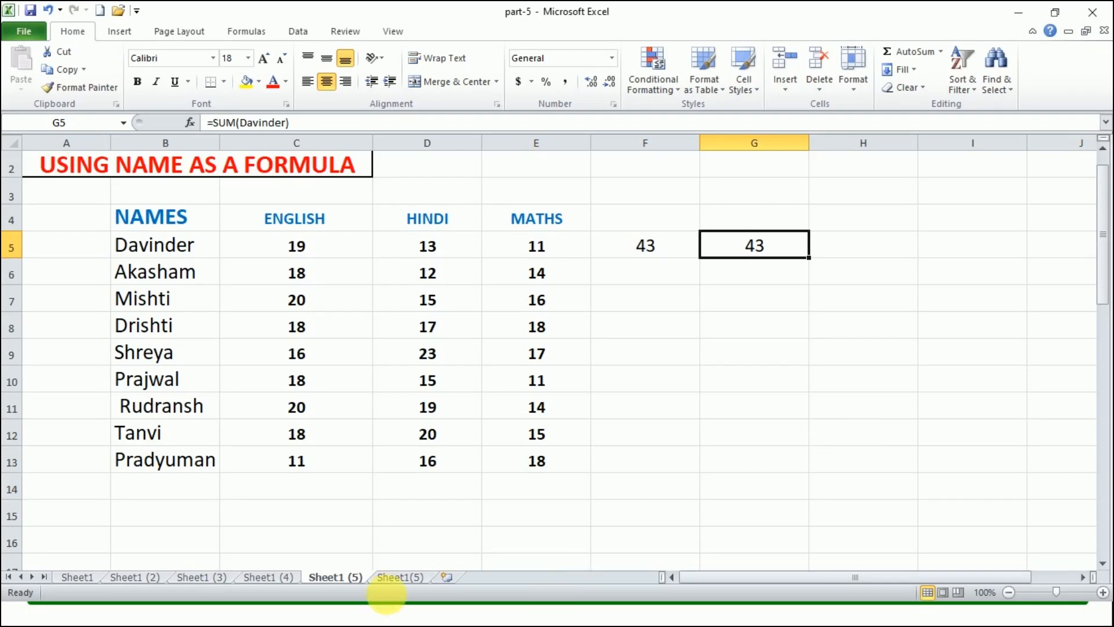
On the Sheet1(5) worksheet, enter jan in F2 at font size 26 and auto fill the months down to F14
{"action": "left_click", "coordinate": [380, 577]}
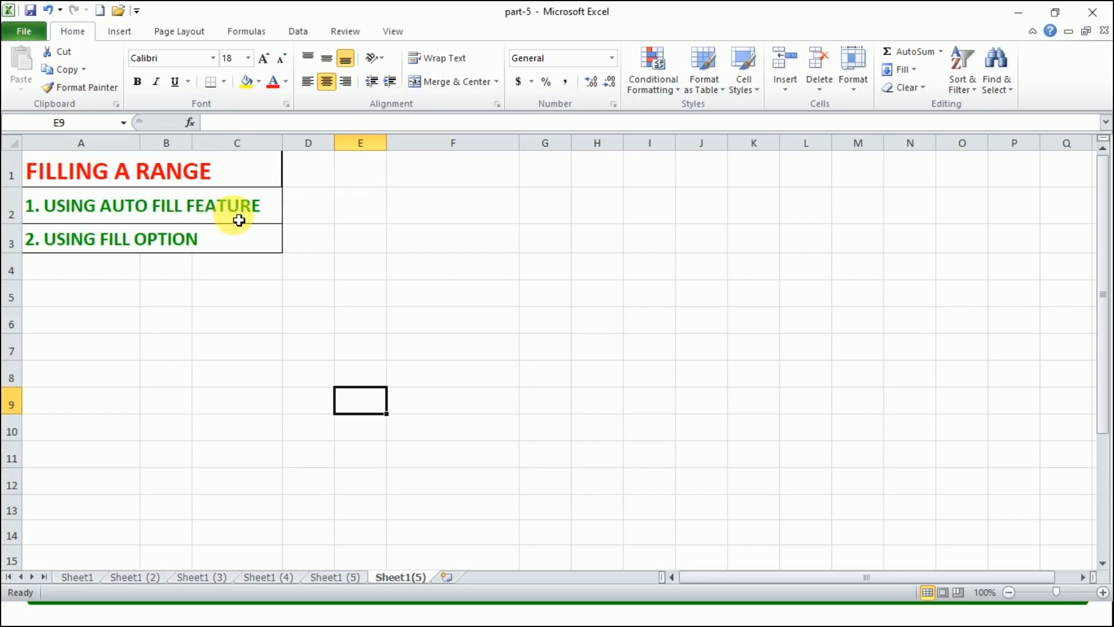
{"action": "left_click", "coordinate": [514, 215]}
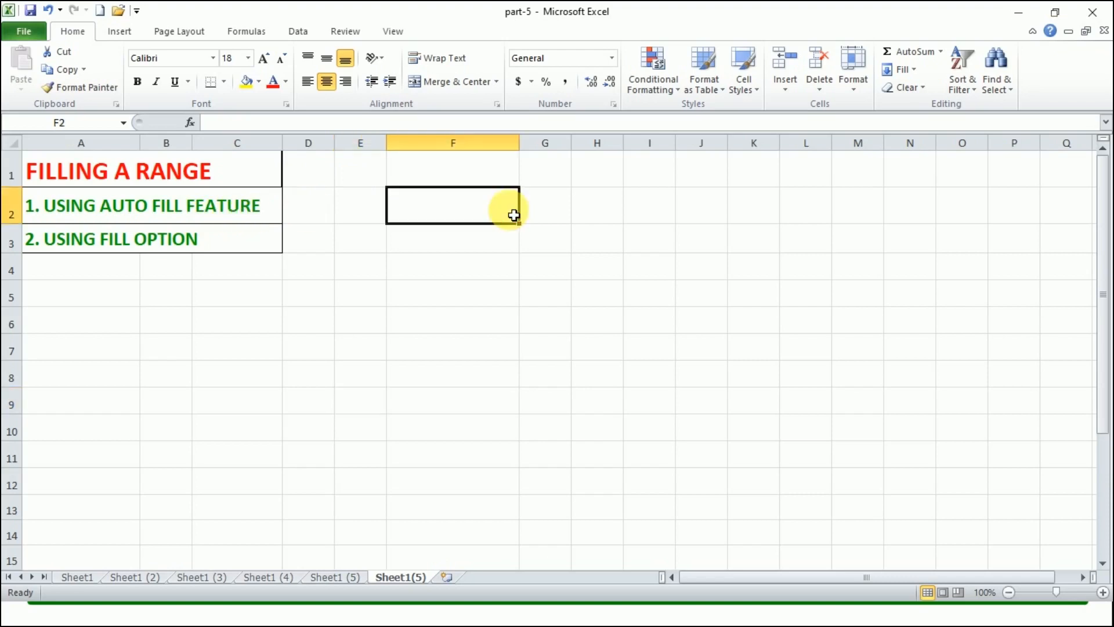
{"action": "type", "text": "jan"}
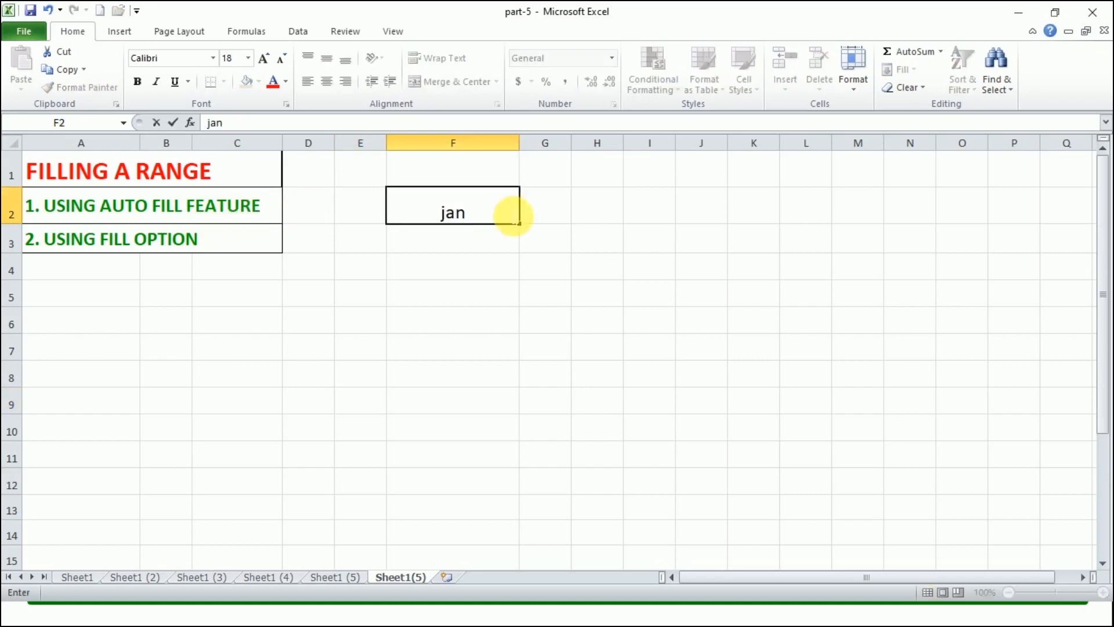
{"action": "key", "text": "Return"}
{"action": "left_click", "coordinate": [505, 223]}
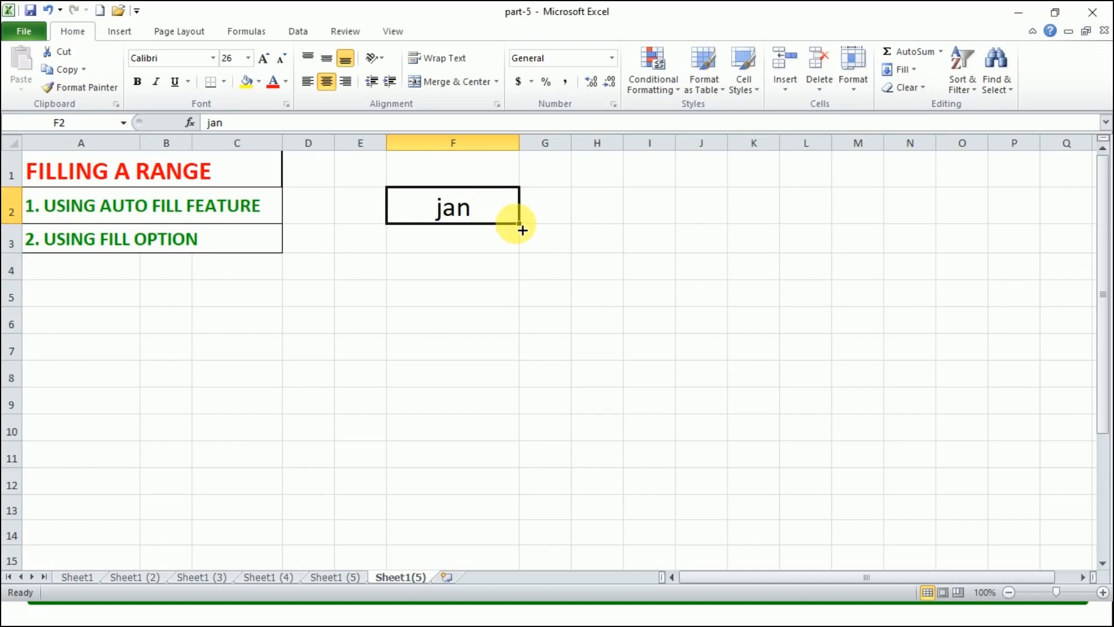
{"action": "left_click_drag", "start_coordinate": [522, 230], "coordinate": [473, 558]}
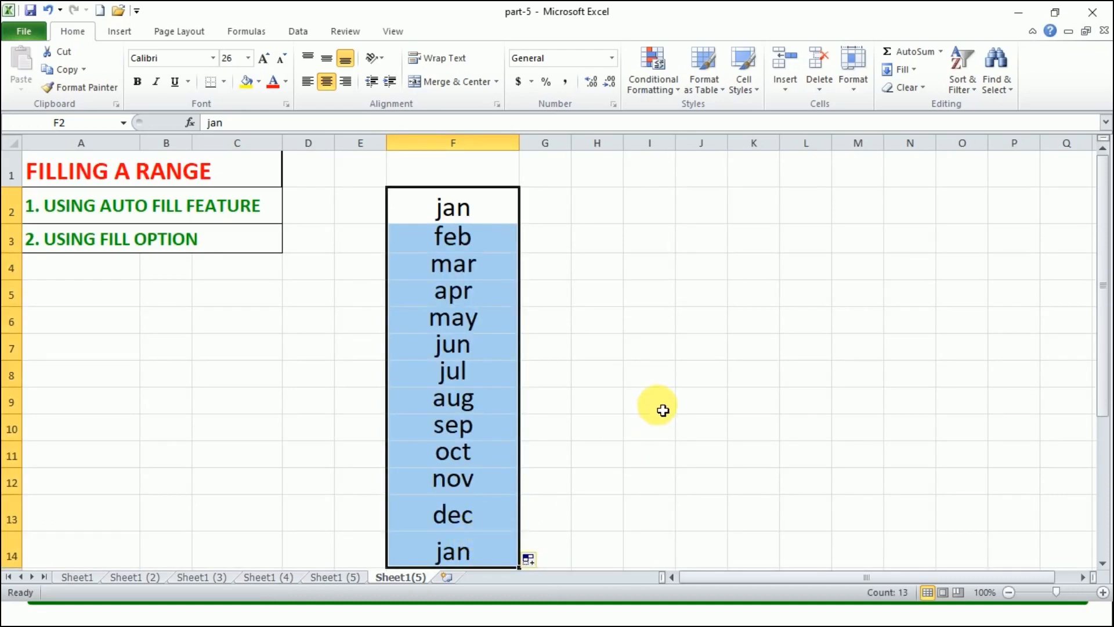
Enter 1 in G2 and 2 in G3, and auto fill the number series down to G14
{"action": "left_click", "coordinate": [566, 211]}
{"action": "type", "text": "1"}
{"action": "key", "text": "Return"}
{"action": "type", "text": "2"}
{"action": "left_click_drag", "start_coordinate": [542, 208], "coordinate": [567, 249]}
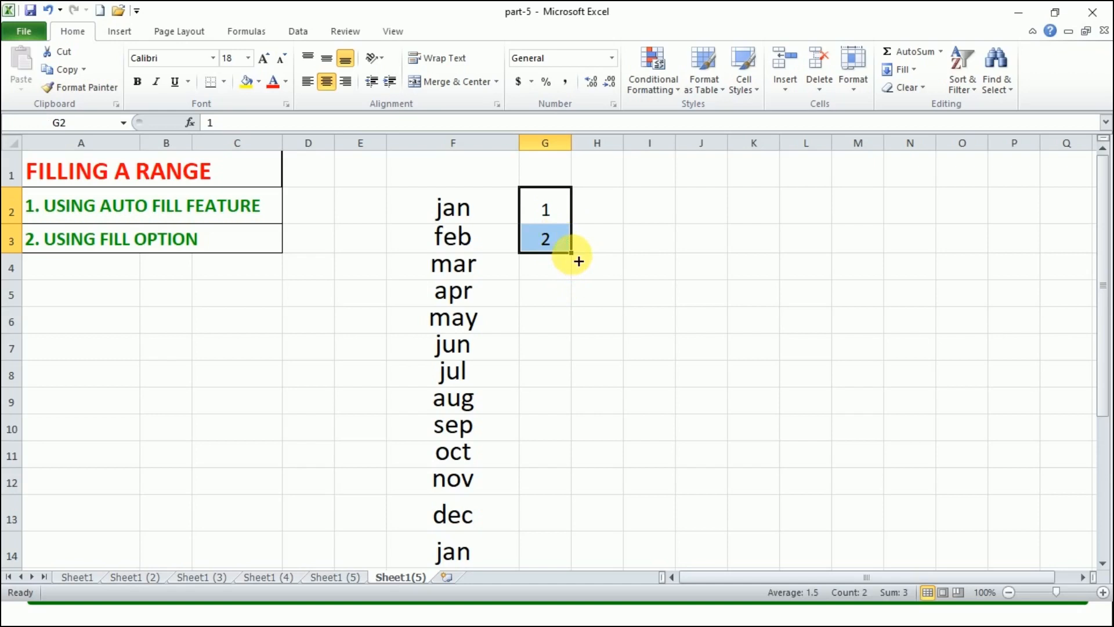
{"action": "left_click_drag", "start_coordinate": [579, 261], "coordinate": [557, 561]}
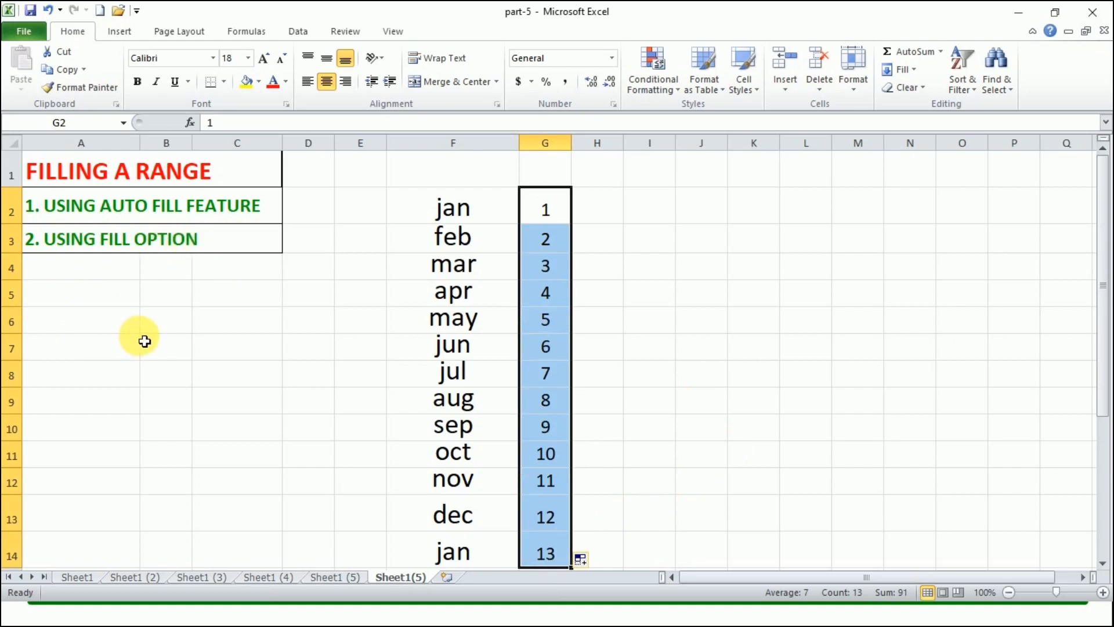
Enter jan in I2 and fill I2:I14 with a series in columns of type AutoFill
{"action": "left_click", "coordinate": [662, 210]}
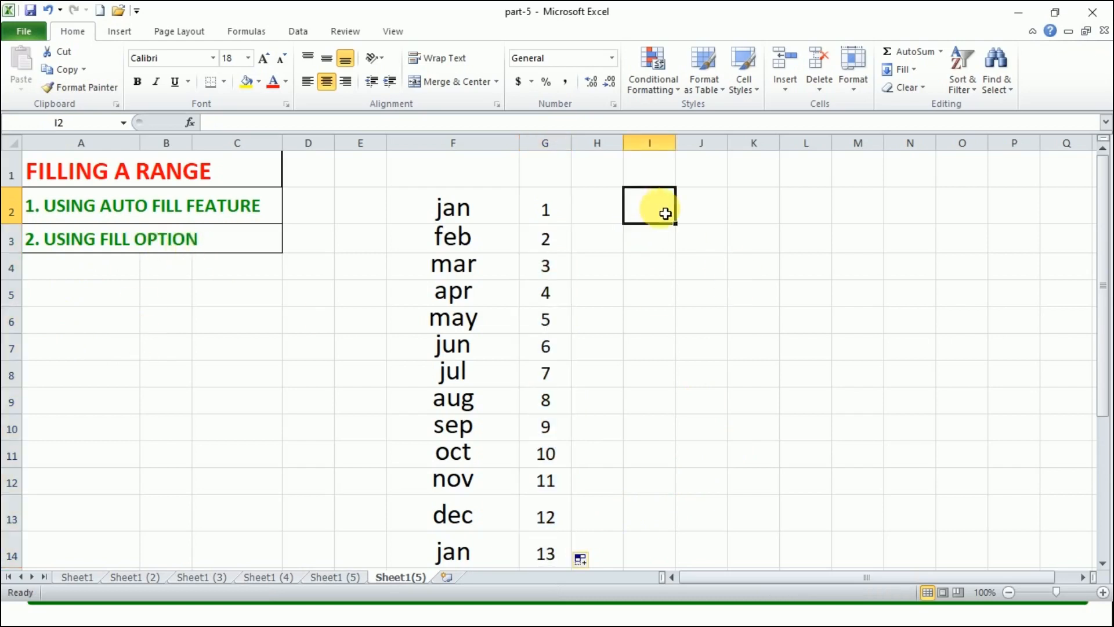
{"action": "type", "text": "jan"}
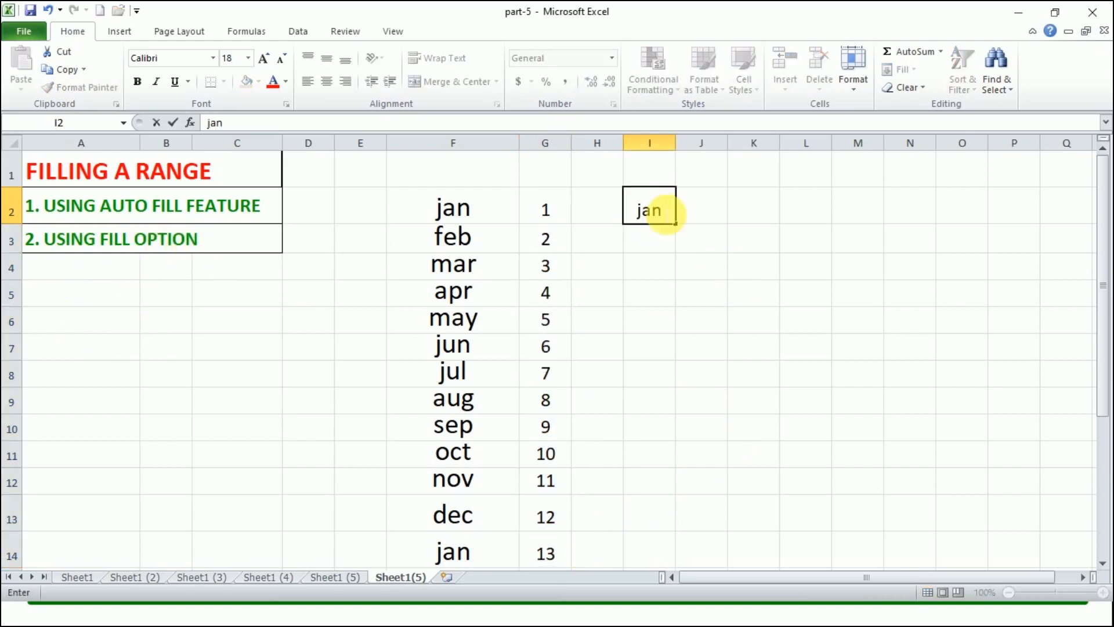
{"action": "key", "text": "ctrl+Return"}
{"action": "left_click_drag", "start_coordinate": [623, 192], "coordinate": [649, 551]}
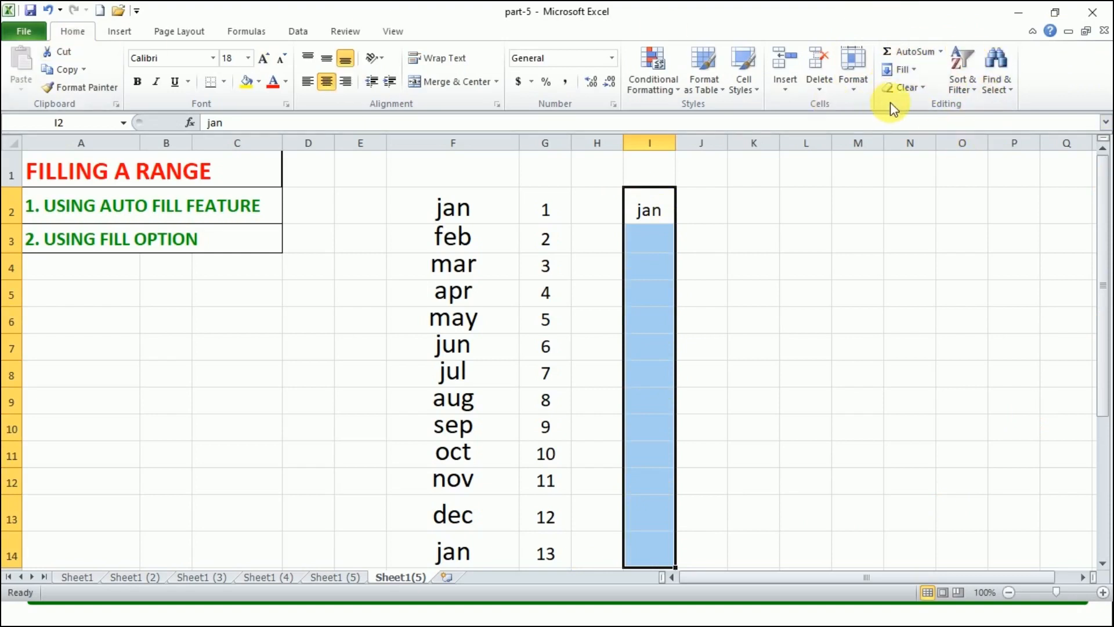
{"action": "left_click", "coordinate": [914, 71]}
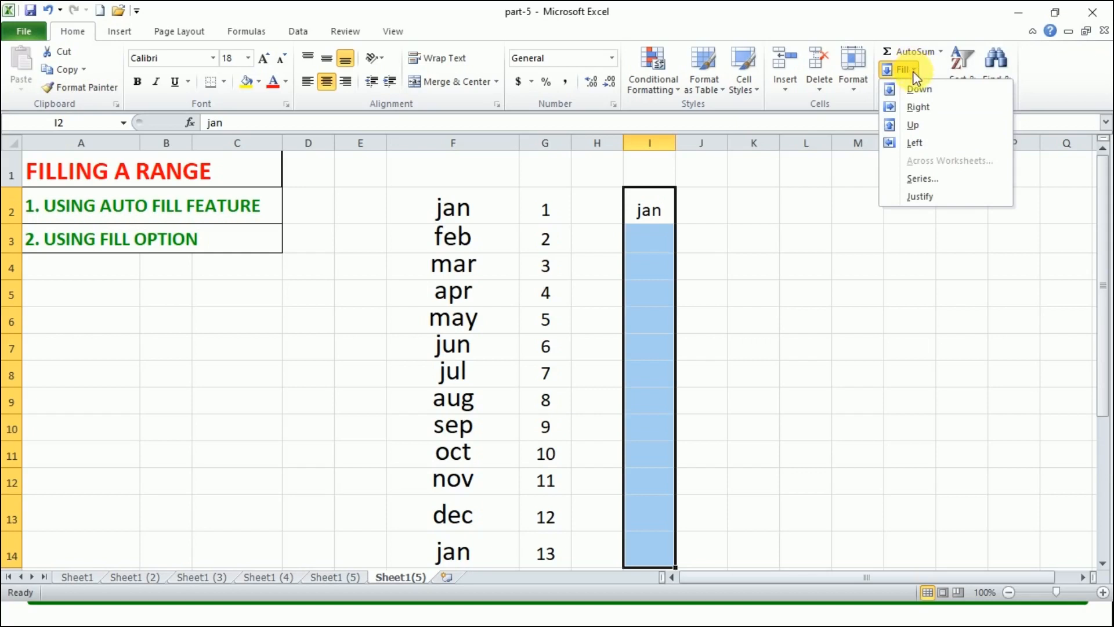
{"action": "left_click", "coordinate": [920, 180]}
{"action": "left_click_drag", "start_coordinate": [918, 183], "coordinate": [806, 253]}
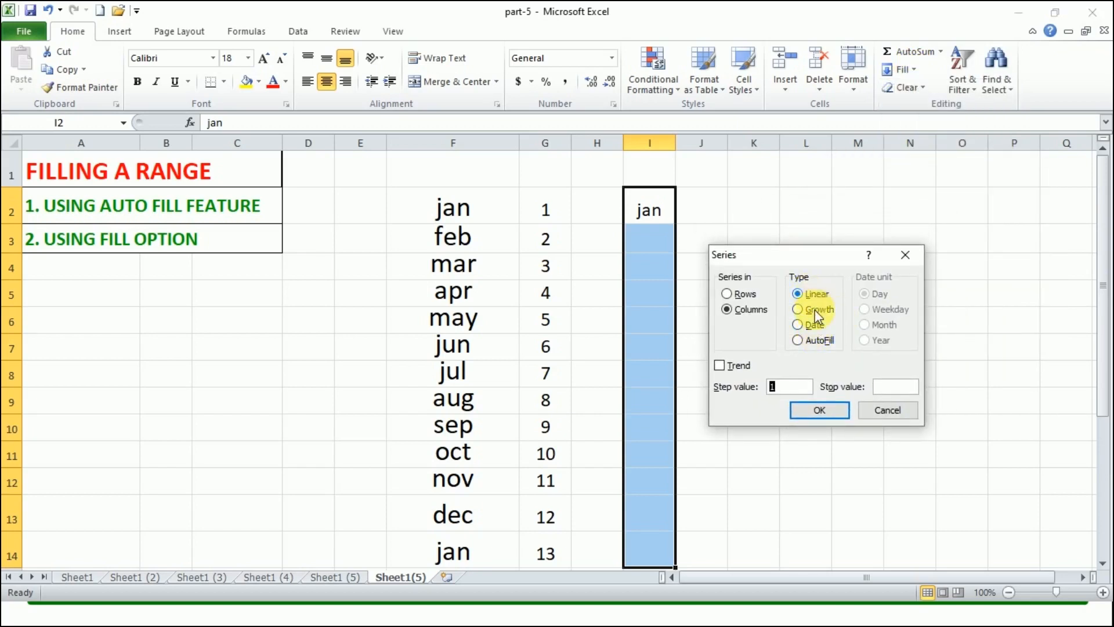
{"action": "left_click", "coordinate": [814, 341]}
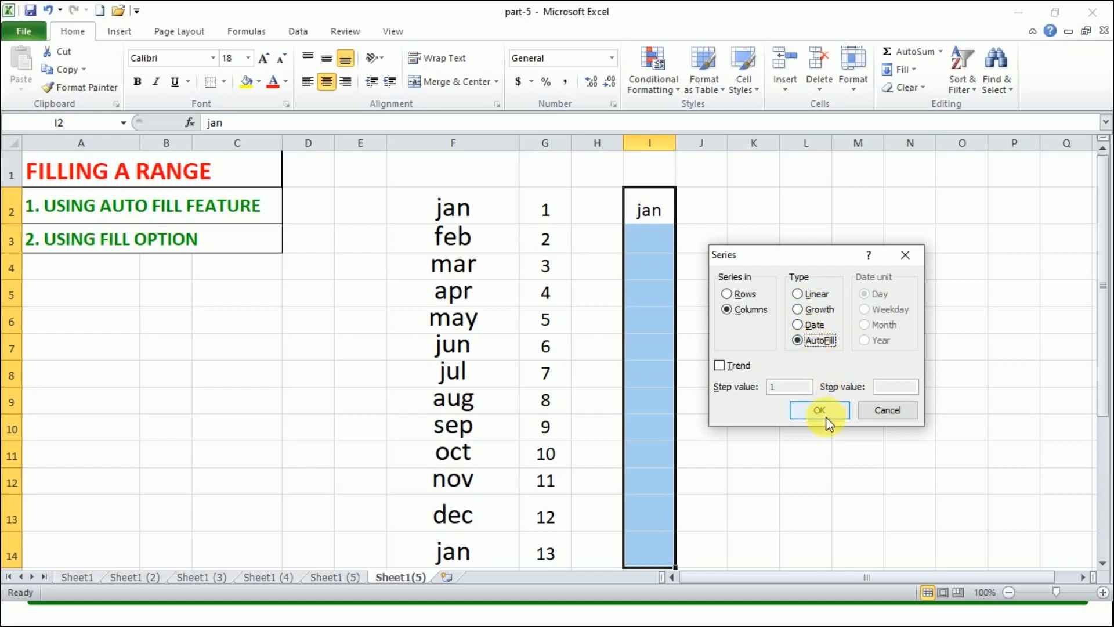
{"action": "left_click", "coordinate": [822, 411]}
{"action": "left_click", "coordinate": [816, 411]}
Increase the font size of the range I2:L14 to 22 and deselect it
{"action": "left_click_drag", "start_coordinate": [661, 205], "coordinate": [806, 566]}
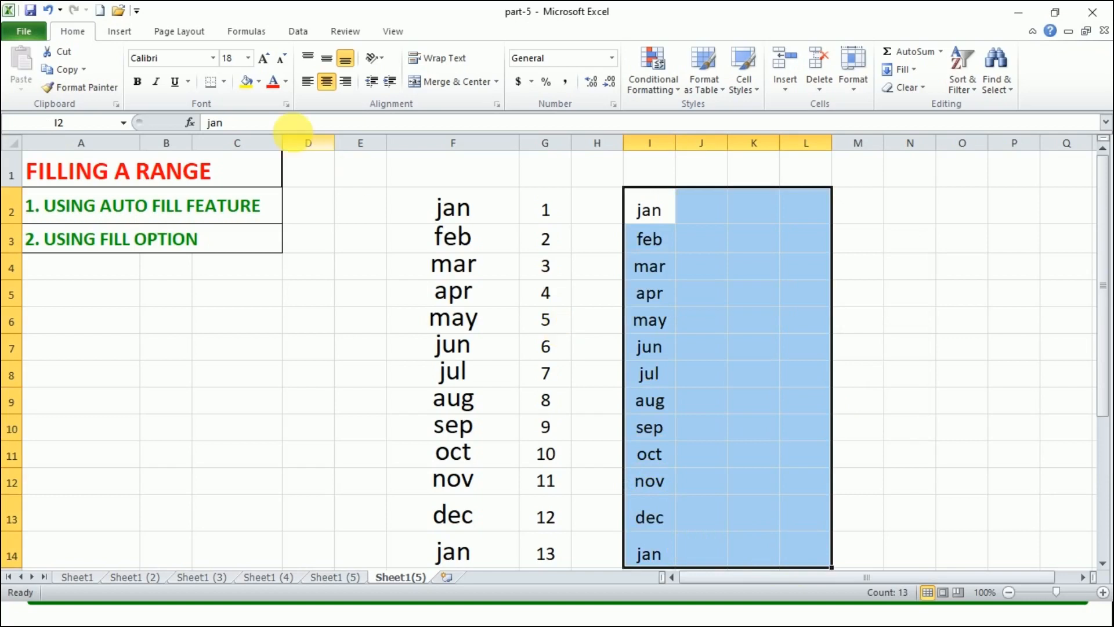
{"action": "left_click", "coordinate": [264, 58]}
{"action": "left_click", "coordinate": [847, 241]}
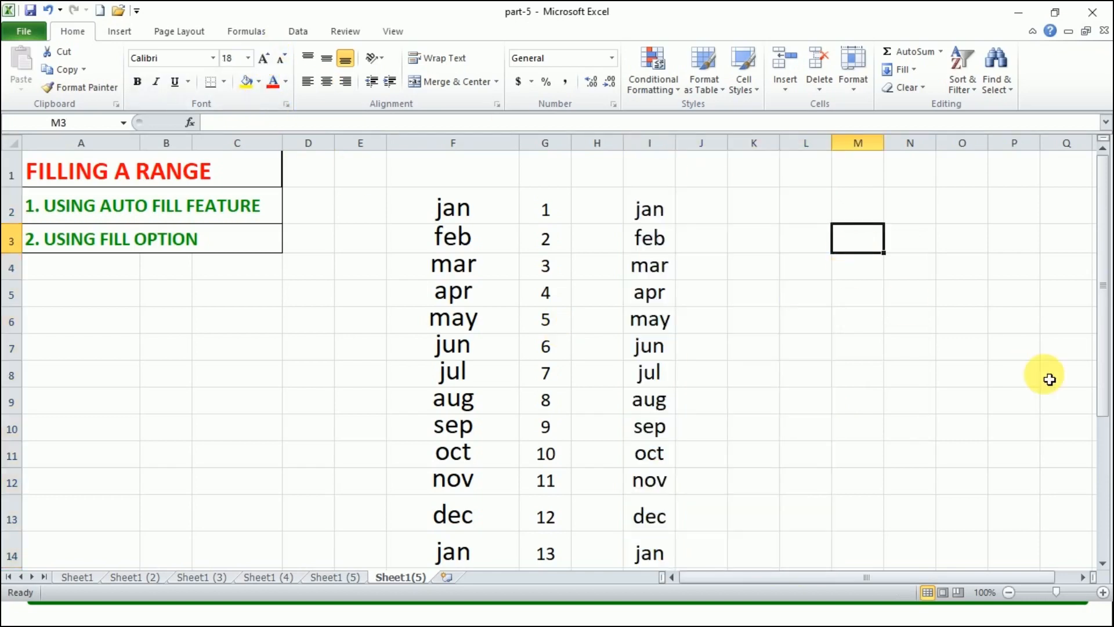
{"action": "left_click", "coordinate": [764, 221]}
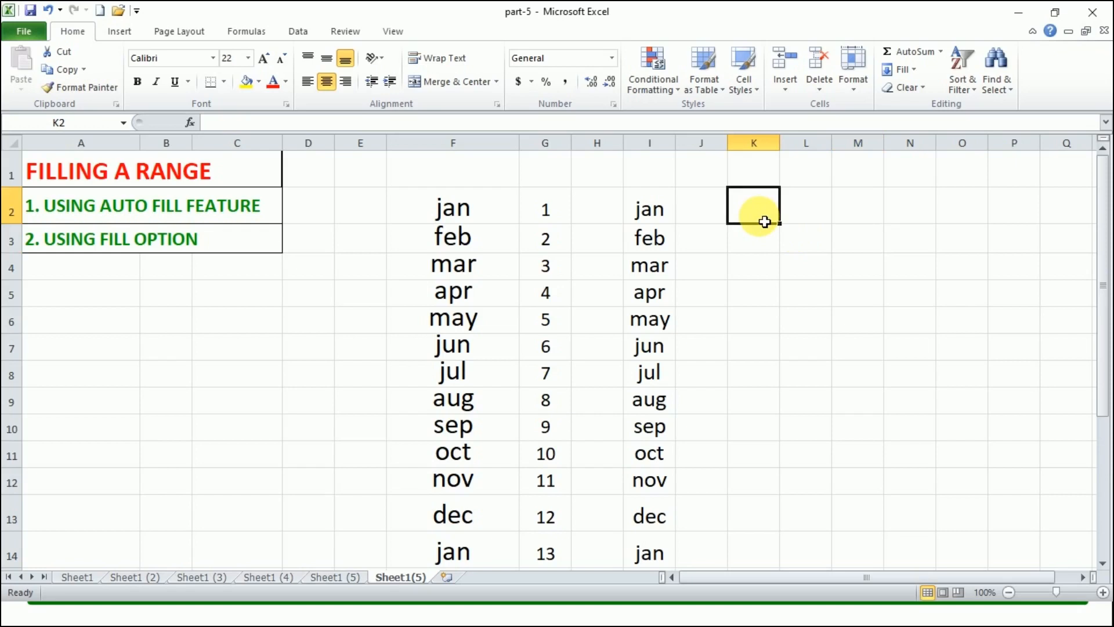
Enter 1 in K2, fill K2:K14 with a linear series in columns using step value 1, and deselect the range
{"action": "type", "text": "1"}
{"action": "left_click", "coordinate": [766, 255]}
{"action": "left_click", "coordinate": [771, 221]}
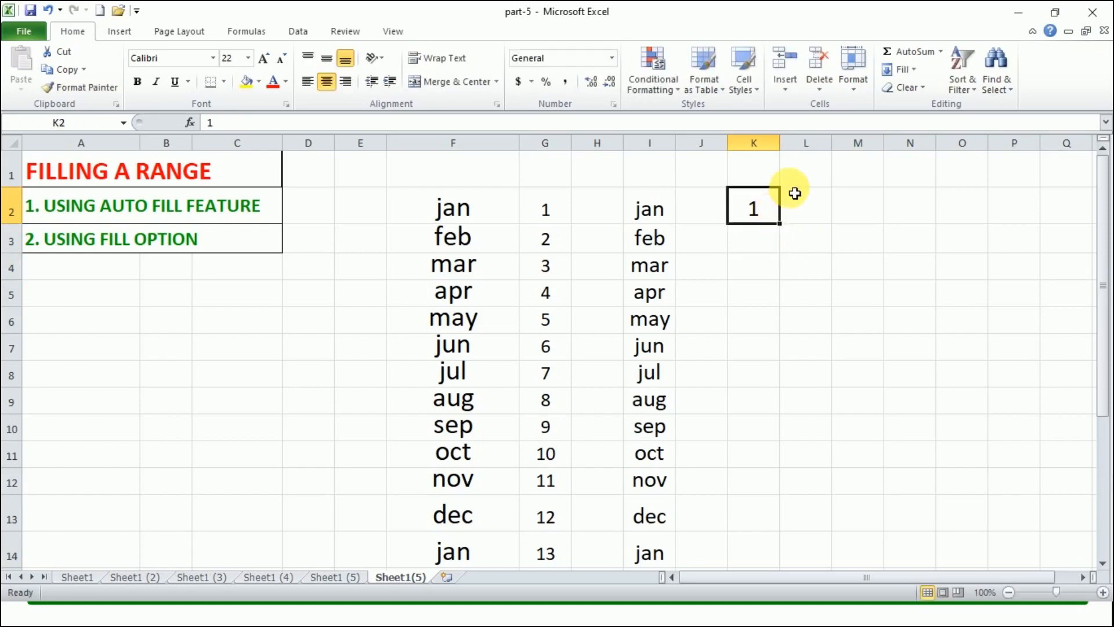
{"action": "left_click_drag", "start_coordinate": [766, 210], "coordinate": [746, 559]}
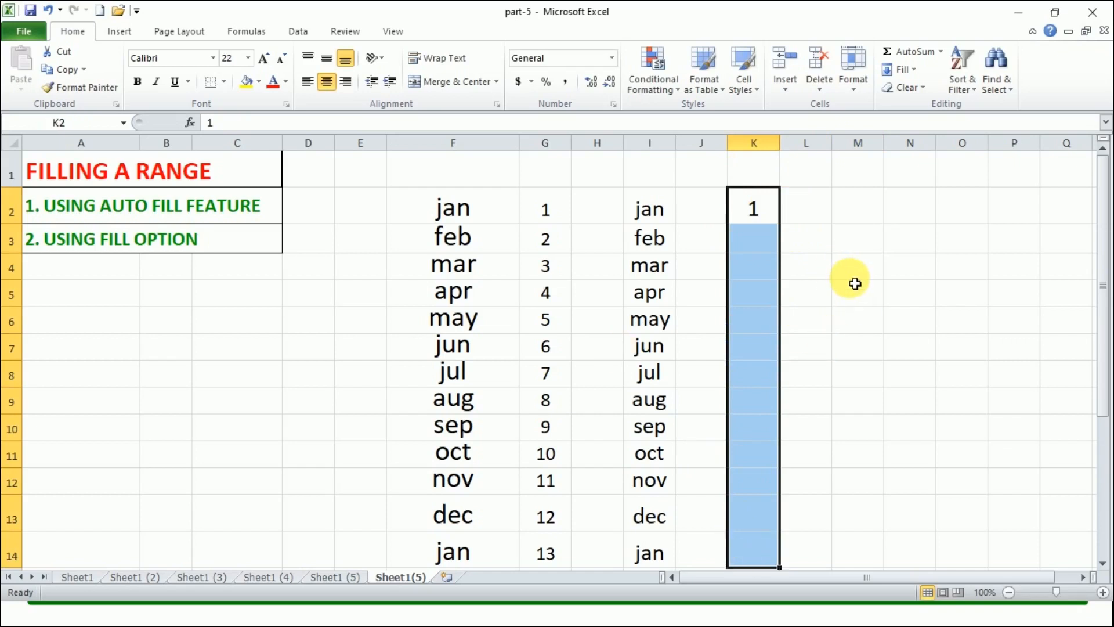
{"action": "left_click", "coordinate": [913, 69]}
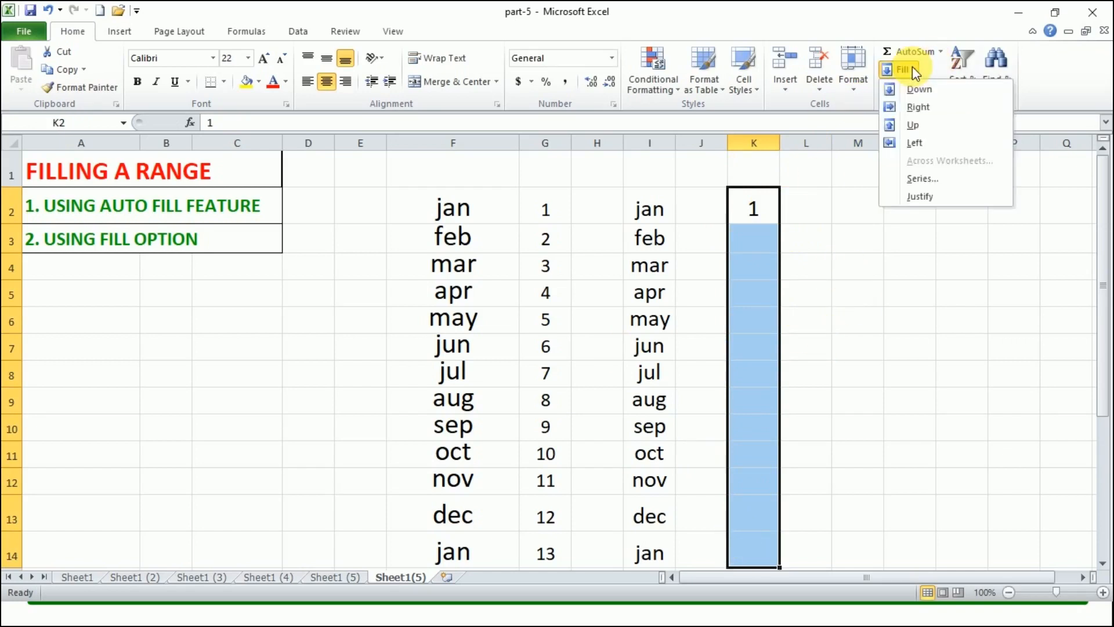
{"action": "left_click", "coordinate": [925, 177]}
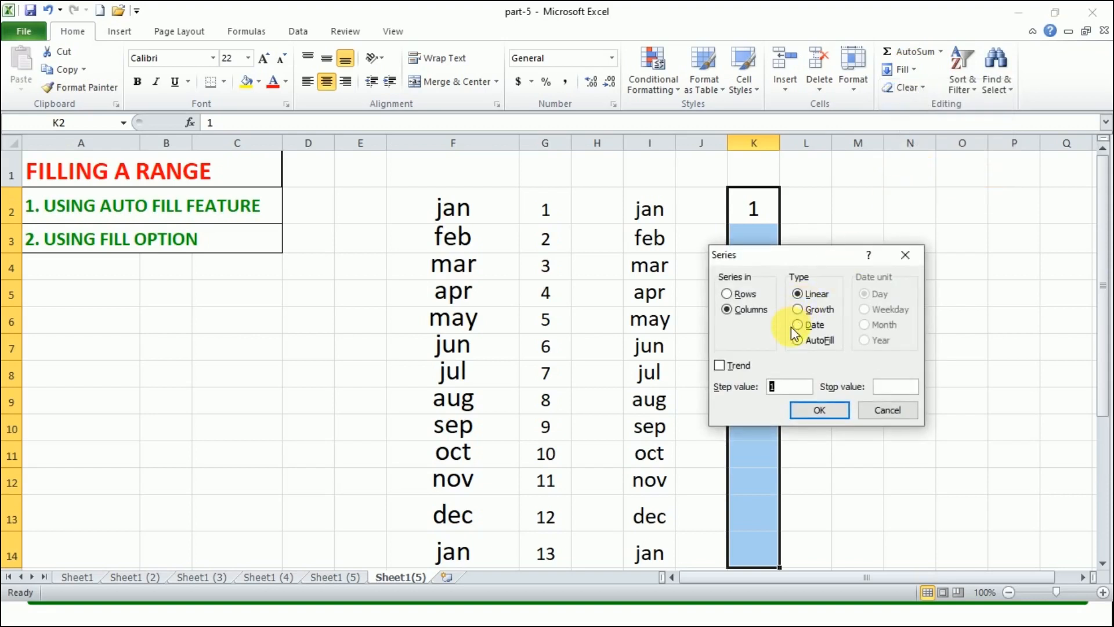
{"action": "left_click", "coordinate": [815, 412]}
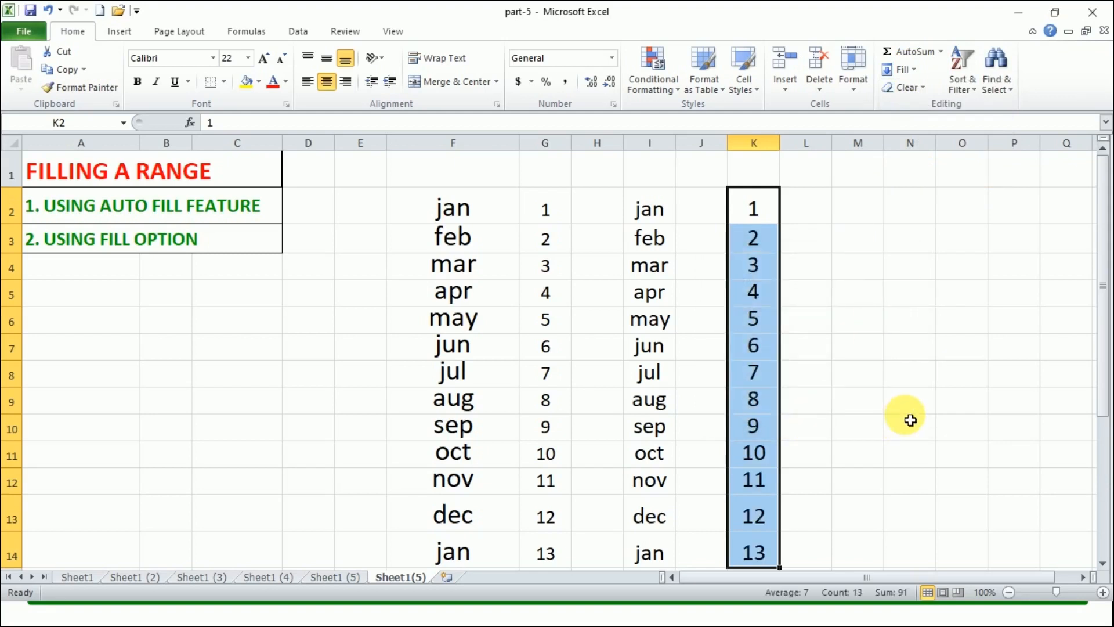
{"action": "left_click", "coordinate": [903, 208]}
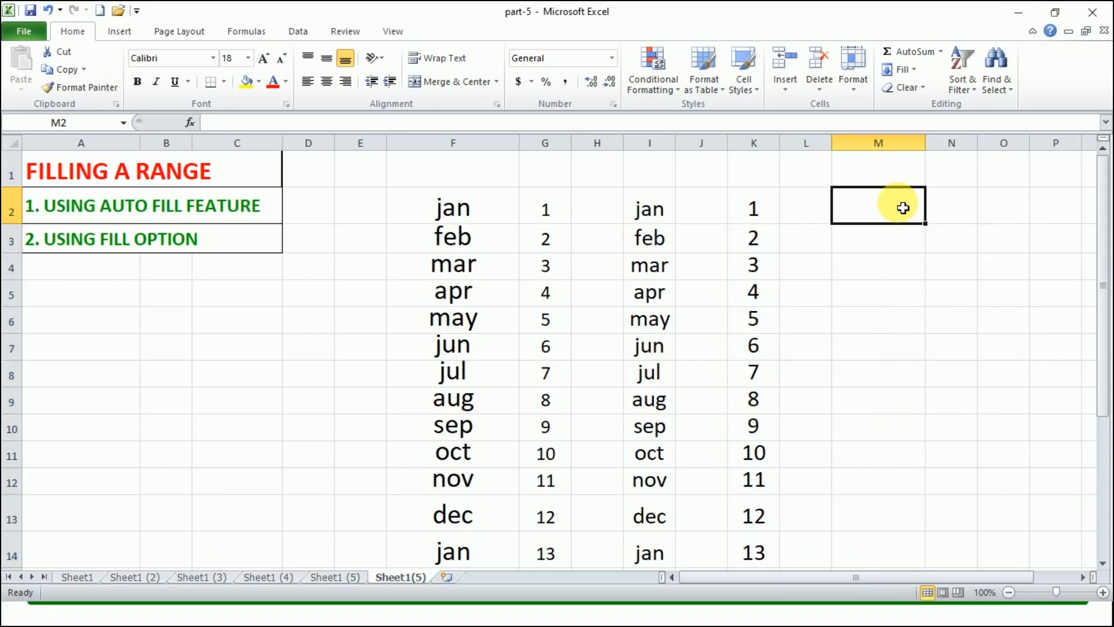